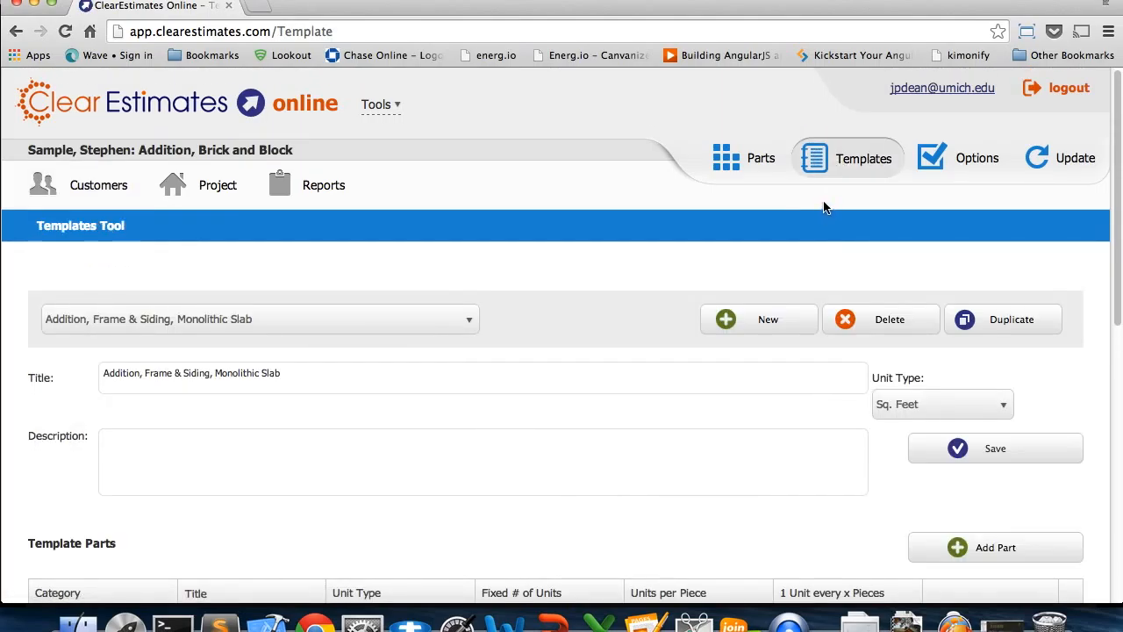
Create a new template and title it "Basic Template Example"
click(777, 319)
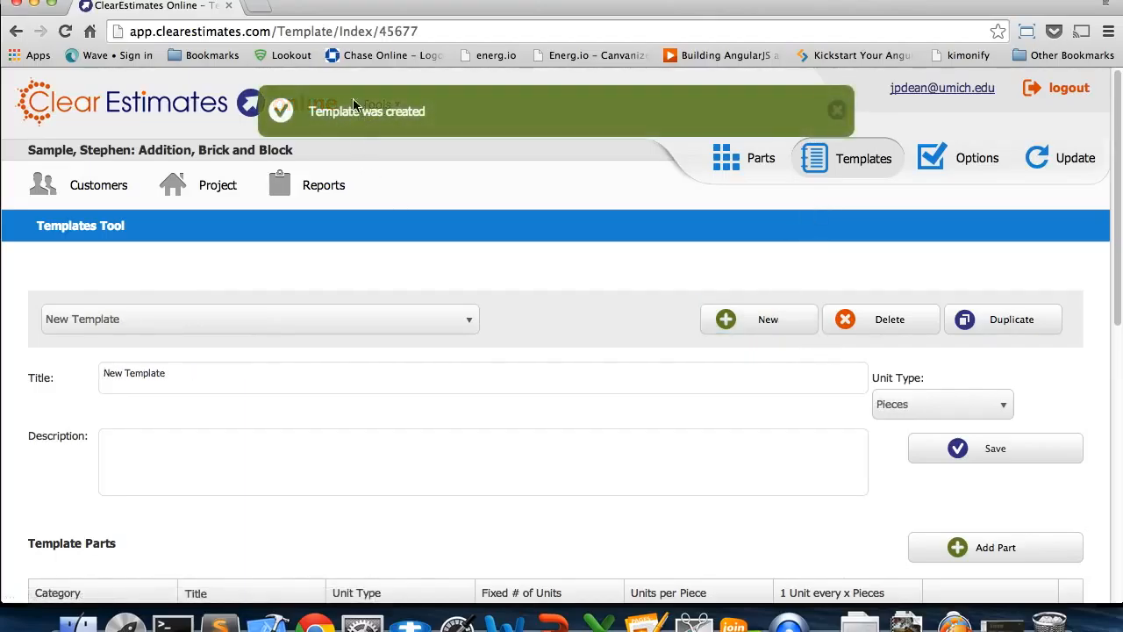
triple_click(155, 373)
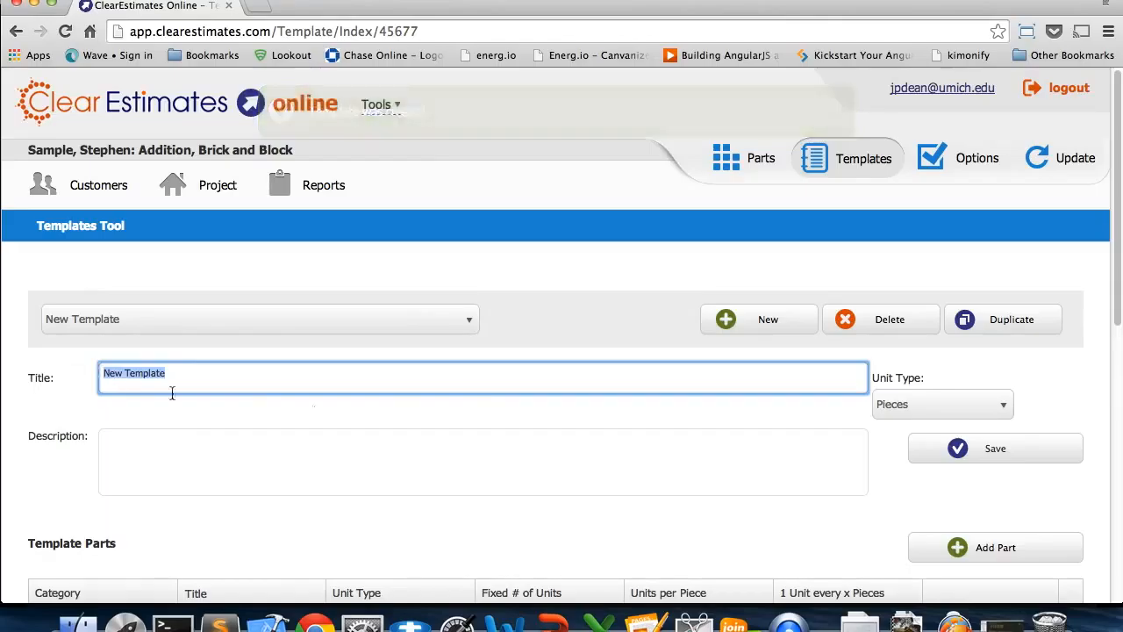
key(BackSpace)
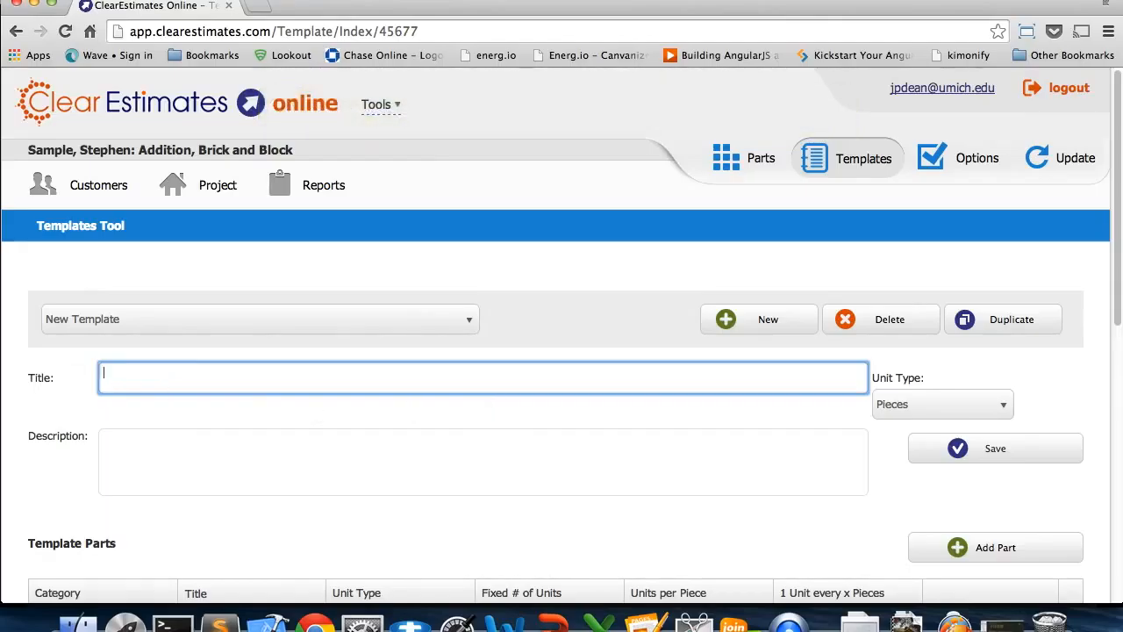
text(Basic Template Example)
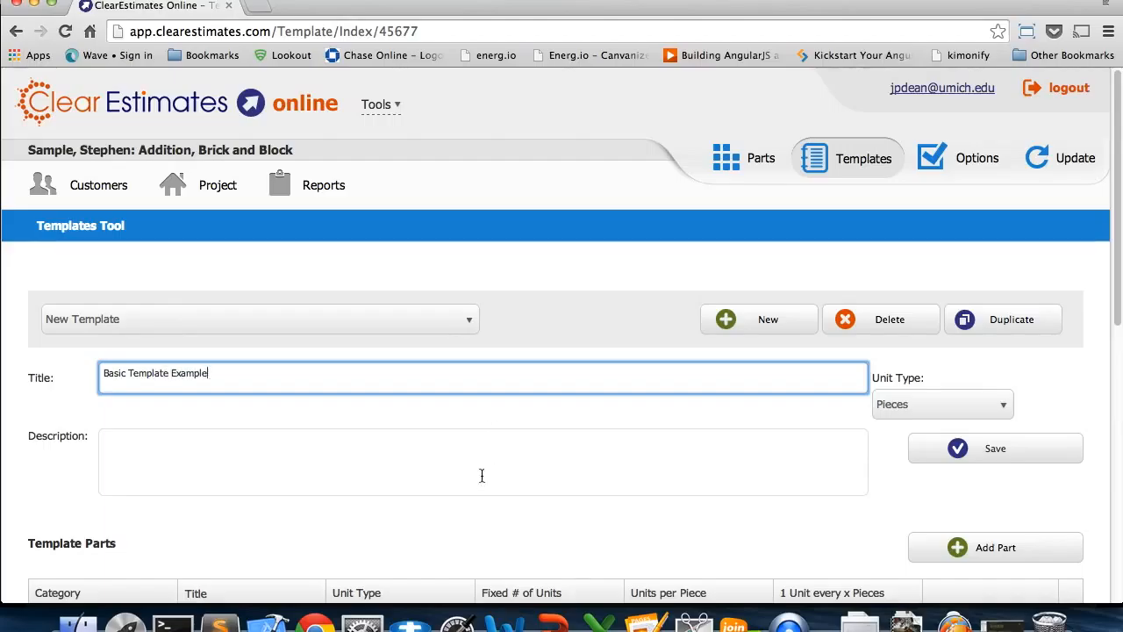
Enter the description "This is to show a list of parts using the templates." and save the template with unit type Sq. Feet
click(475, 470)
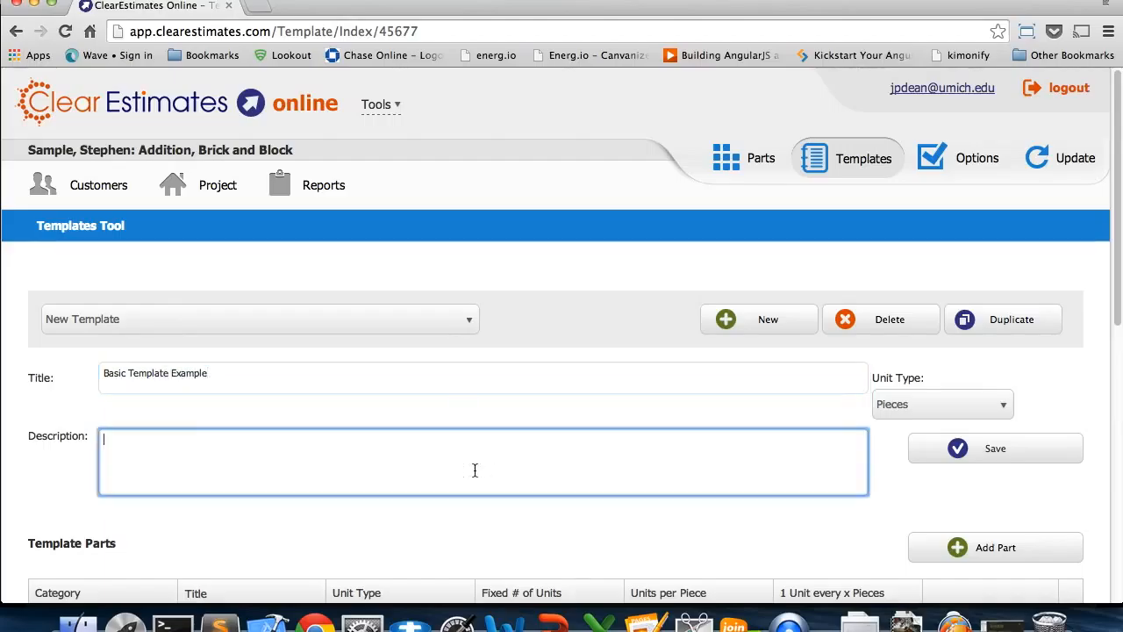
text(This is to show a list of parts using the templates.)
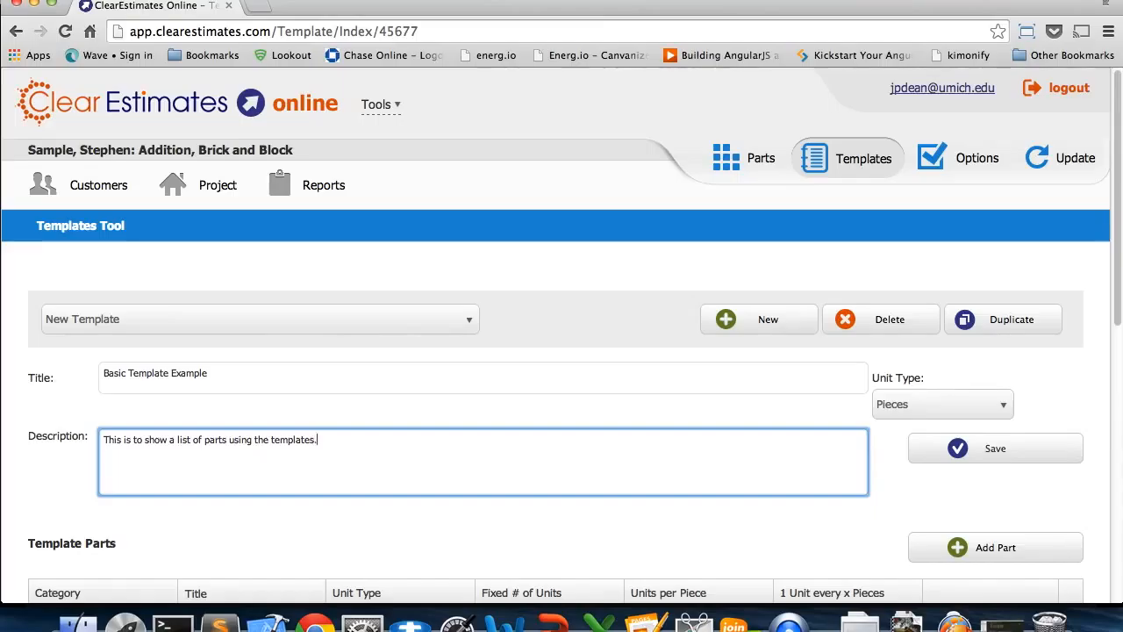
click(918, 407)
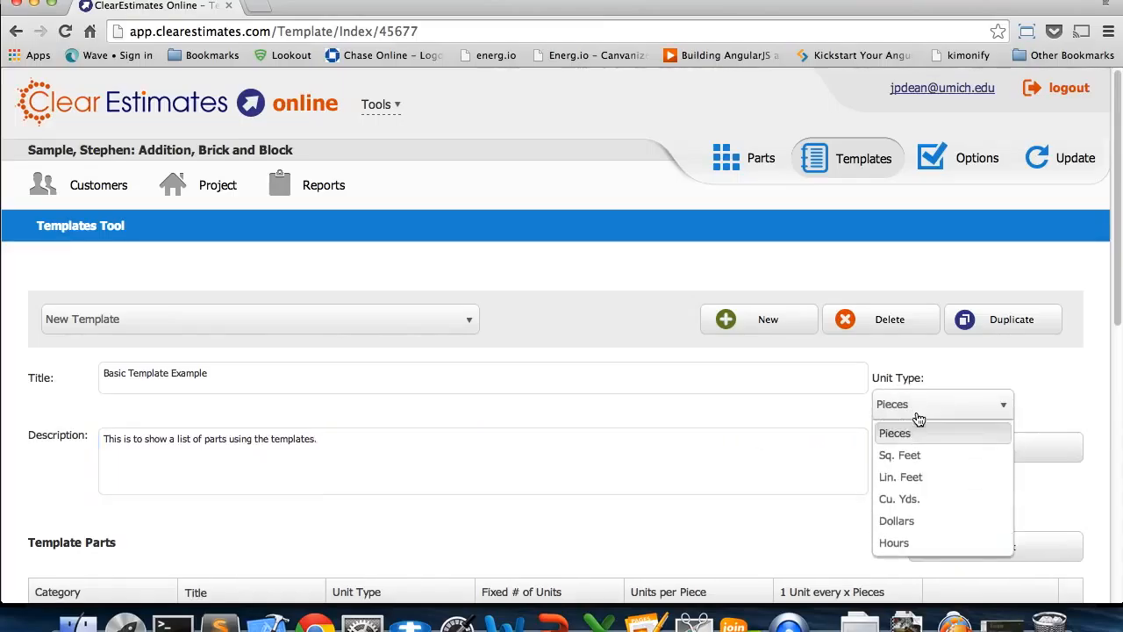
click(921, 455)
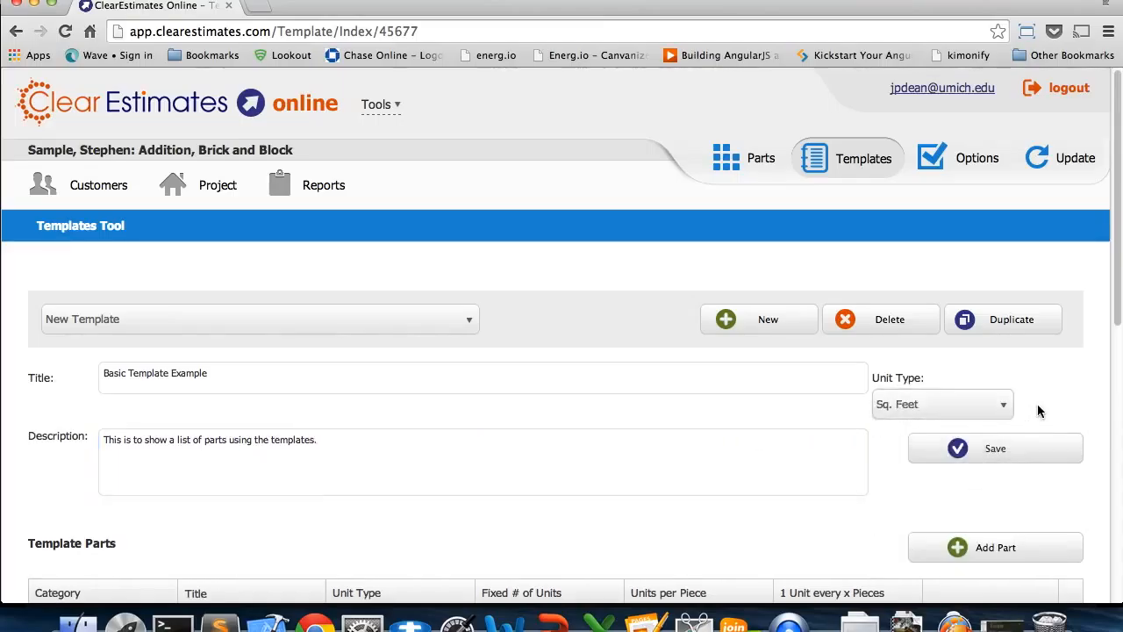
click(968, 465)
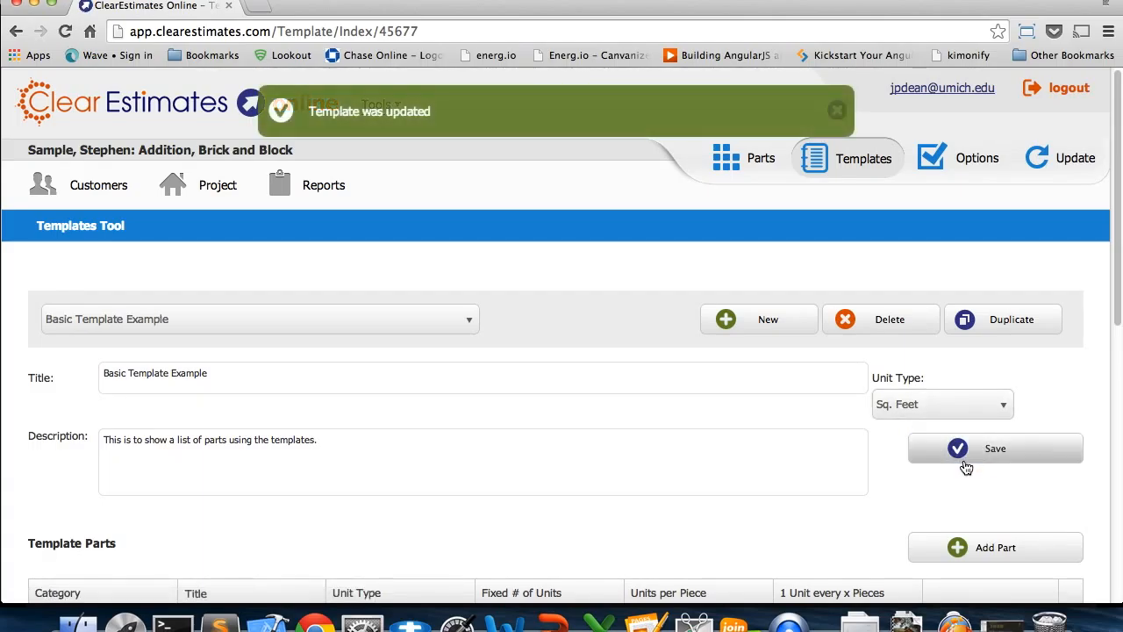
Add the 1 PROJECT PREPARATION part "Plans, on-site survey, $10,000 - $12,000 project cost" to the template without a quantity formula
scroll(1007, 456, down, 5)
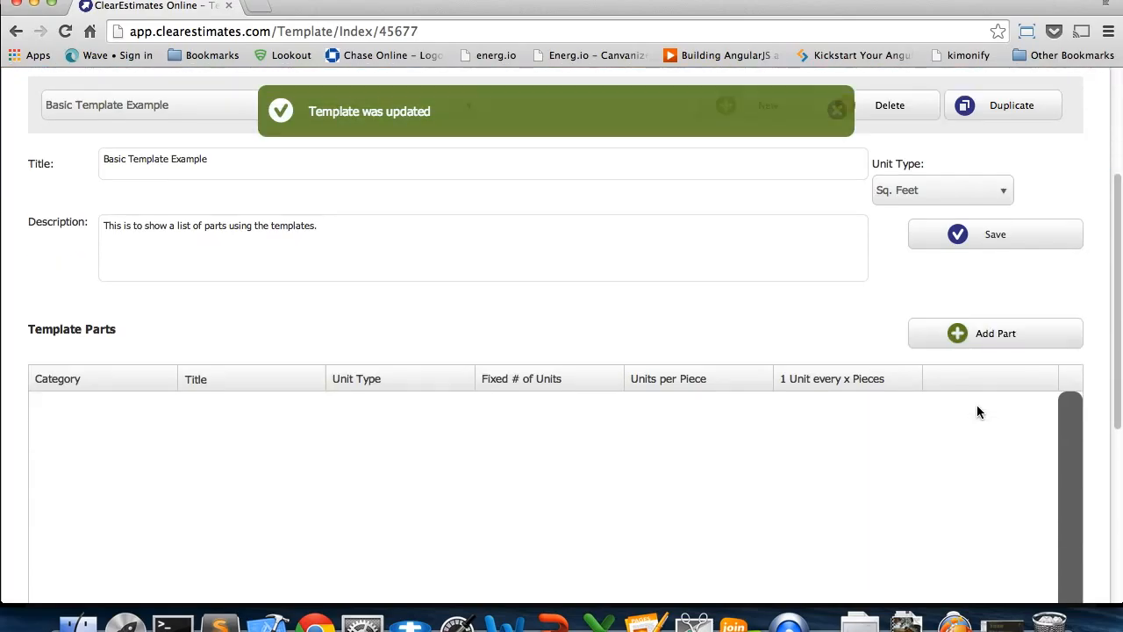
scroll(977, 408, up, 2)
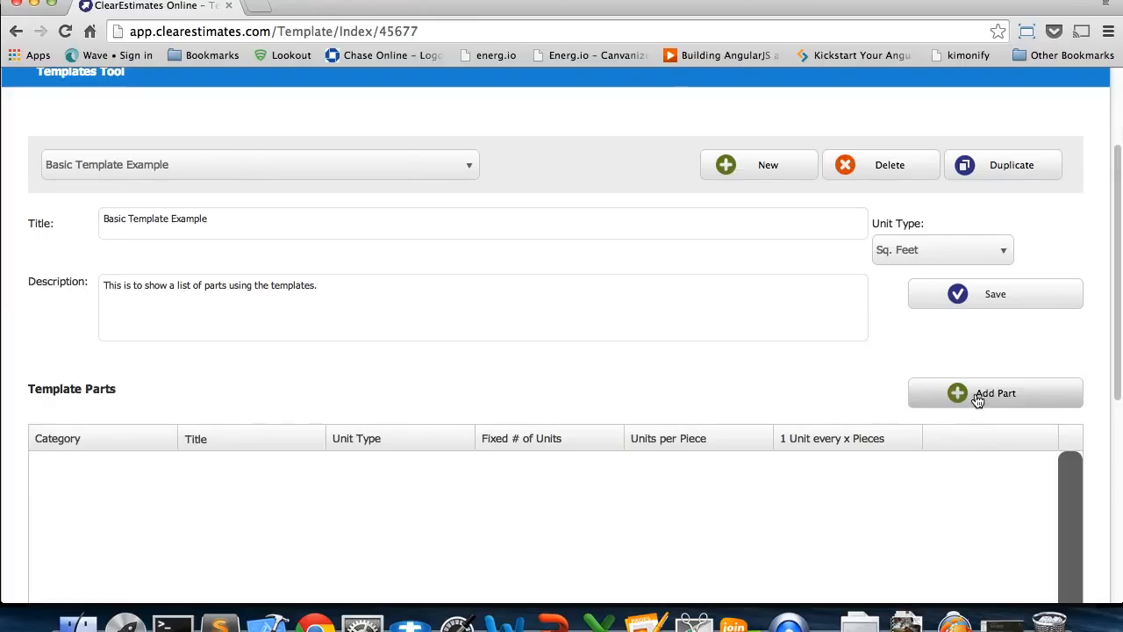
click(978, 400)
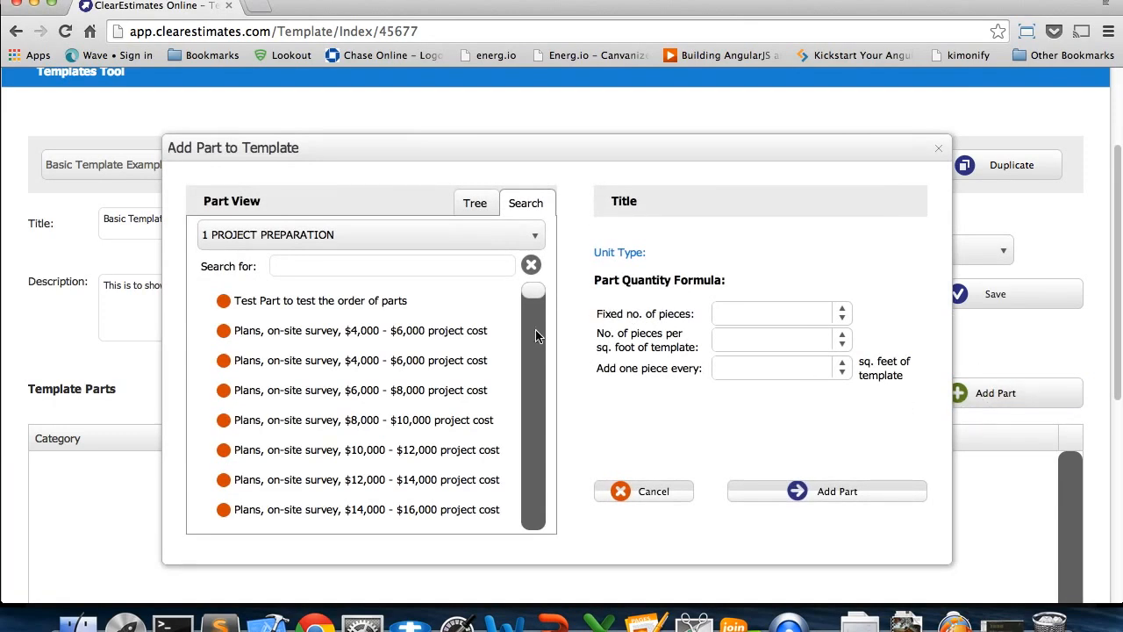
click(341, 461)
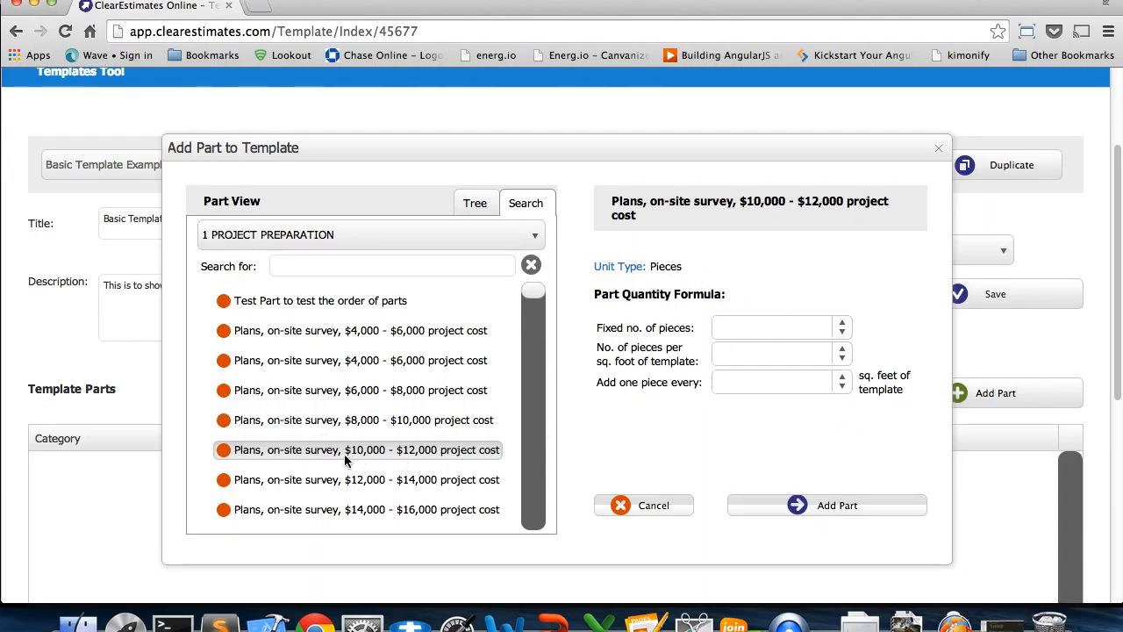
click(775, 507)
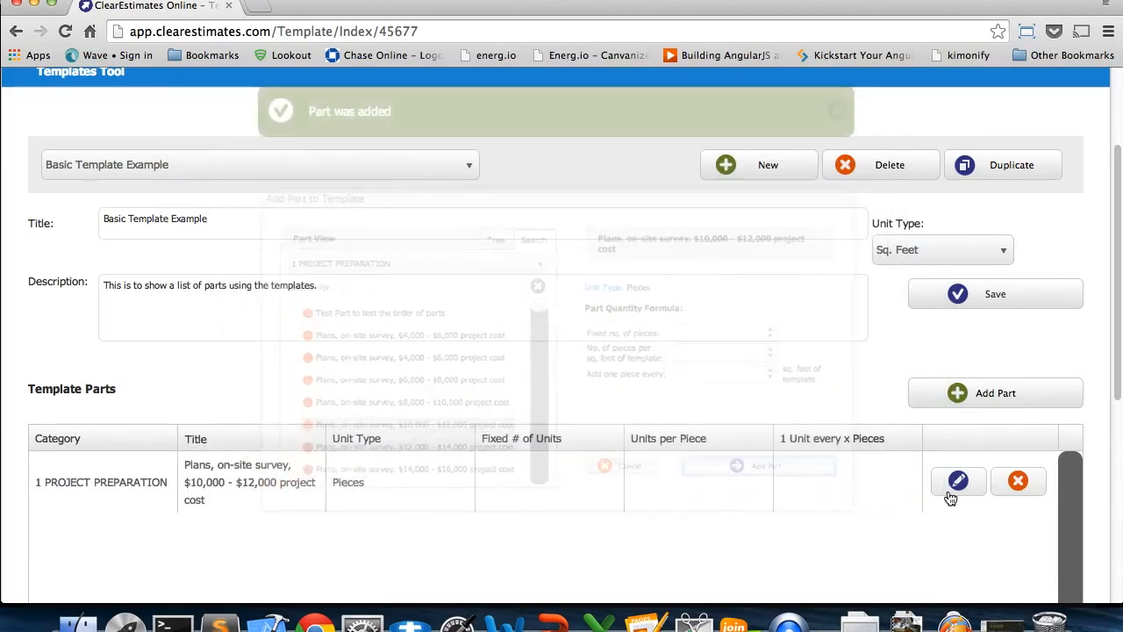
Add the 7 CONCRETE part for pouring an 8"D x 16"W continuous footing by chute, reinforced, leaving its quantity formula blank
click(1013, 404)
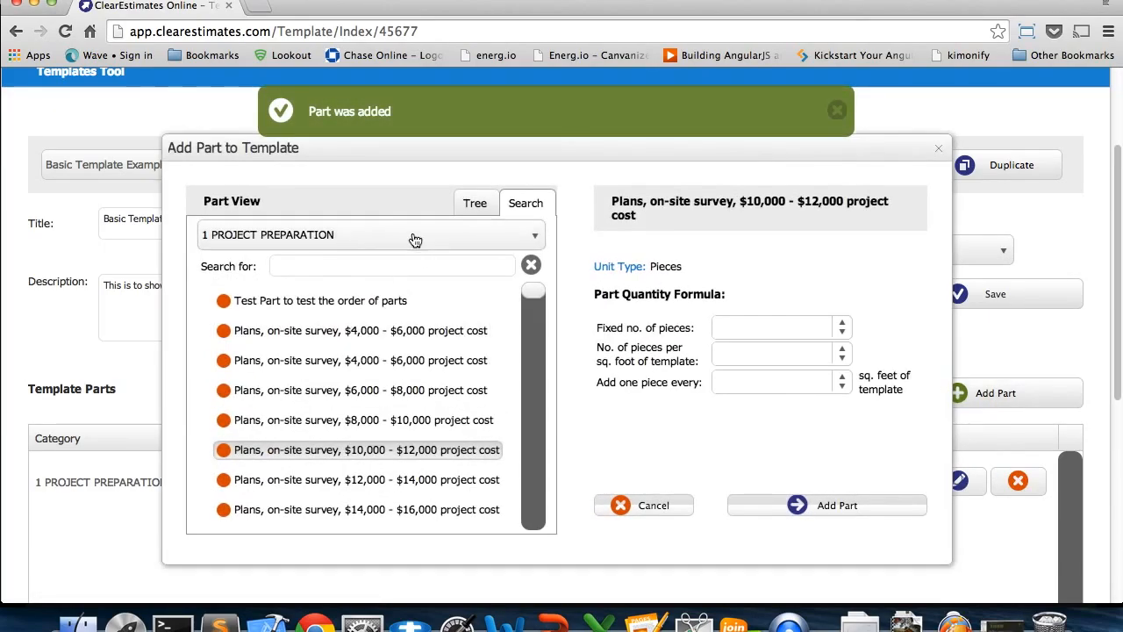
click(468, 237)
click(328, 400)
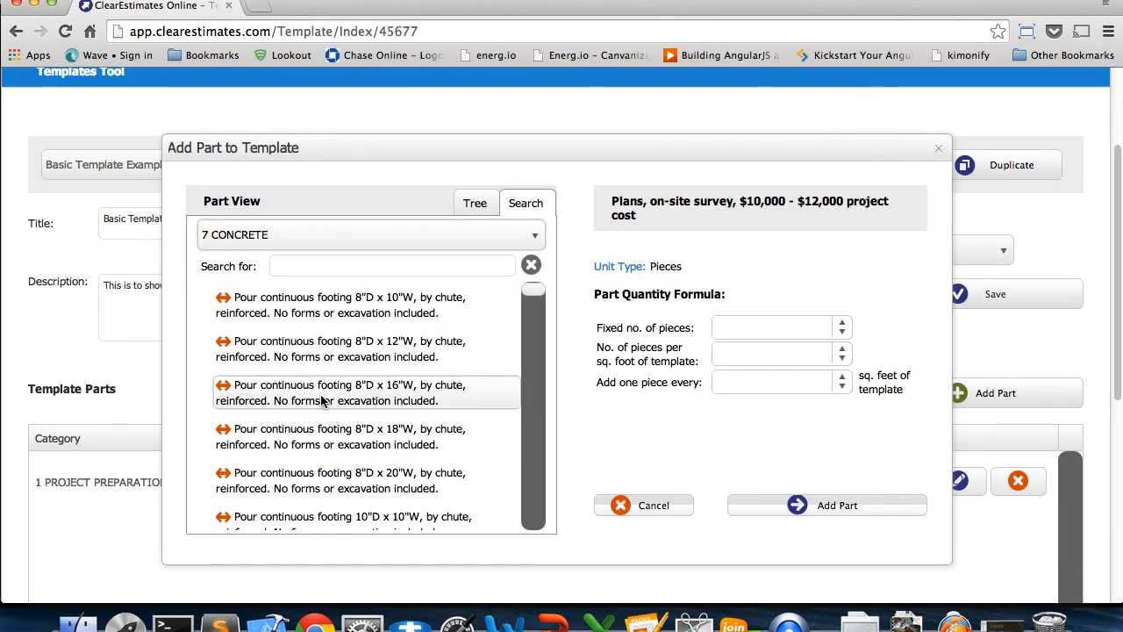
click(326, 404)
click(776, 508)
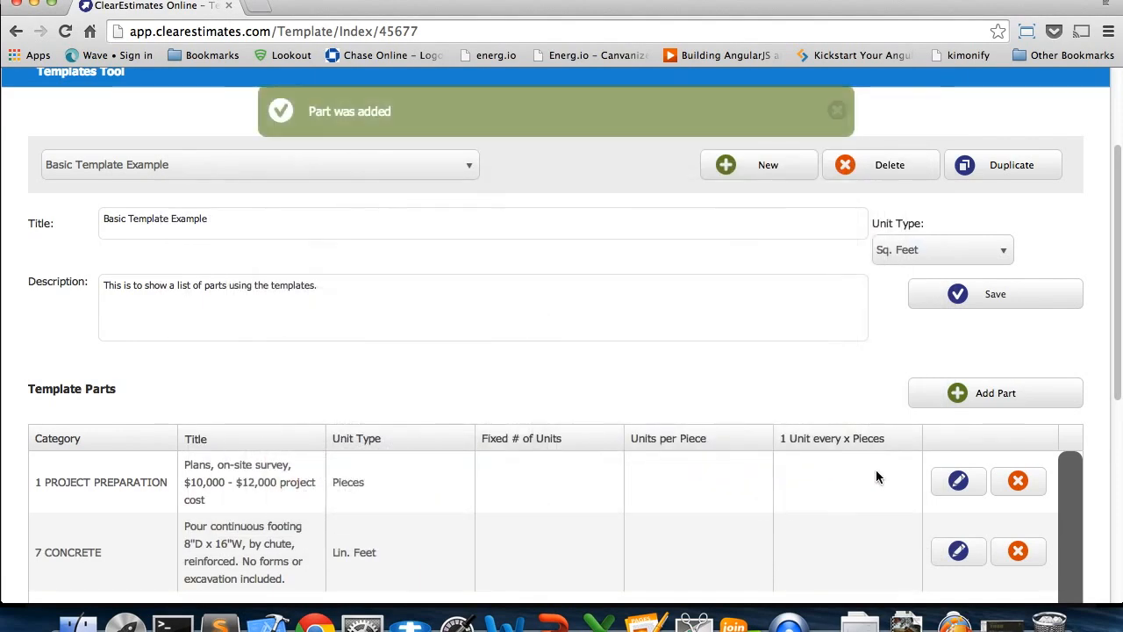
Add the 16 ALUMINUM WINDOWS part "Labor to install aluminum awning window, over 48 high. Window not included." to the template
click(972, 403)
click(465, 237)
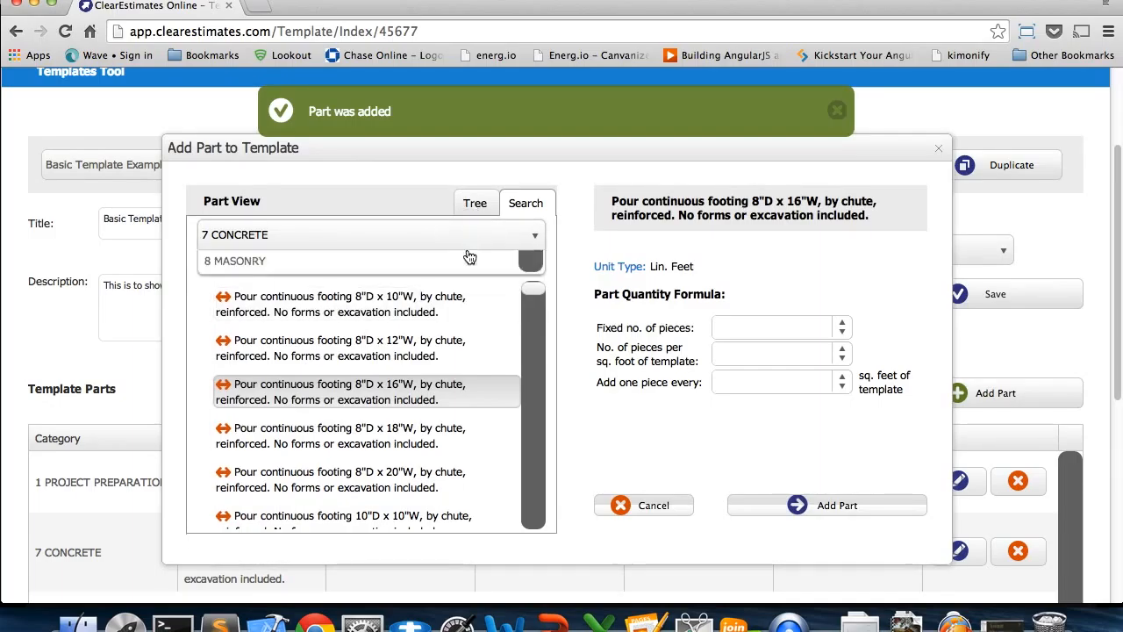
scroll(400, 411, down, 2)
click(348, 389)
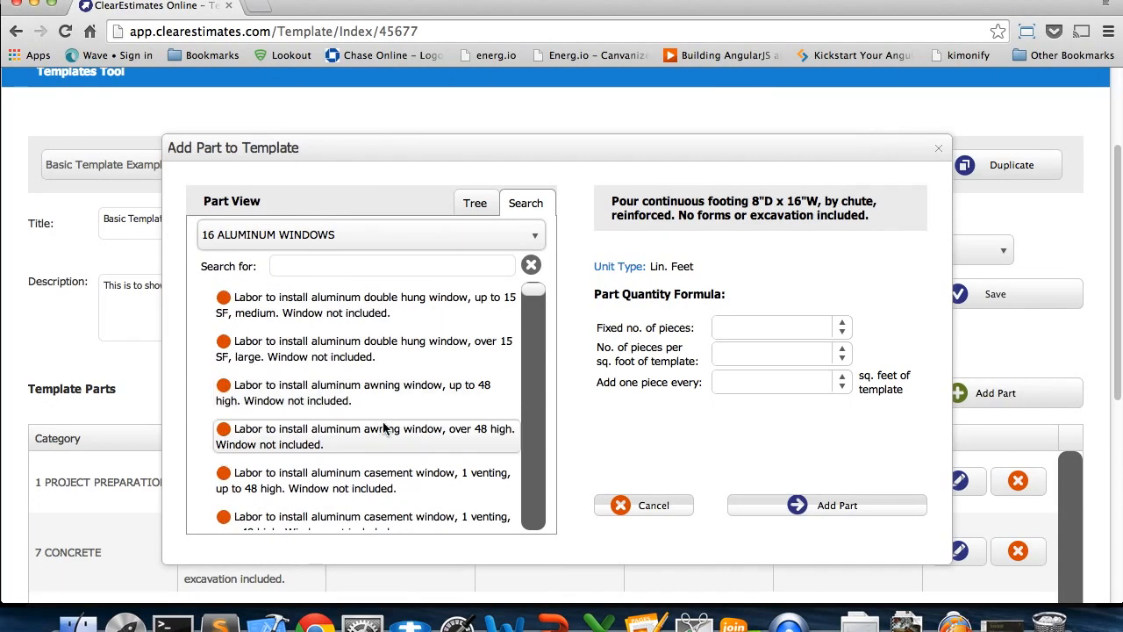
scroll(368, 412, down, 1)
click(351, 423)
click(838, 509)
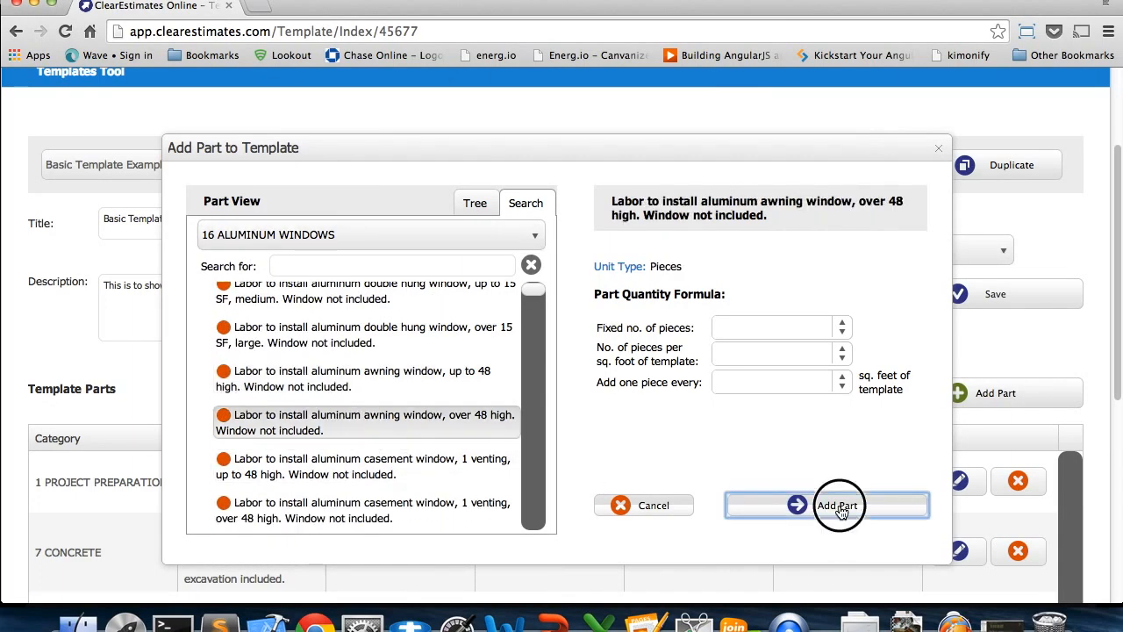
Add the 22 BATHROOM PLUMBING part "Remove vanity with single sink, remove sink & faucets only" to the template
scroll(1093, 439, down, 5)
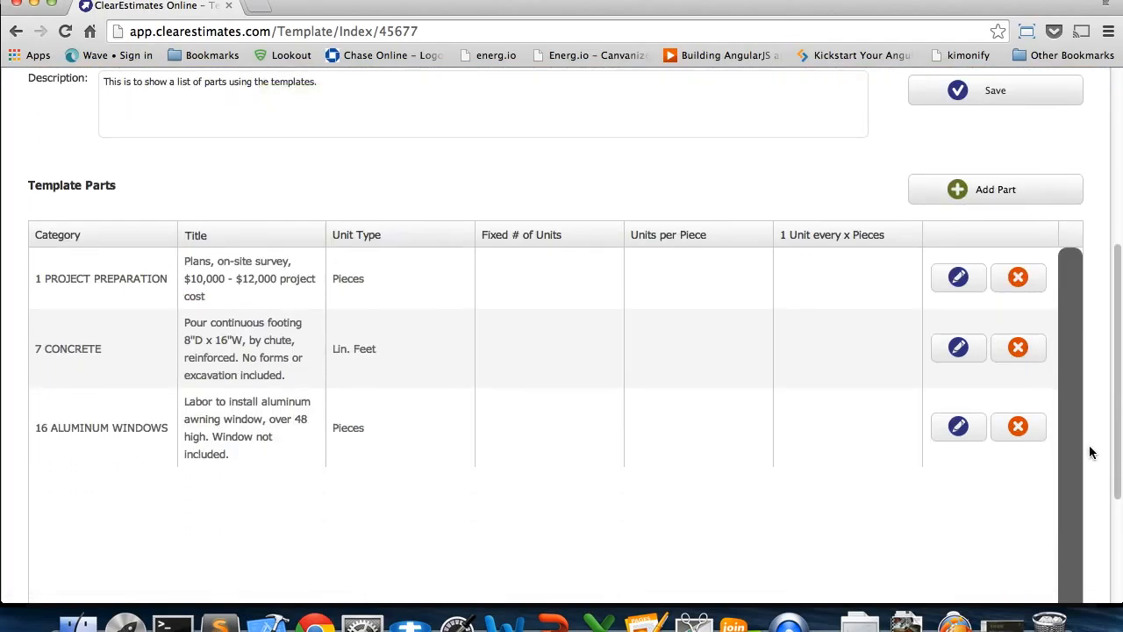
scroll(1091, 451, up, 1)
click(966, 244)
click(474, 202)
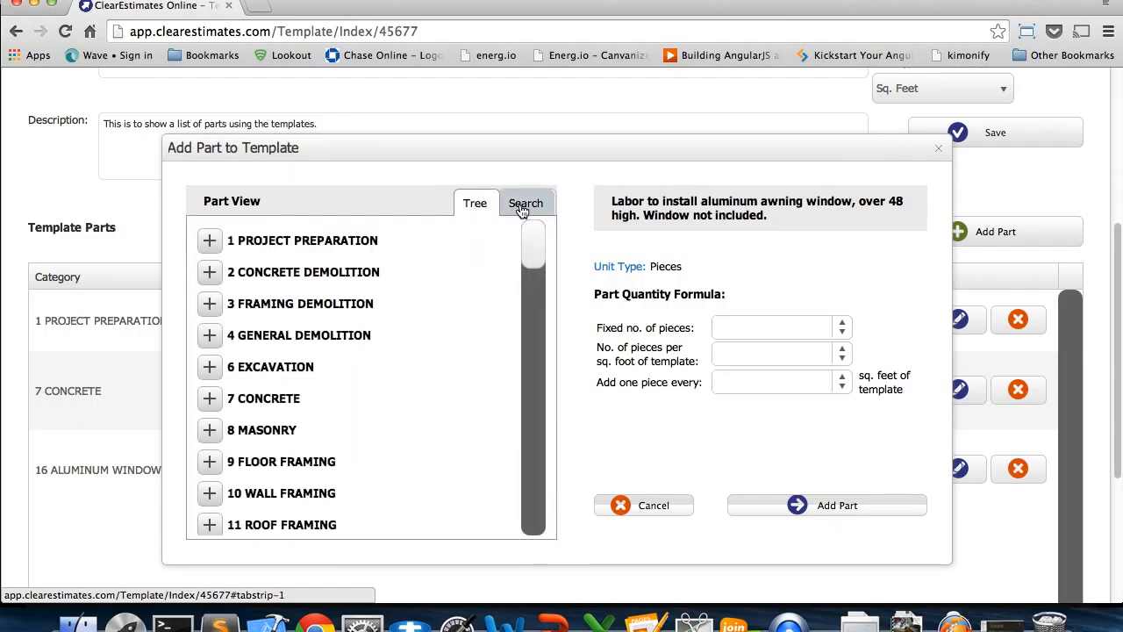
click(524, 206)
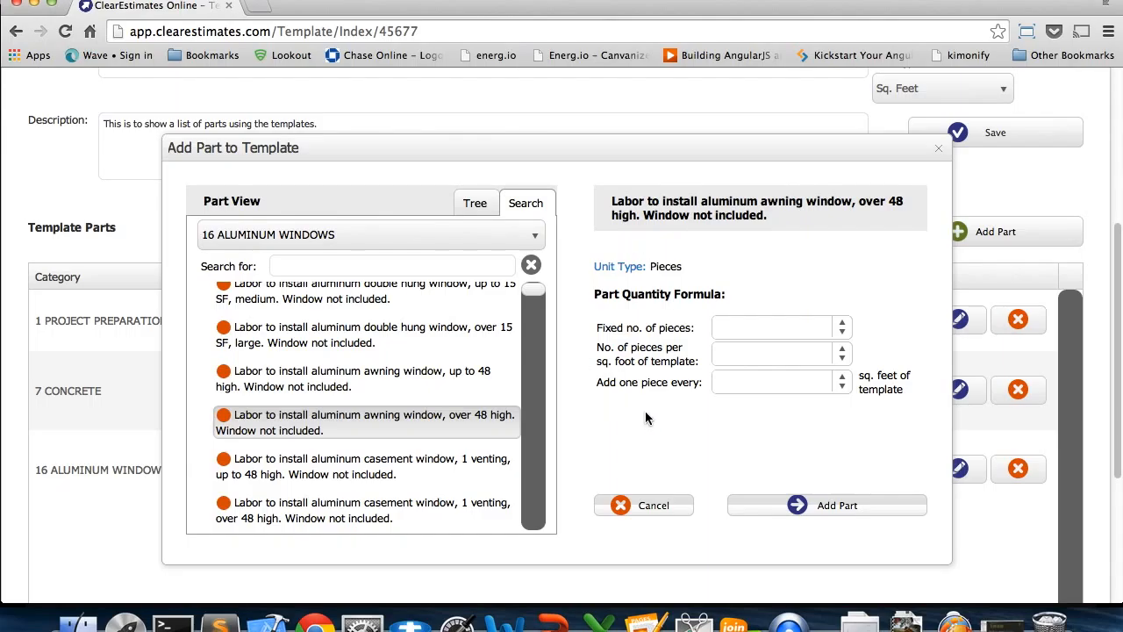
scroll(552, 305, down, 2)
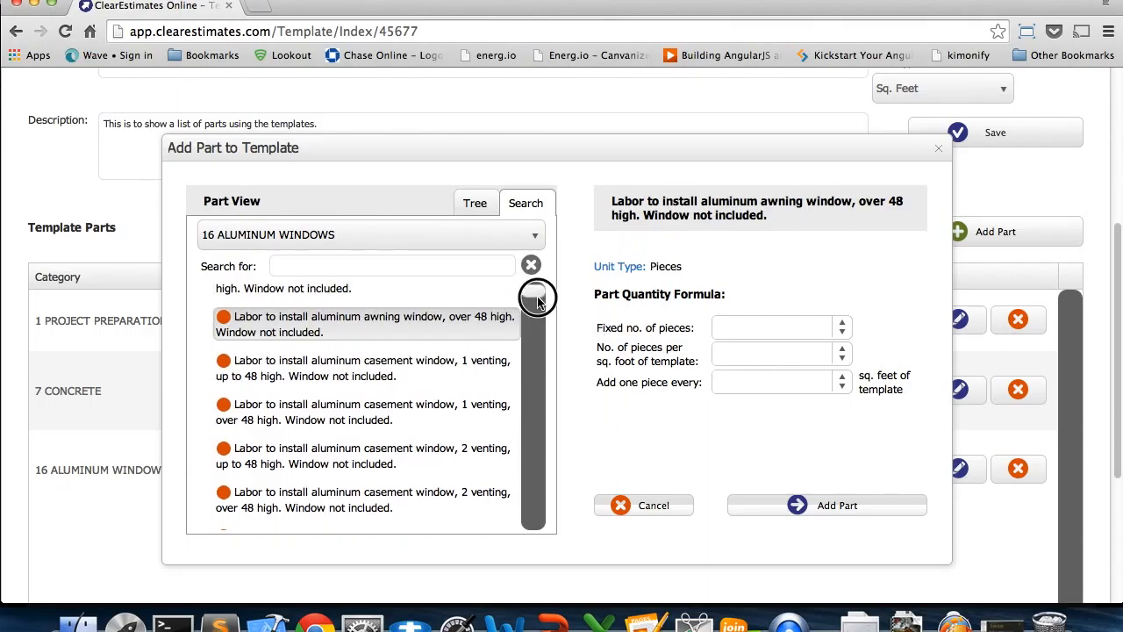
drag(535, 294, 533, 338)
click(534, 235)
scroll(410, 361, down, 3)
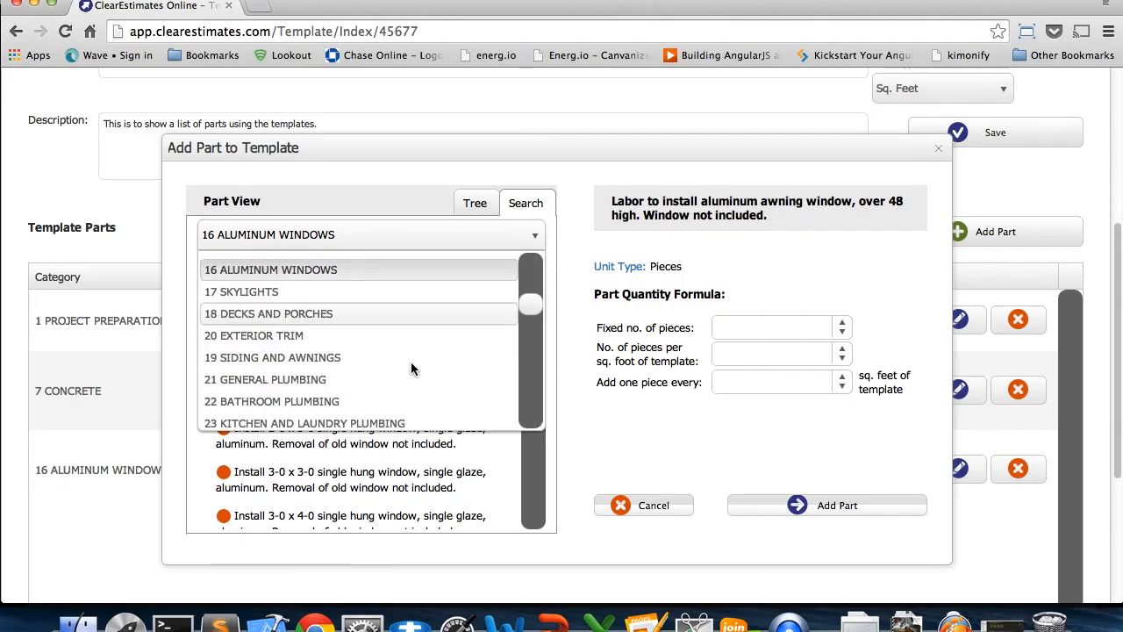
click(382, 393)
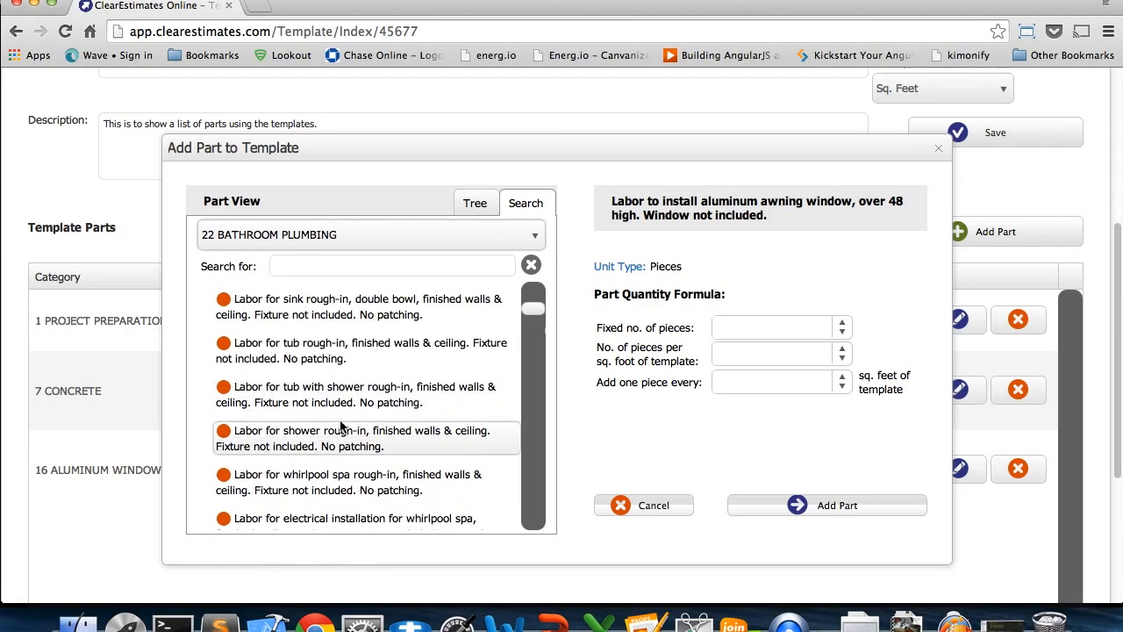
click(322, 401)
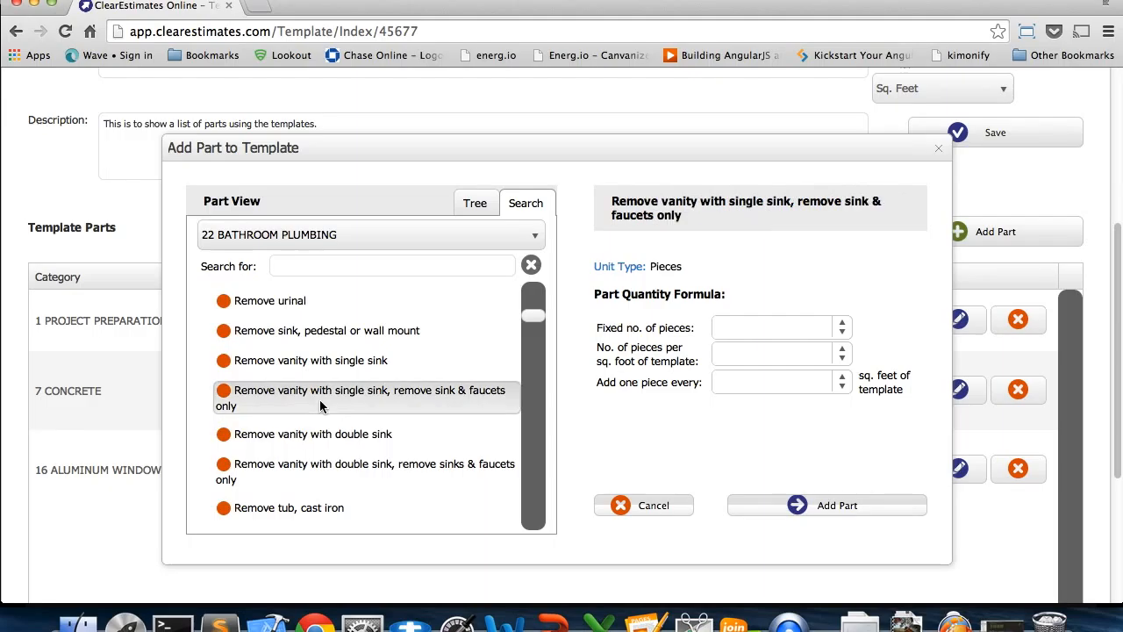
click(794, 509)
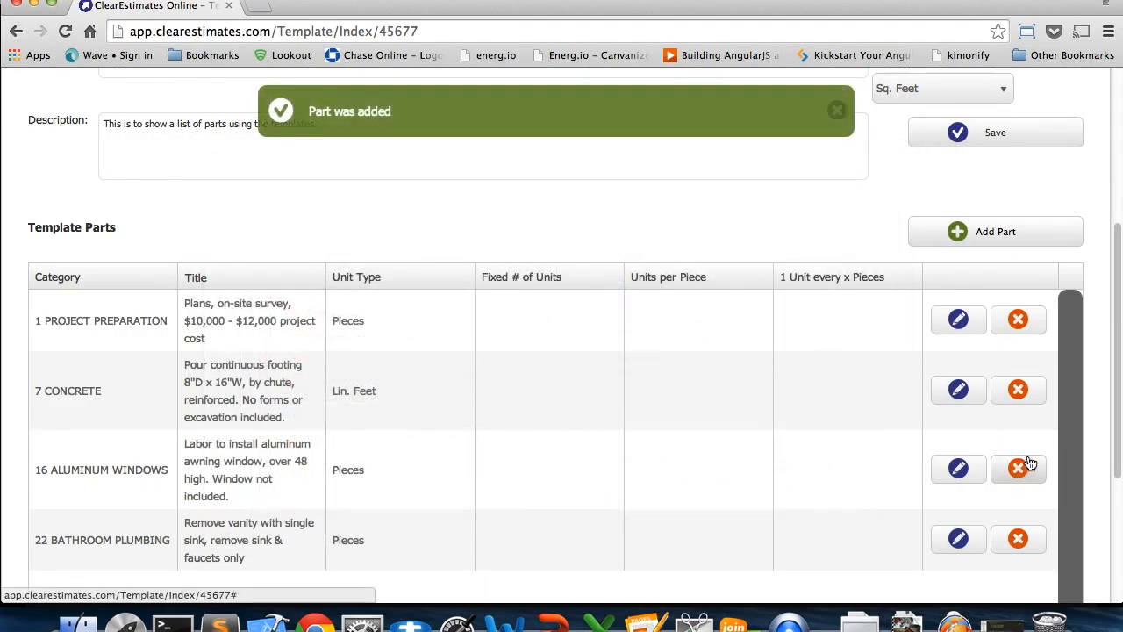
Save the Basic Template Example template with its added parts and review the Template Parts list
scroll(1105, 434, down, 3)
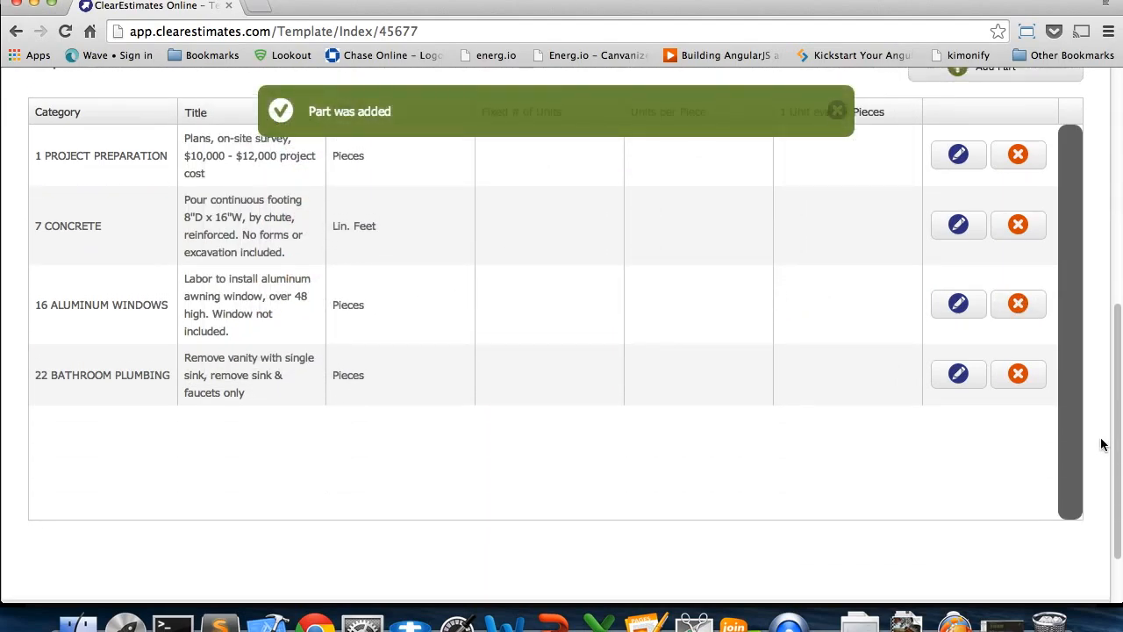
scroll(825, 263, up, 2)
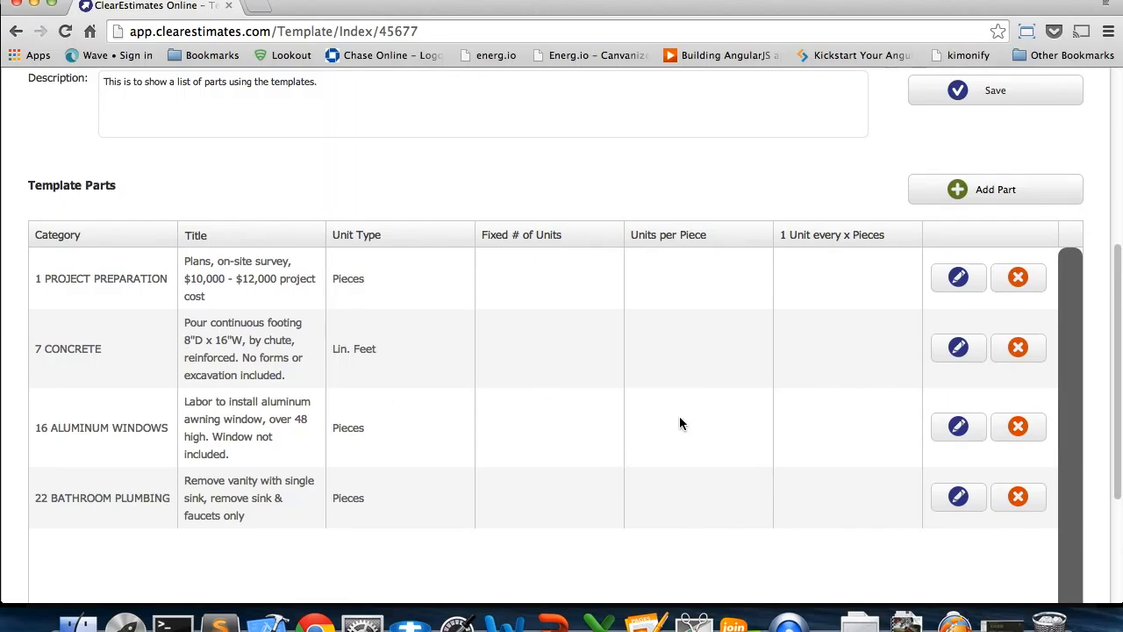
scroll(679, 417, up, 3)
scroll(666, 325, up, 1)
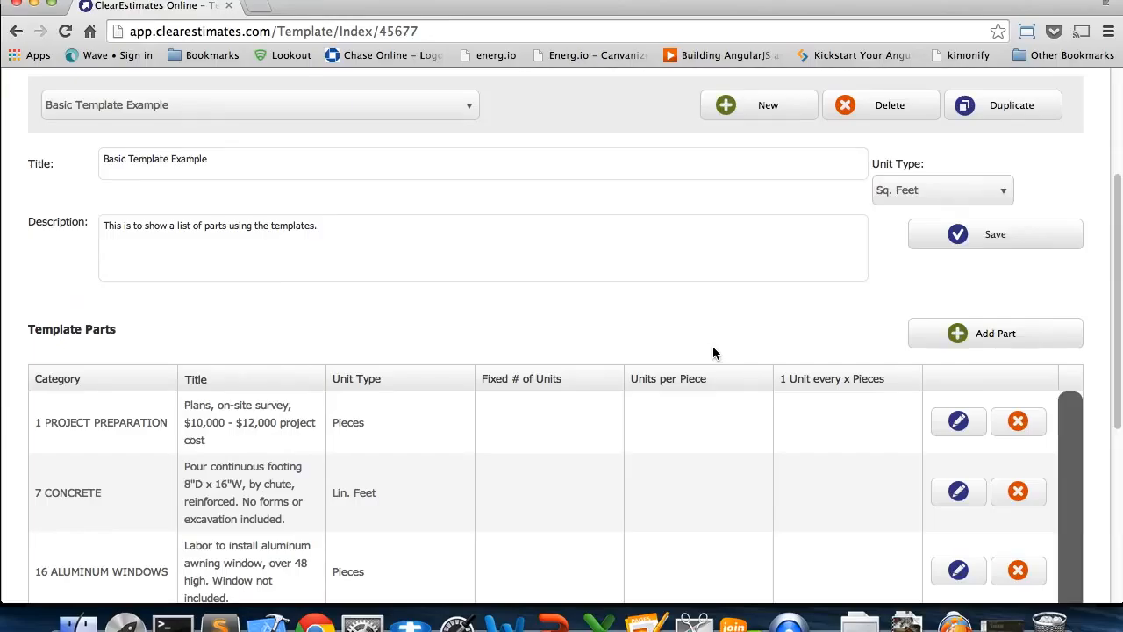
scroll(712, 350, up, 1)
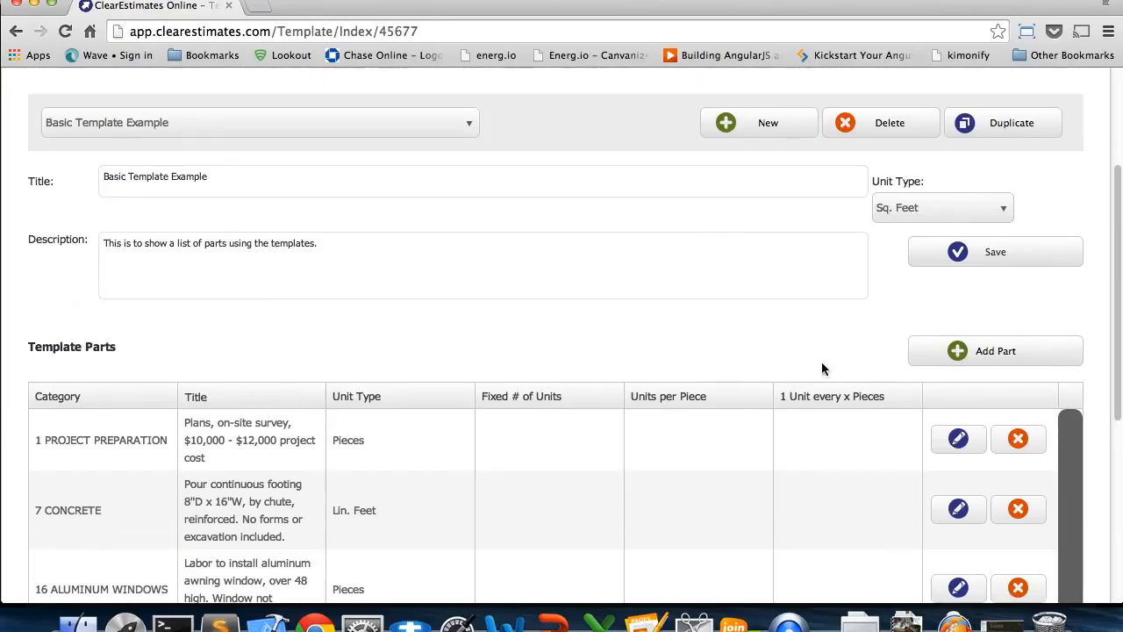
click(947, 259)
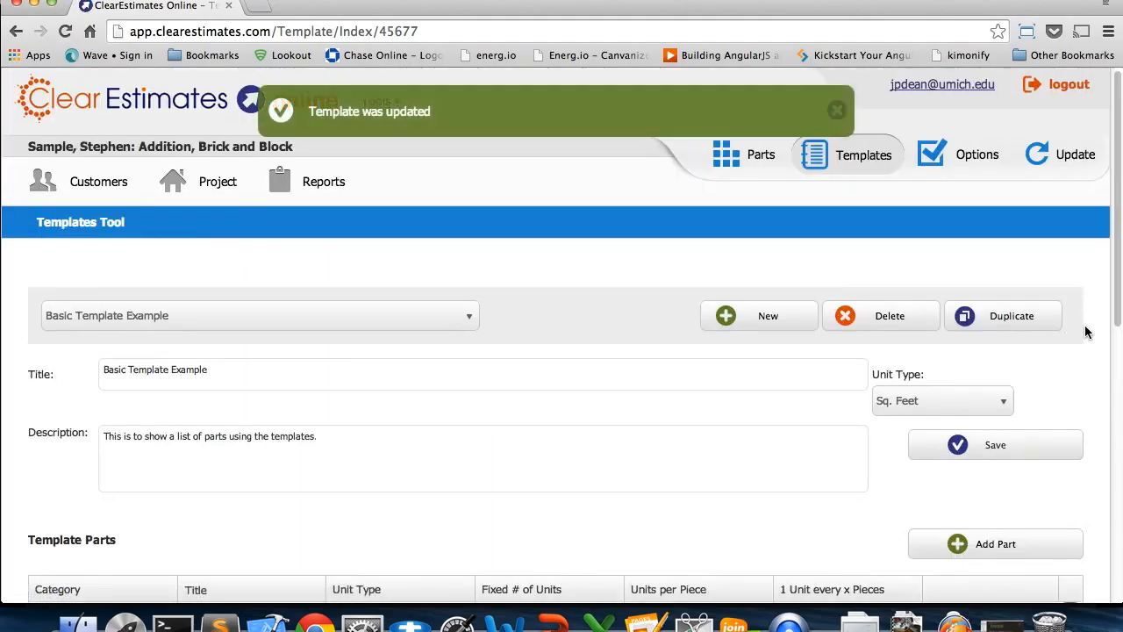
scroll(1086, 333, down, 10)
scroll(1086, 334, up, 5)
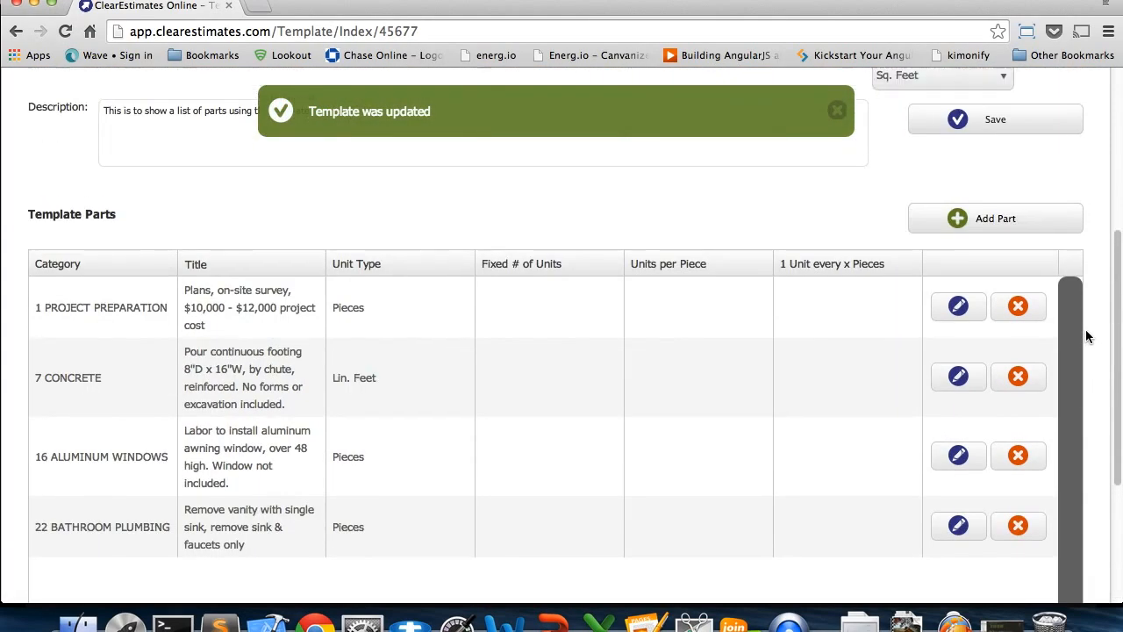
scroll(732, 320, down, 4)
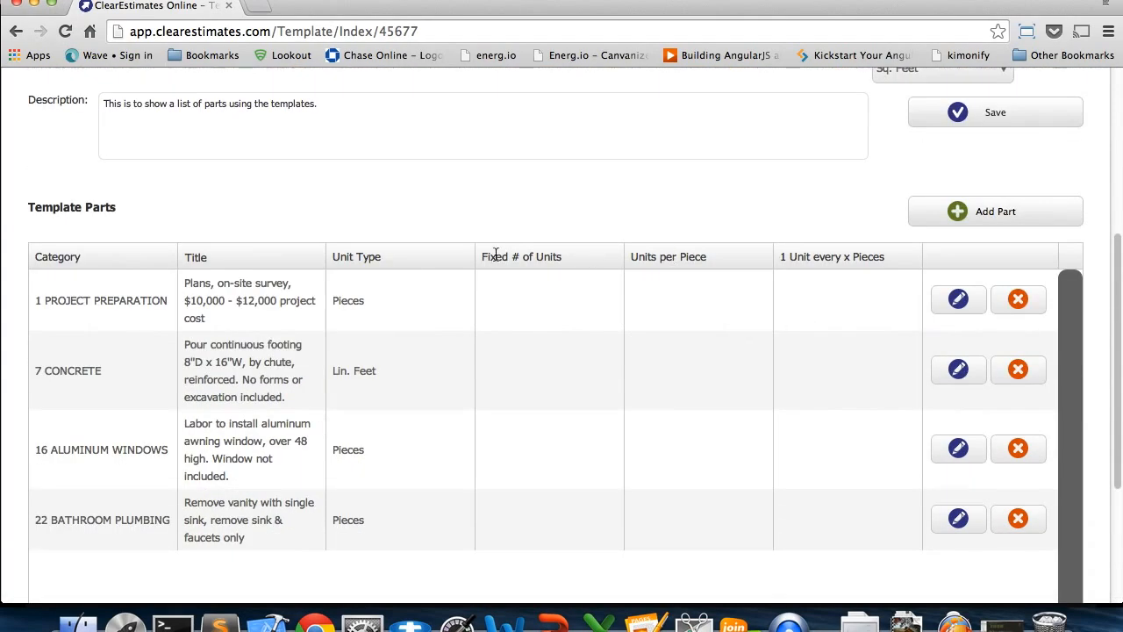
Open the Customer Manager and create a new project for the currently selected sample customer
scroll(838, 375, up, 5)
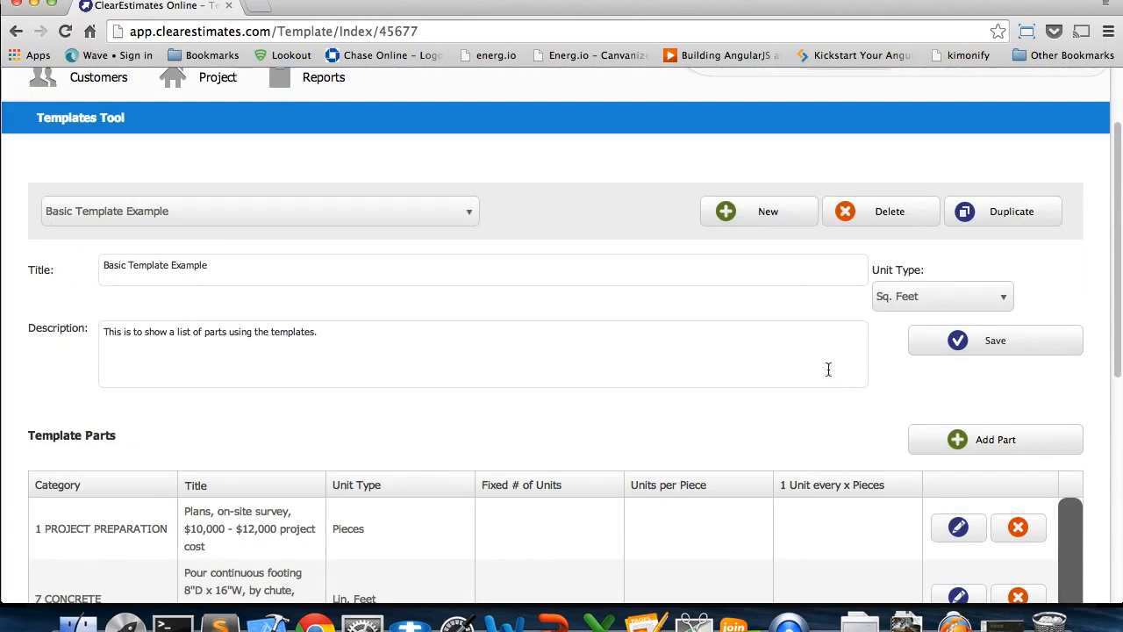
scroll(828, 370, up, 2)
click(93, 166)
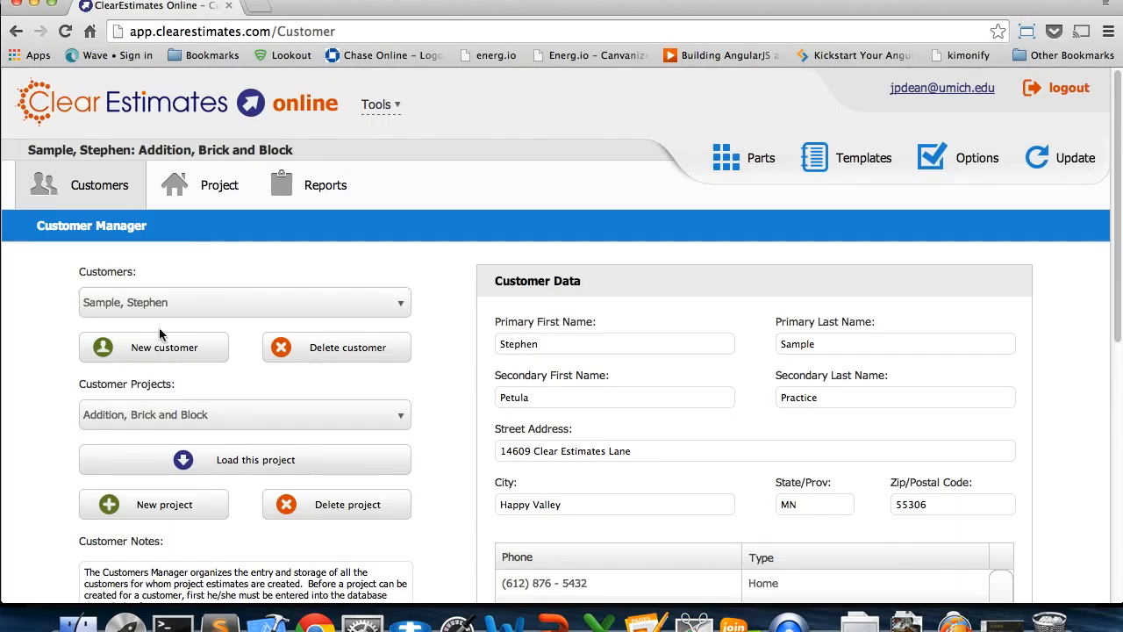
click(185, 512)
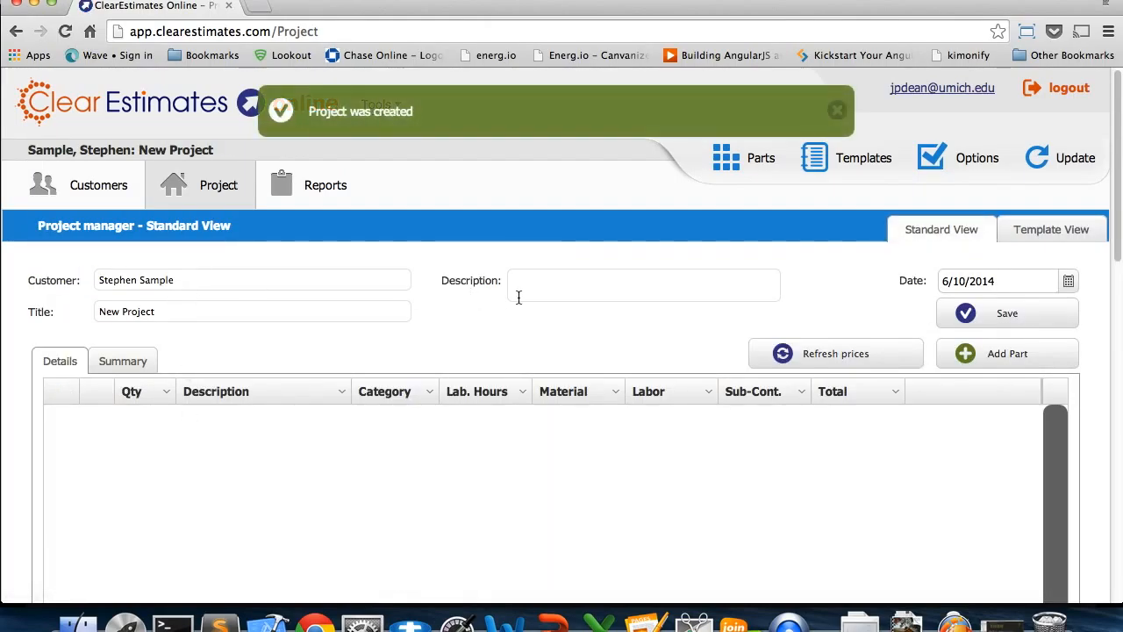
Title the new project "Very Basic Template Example" and save it
triple_click(190, 309)
text(Very Basic Temp)
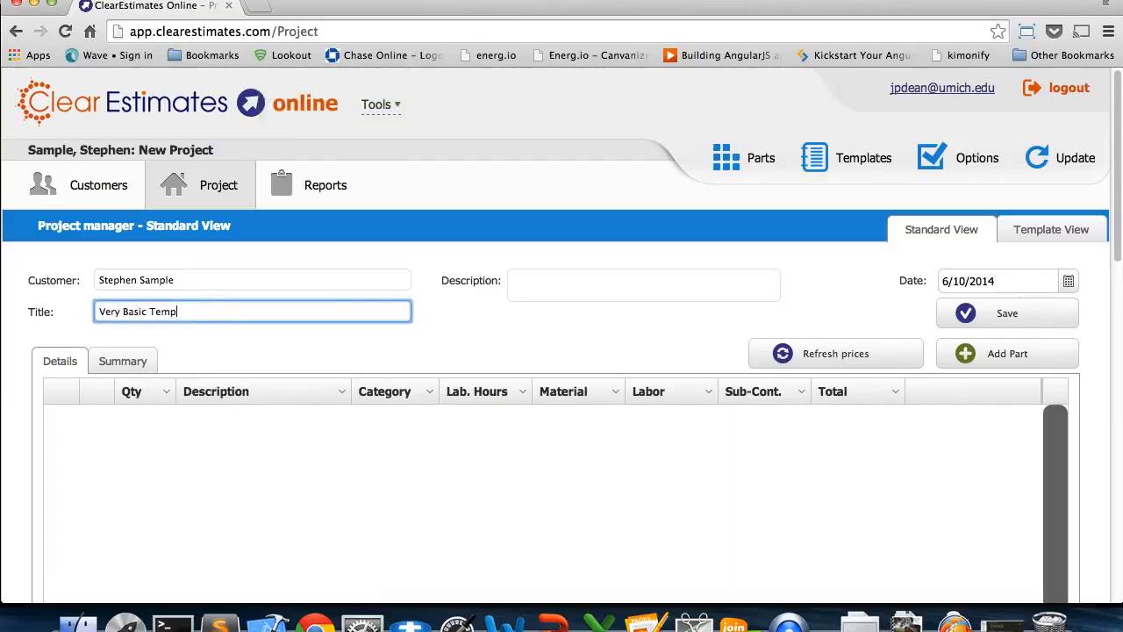
text(late Example)
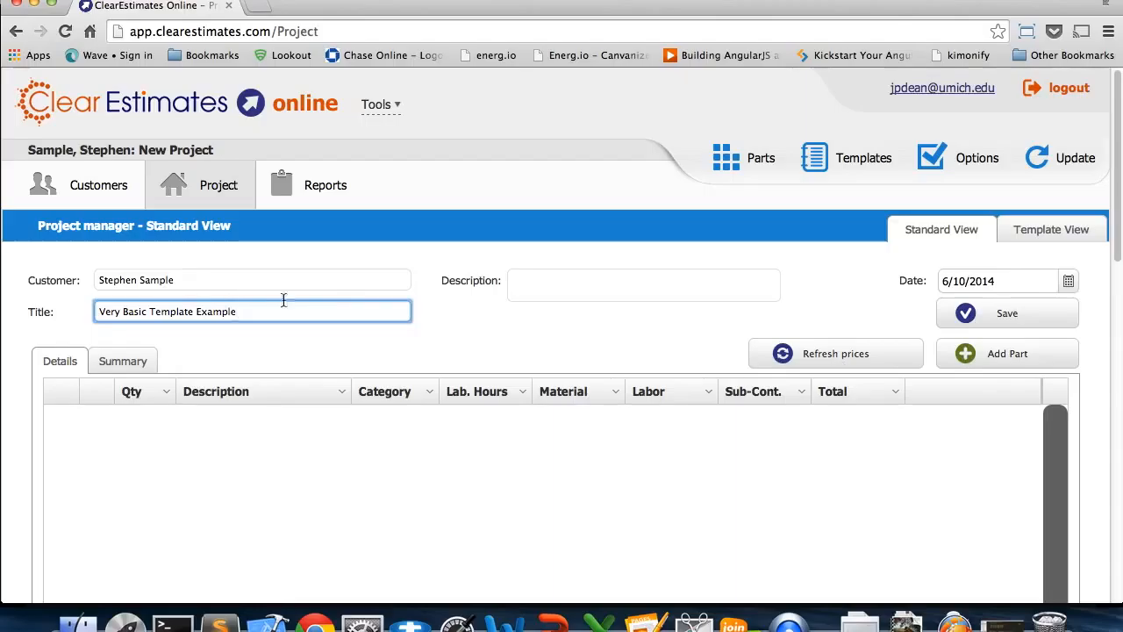
click(946, 321)
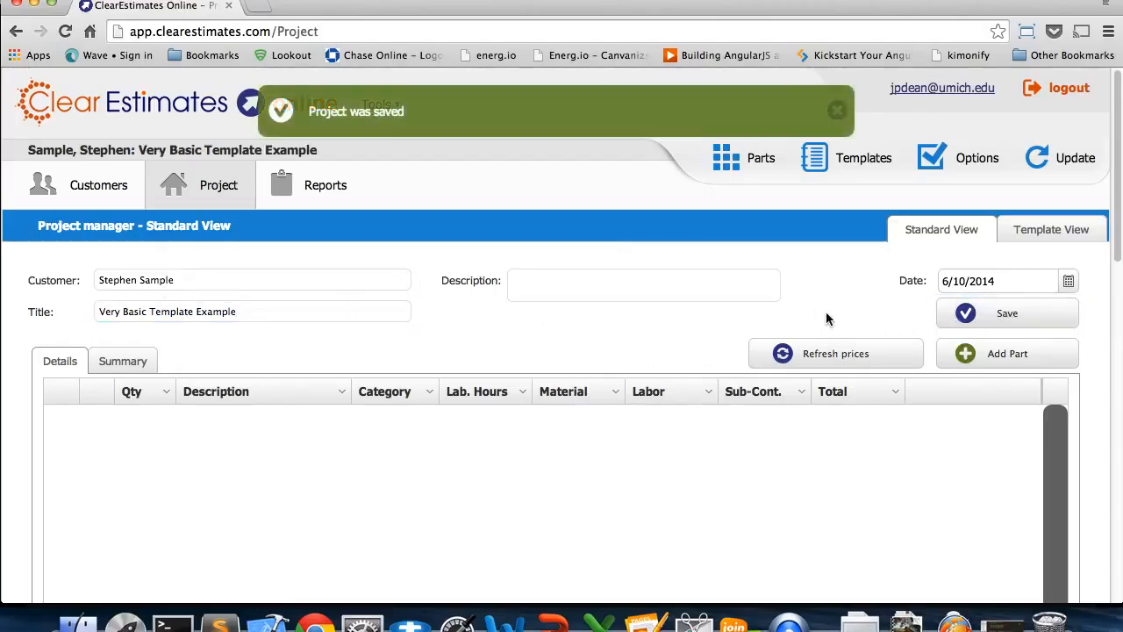
Switch the project to Template View and select the Basic Template Example template
click(1059, 235)
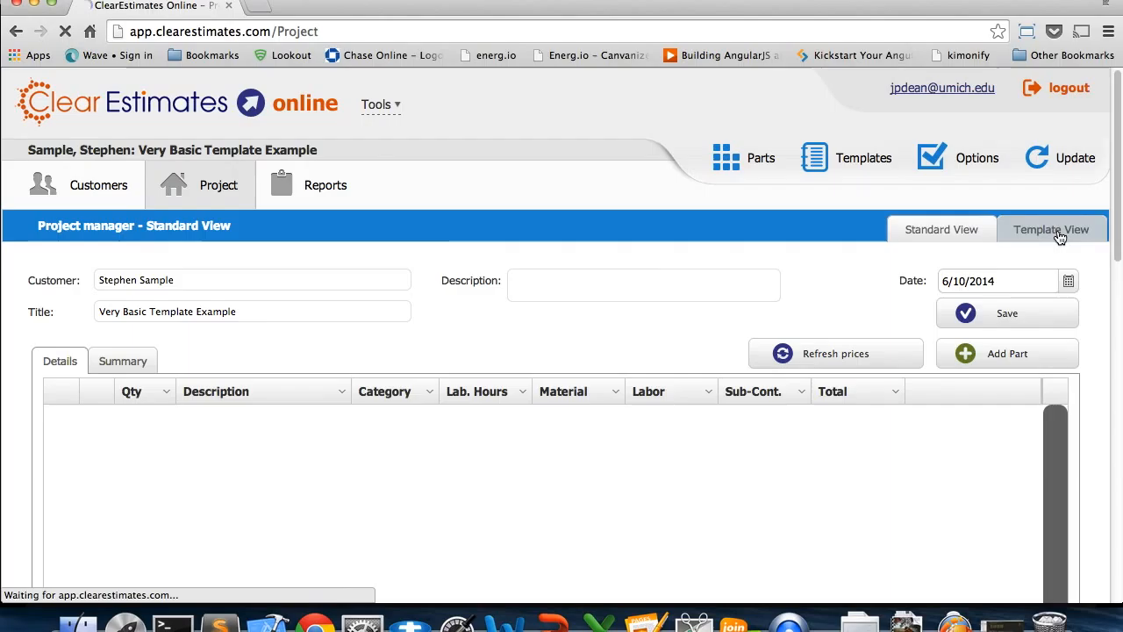
scroll(1067, 321, down, 2)
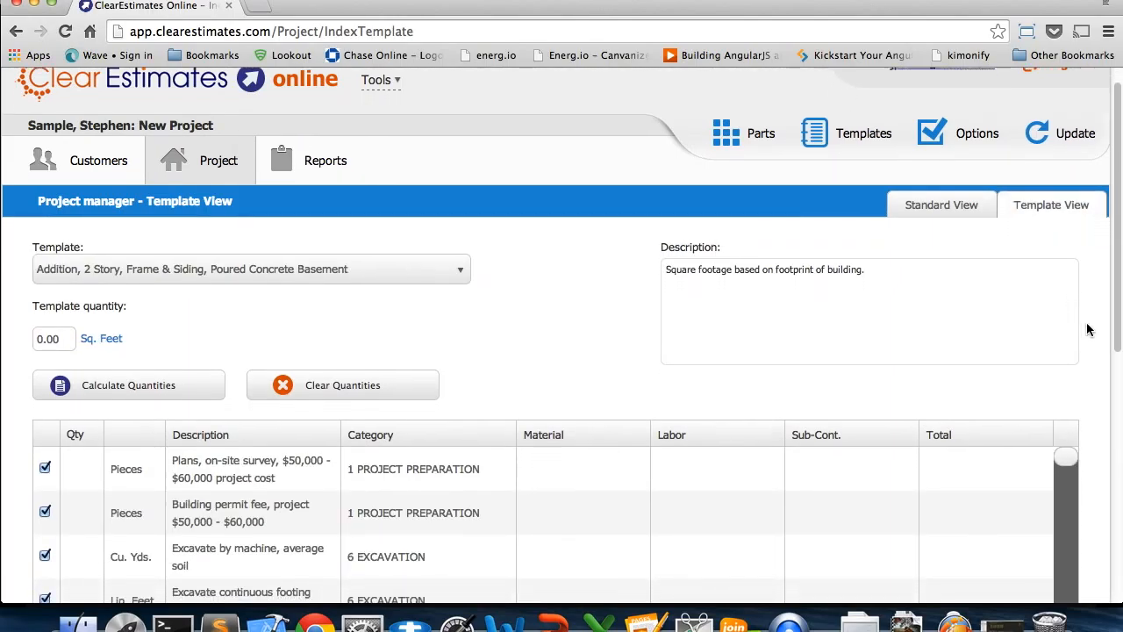
scroll(1088, 330, down, 3)
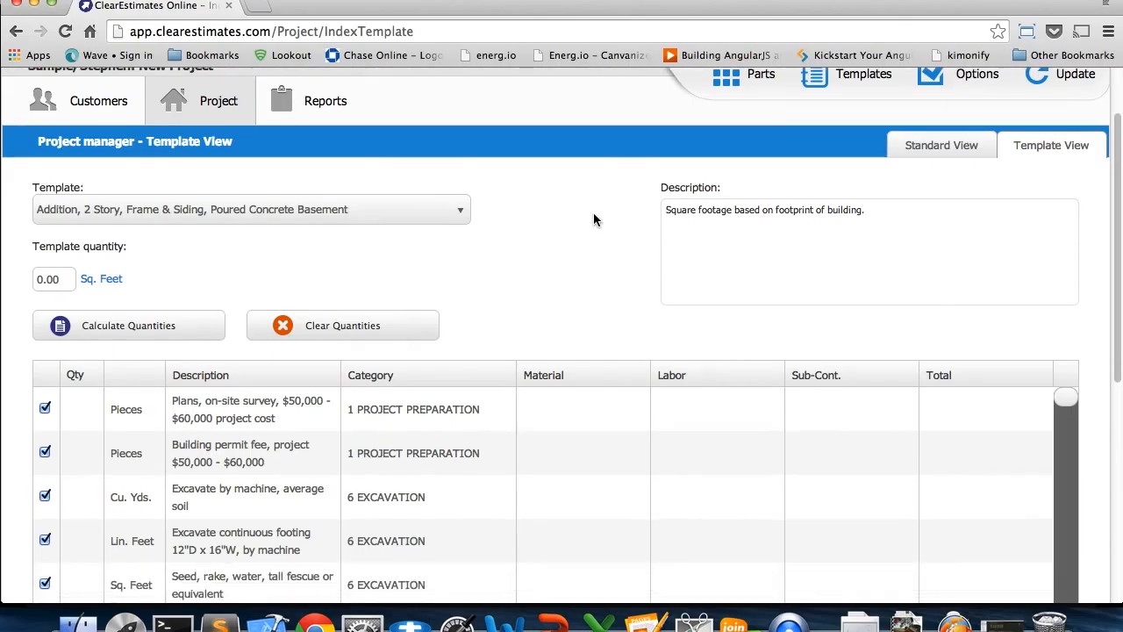
click(444, 211)
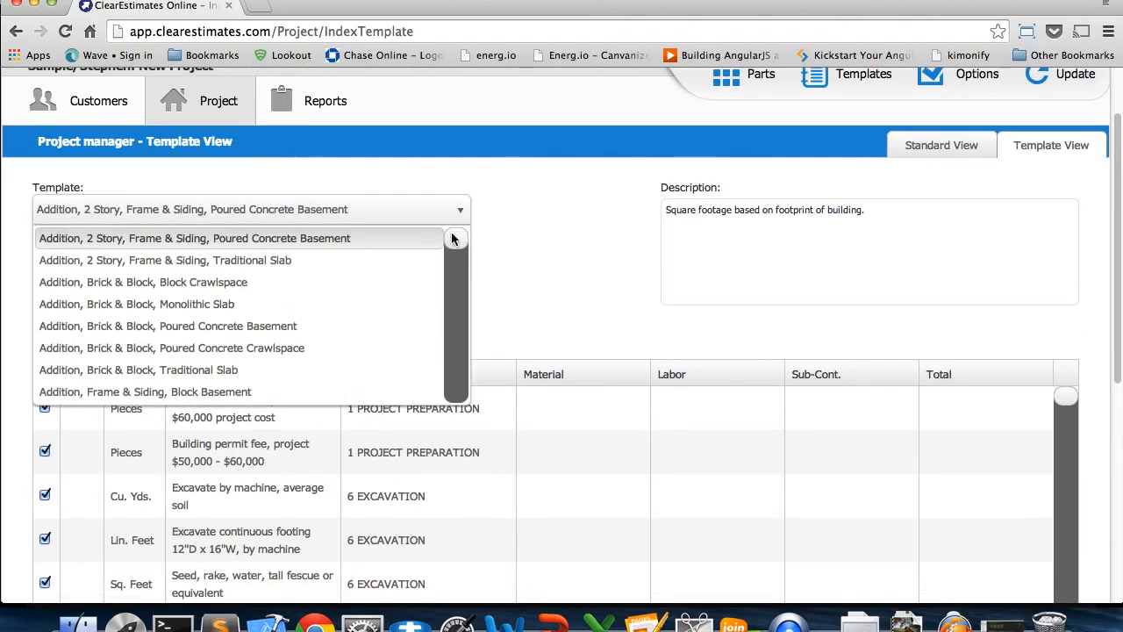
scroll(459, 242, down, 5)
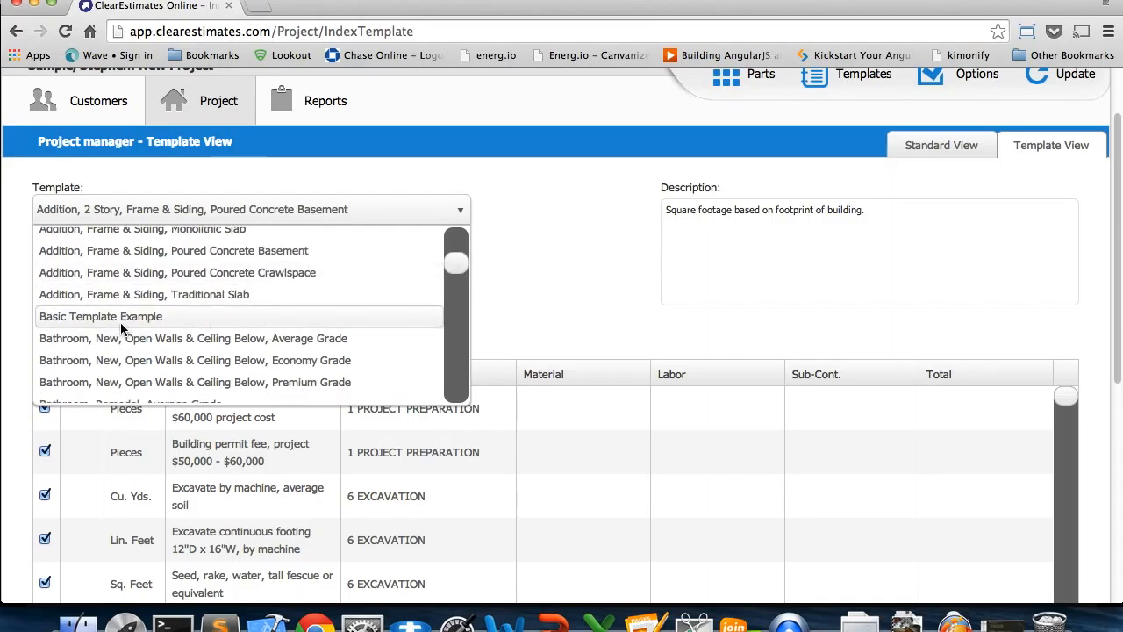
click(146, 324)
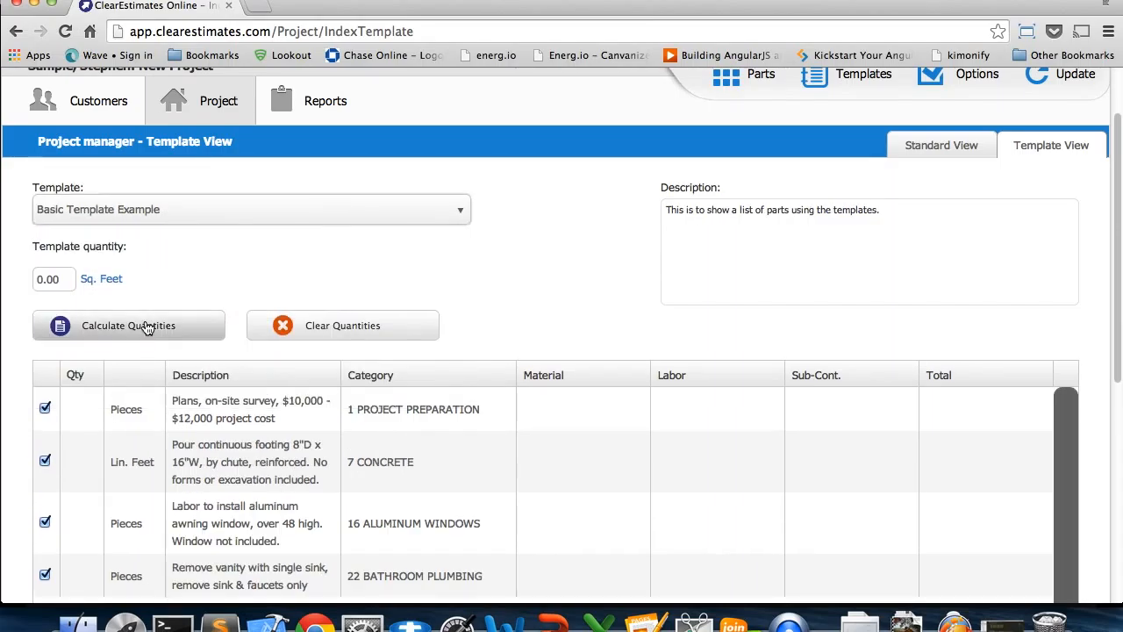
Calculate the template's quantities with the template quantity at 0, and add the template to the project as a component
scroll(554, 293, down, 3)
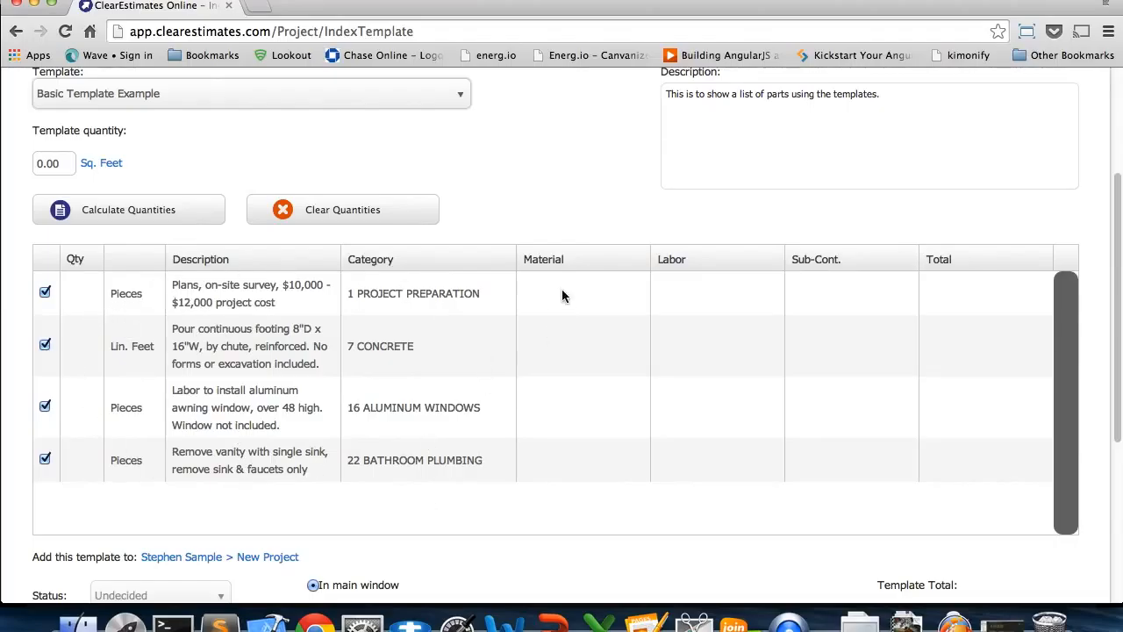
scroll(73, 175, down, 1)
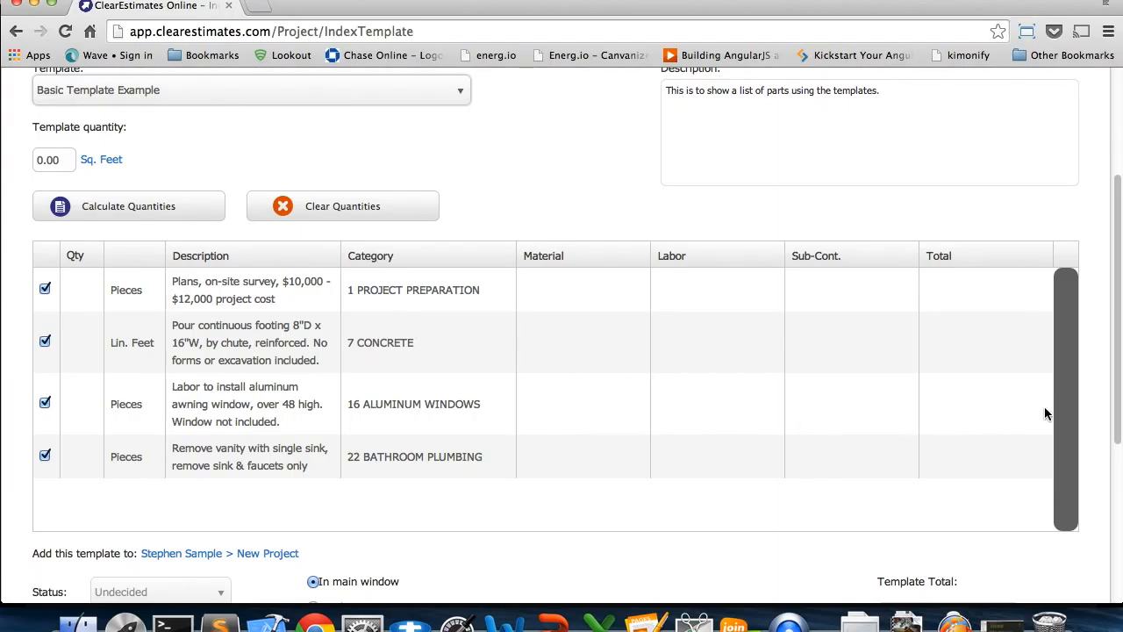
scroll(1048, 407, down, 3)
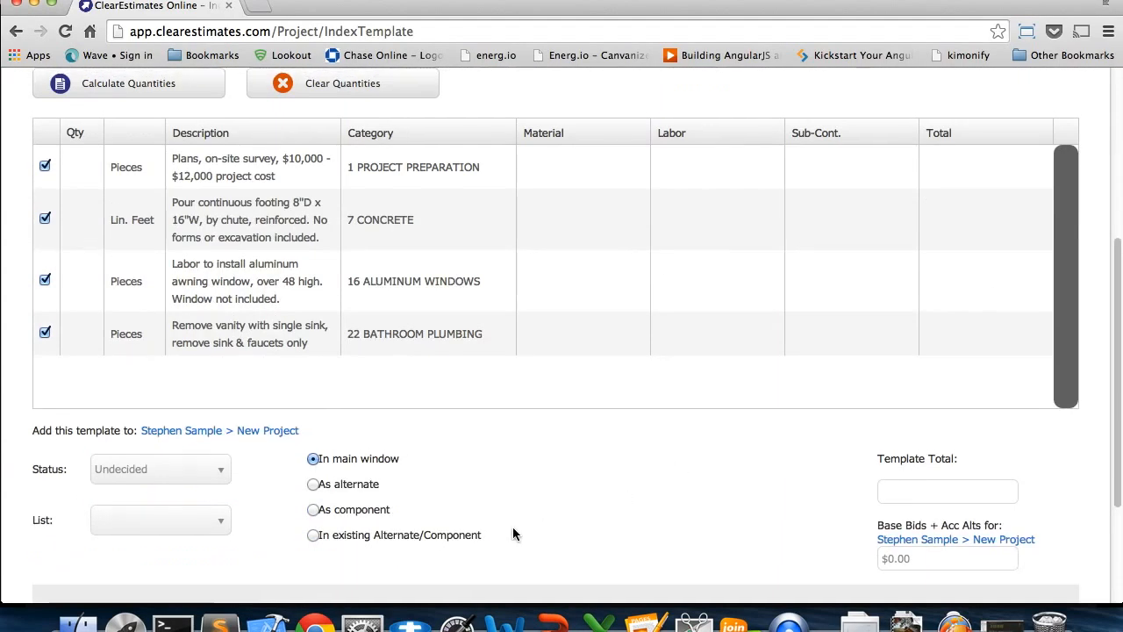
scroll(531, 501, down, 2)
scroll(531, 501, up, 4)
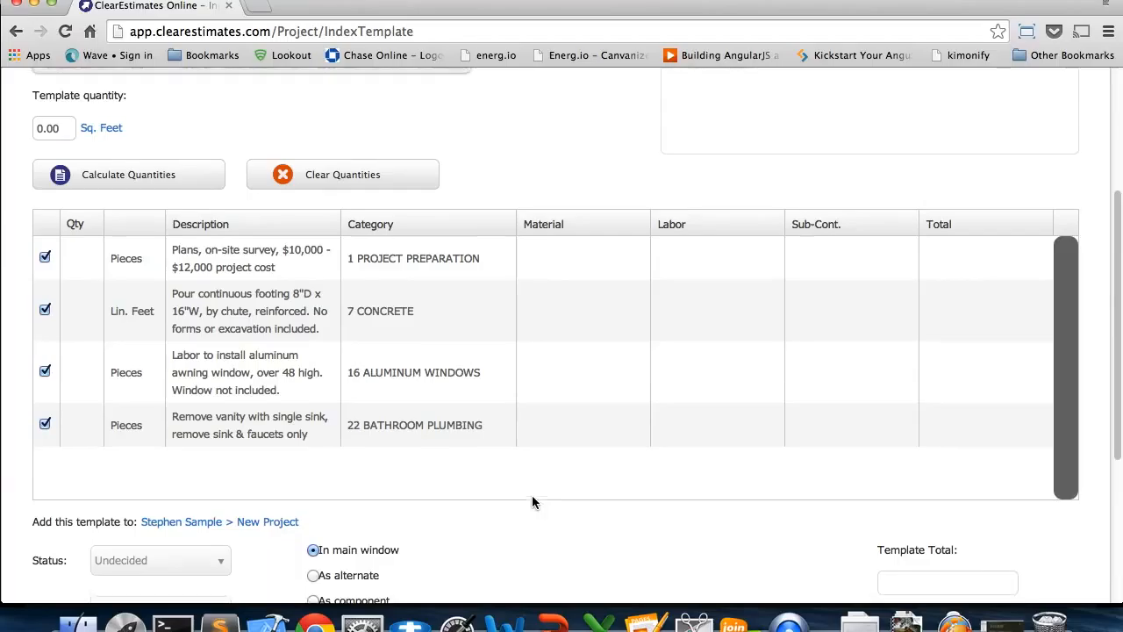
click(60, 129)
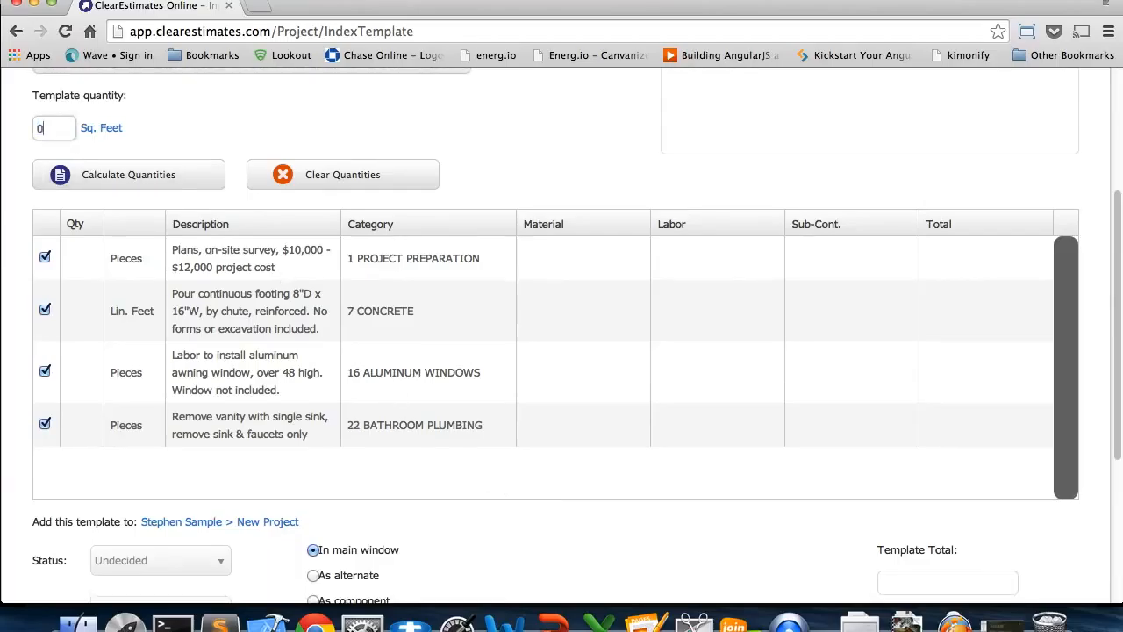
click(149, 175)
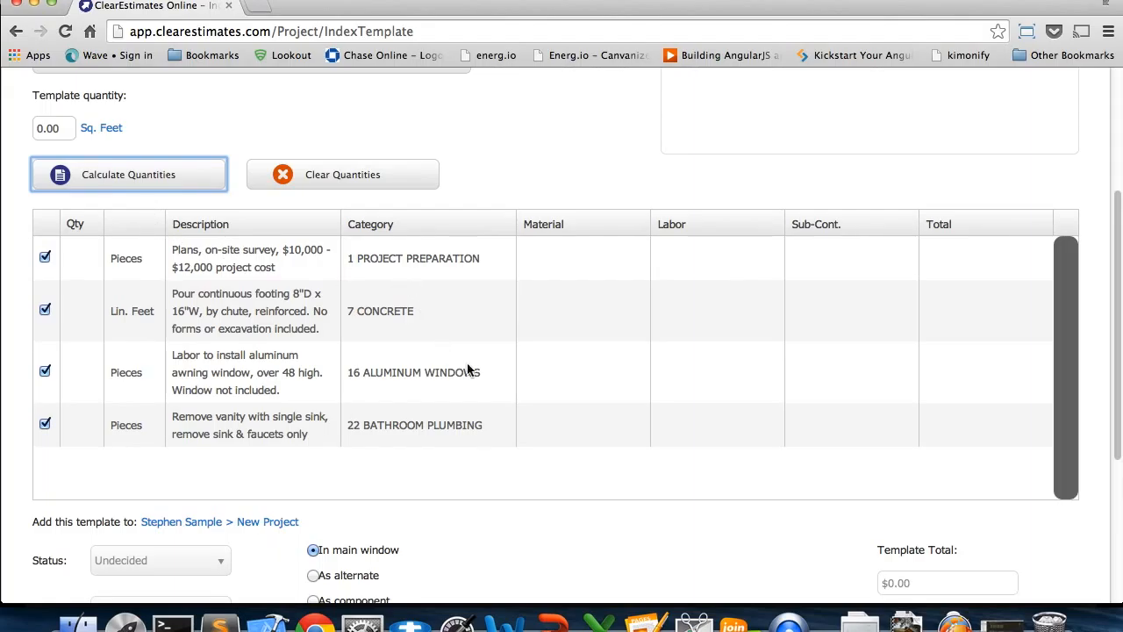
scroll(747, 526, down, 5)
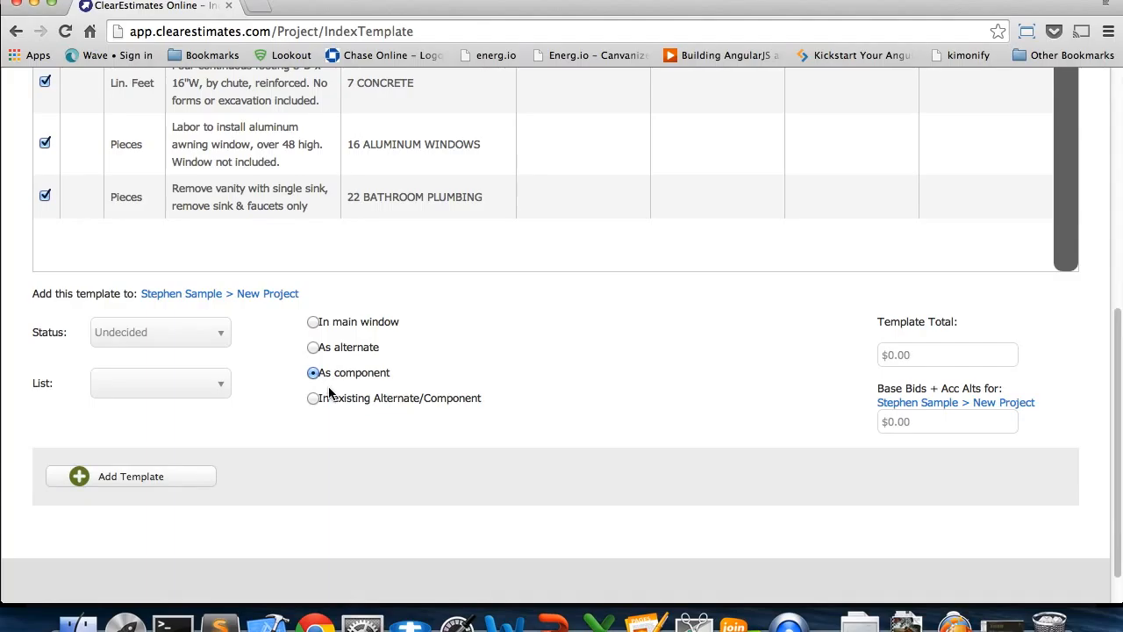
click(130, 476)
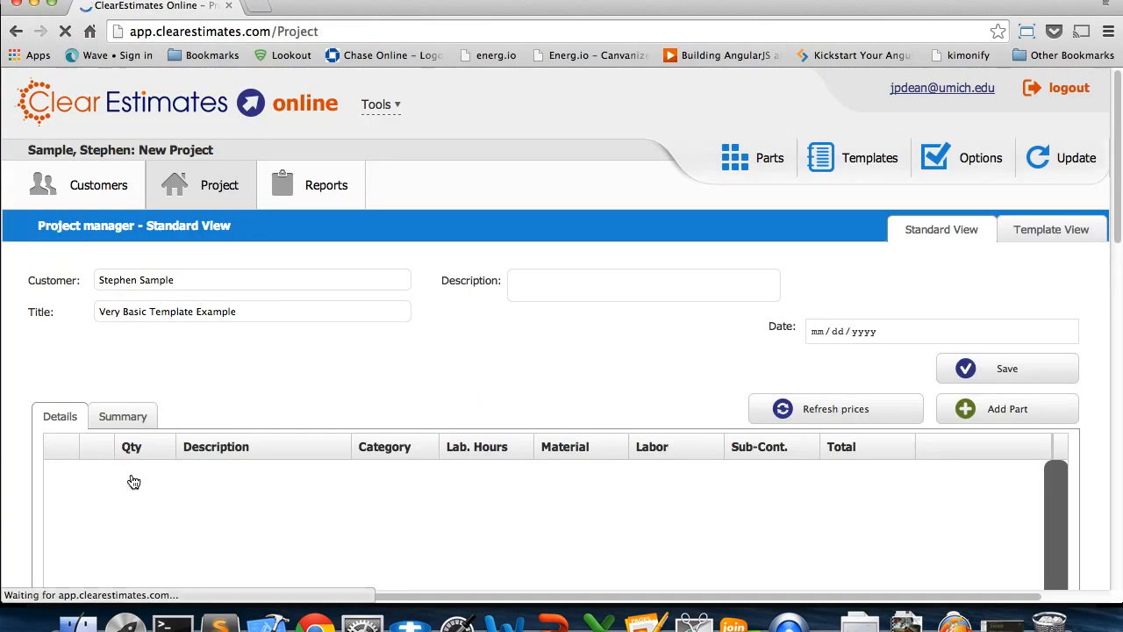
Set the quantity of the "Plans, on-site survey, $10,000 - $12,000 project cost" part to 1
scroll(1104, 365, down, 1)
scroll(1091, 386, down, 4)
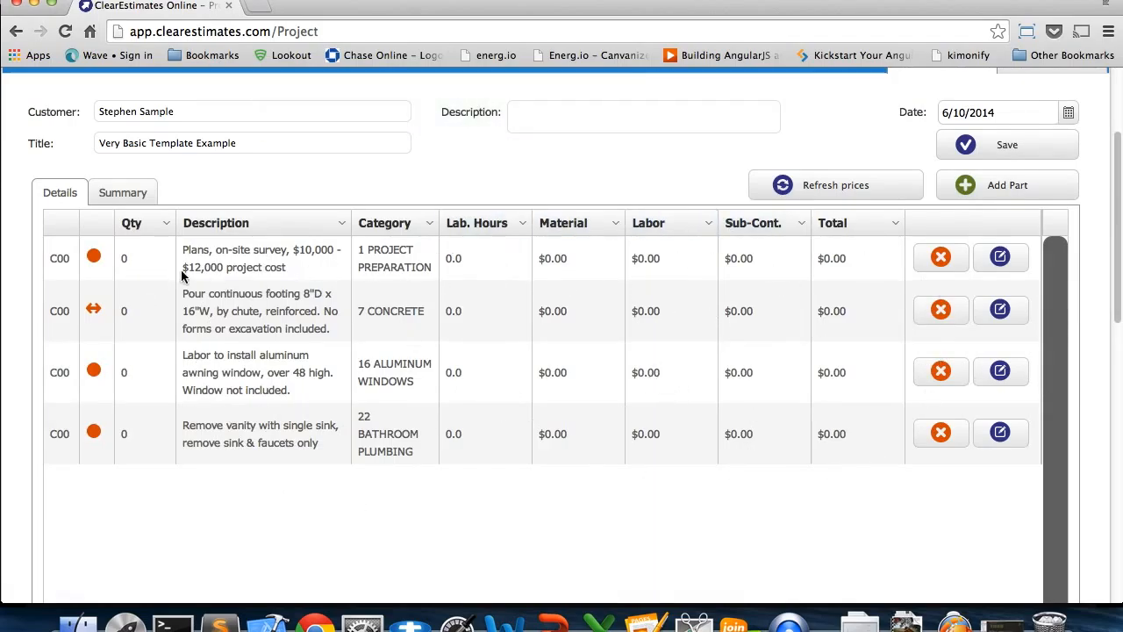
click(127, 259)
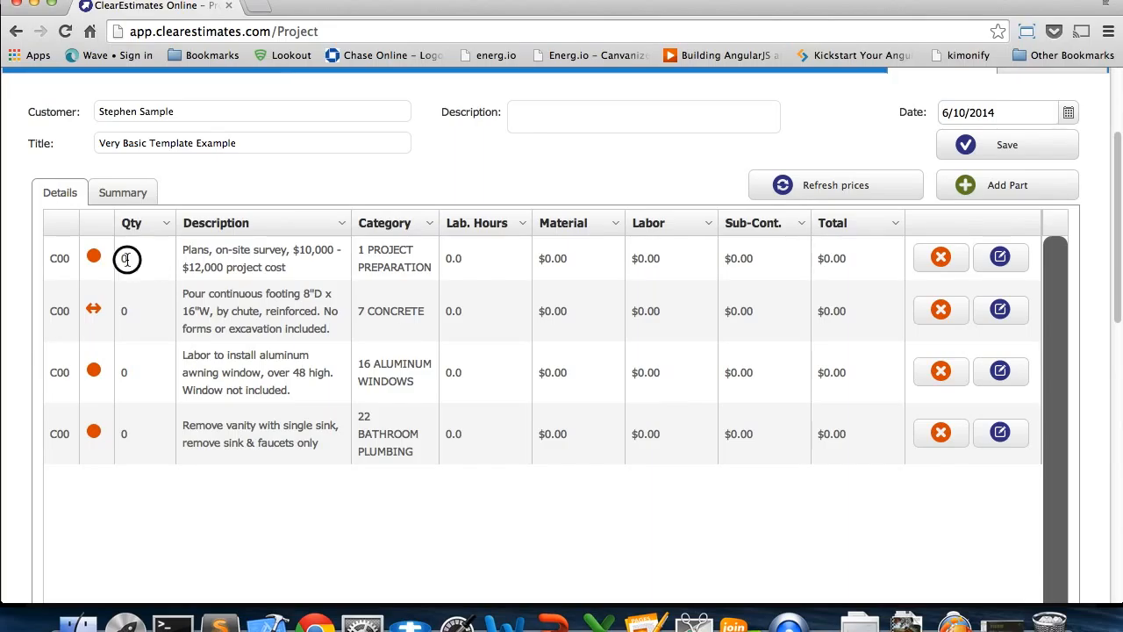
drag(139, 257, 119, 257)
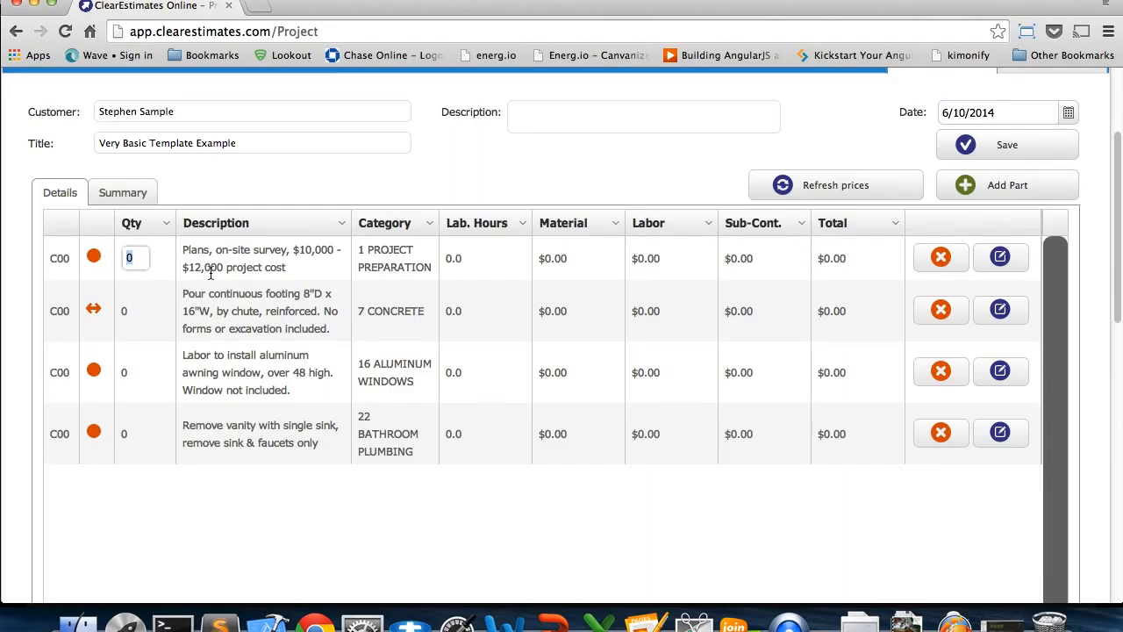
text(1)
key(Return)
Set the quantity of the 7 CONCRETE continuous footing part to 100
double_click(124, 310)
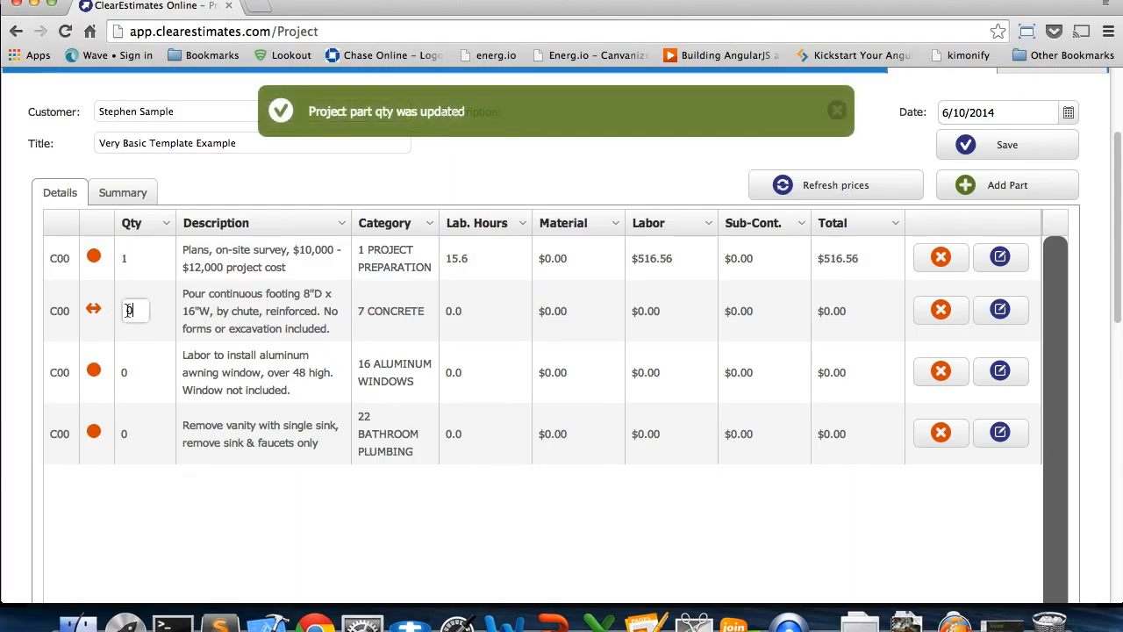
double_click(132, 309)
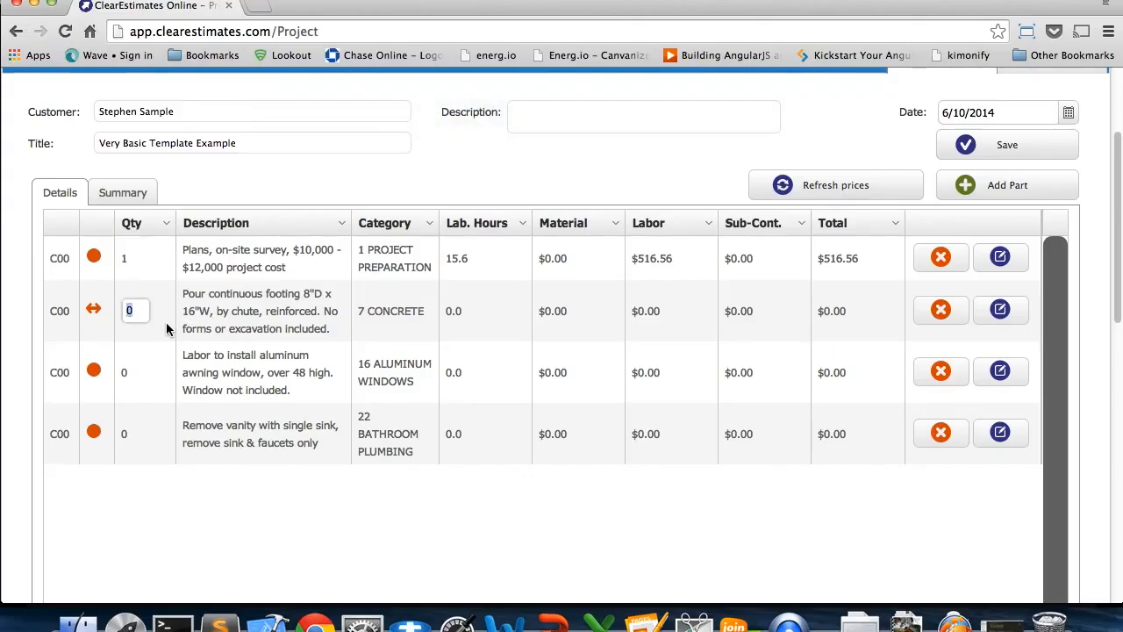
text(100)
Set the quantity of the 16 ALUMINUM WINDOWS awning window labor part to 10
click(130, 376)
click(130, 376)
click(131, 374)
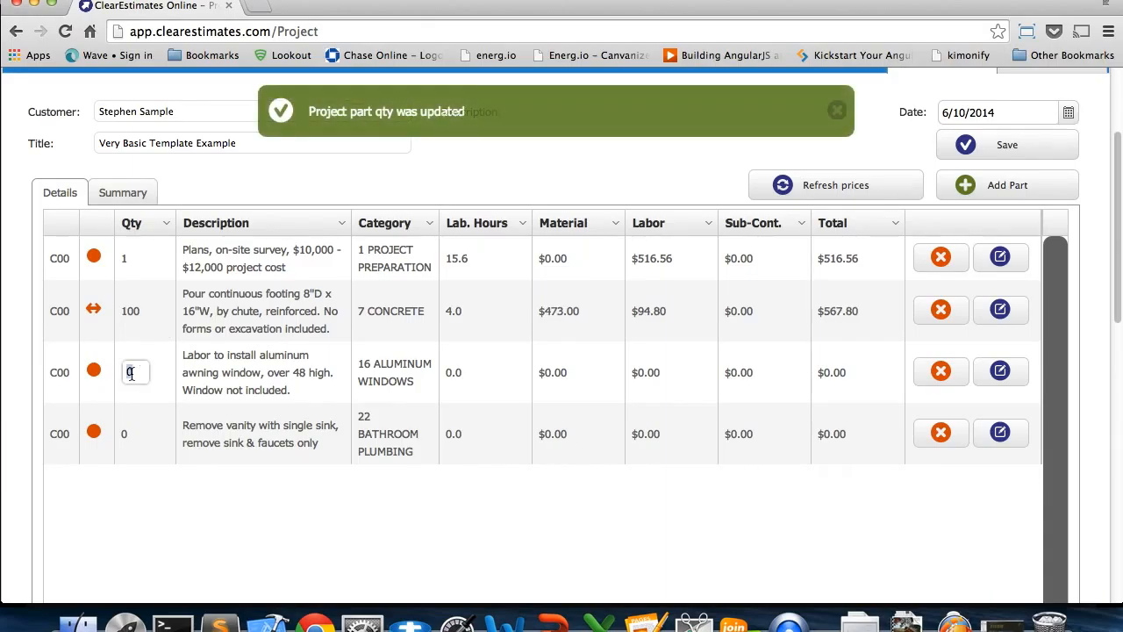
text(10)
Set the quantity of the 22 BATHROOM PLUMBING vanity removal part to 3
click(137, 426)
click(127, 433)
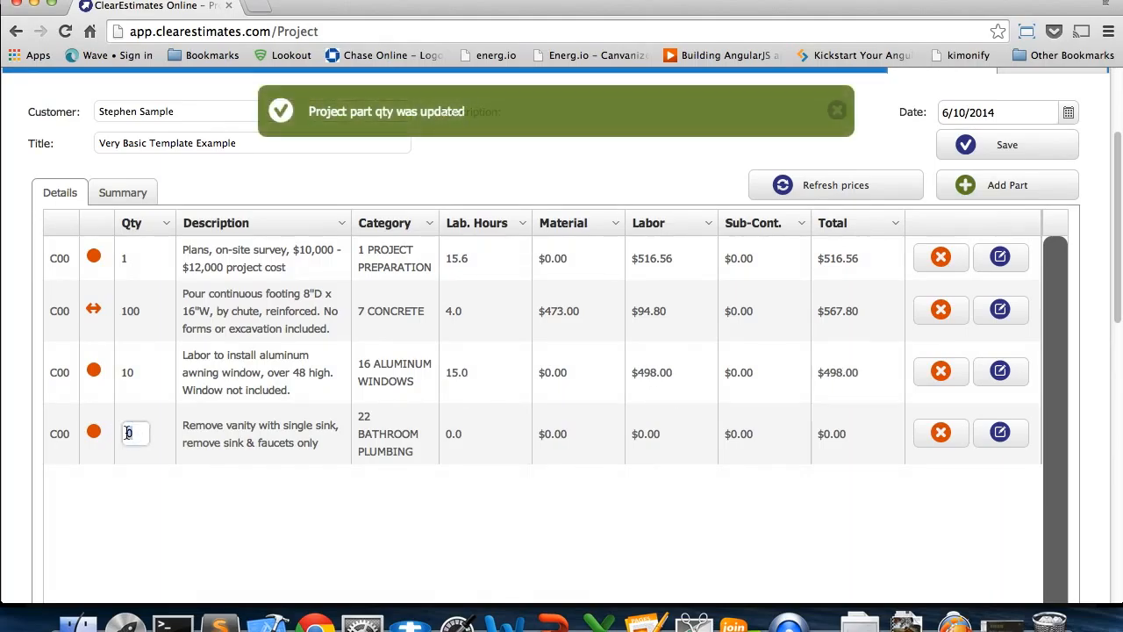
text(3)
click(174, 508)
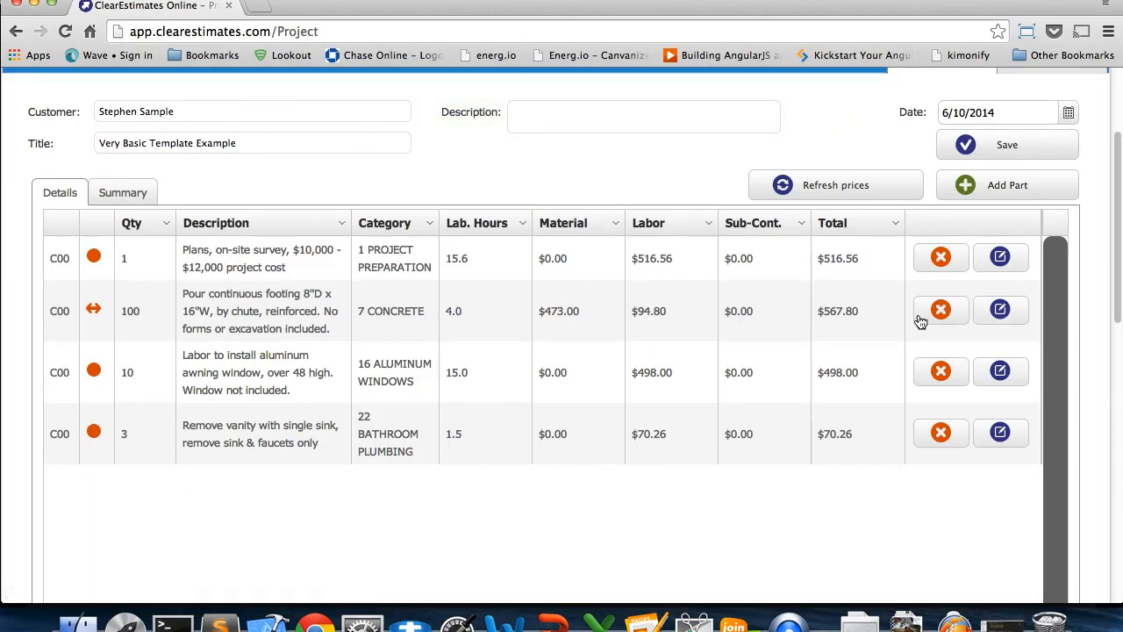
Review the project's parts list with its costs, and view the Add Part to Project dialog without adding a part
scroll(1092, 378, down, 1)
scroll(1092, 378, down, 5)
scroll(1088, 390, up, 5)
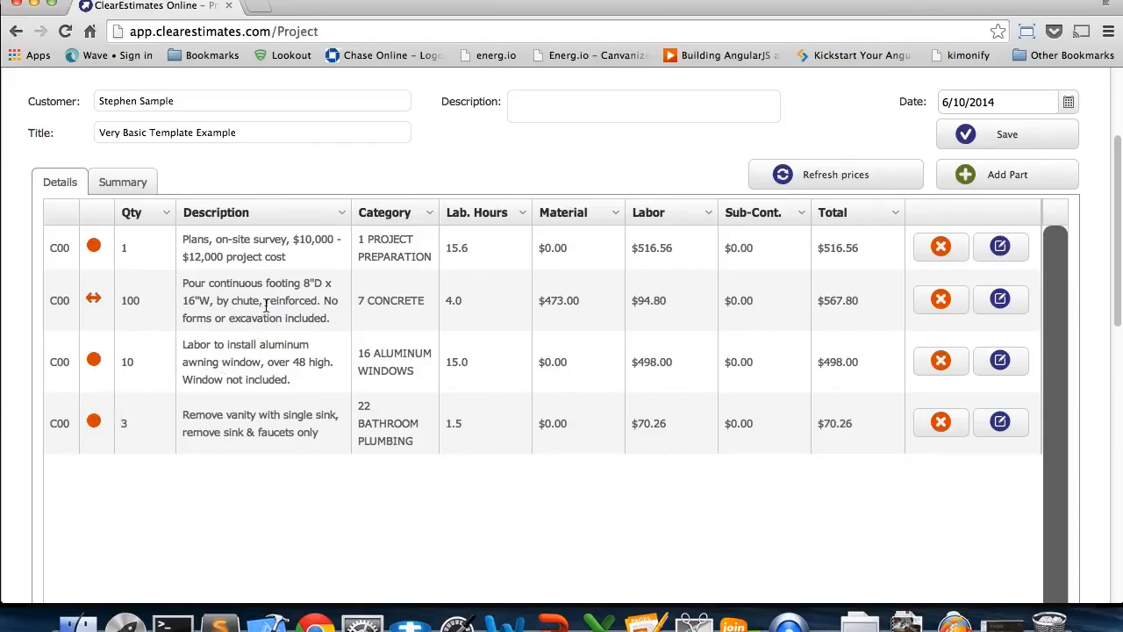
scroll(582, 211, up, 2)
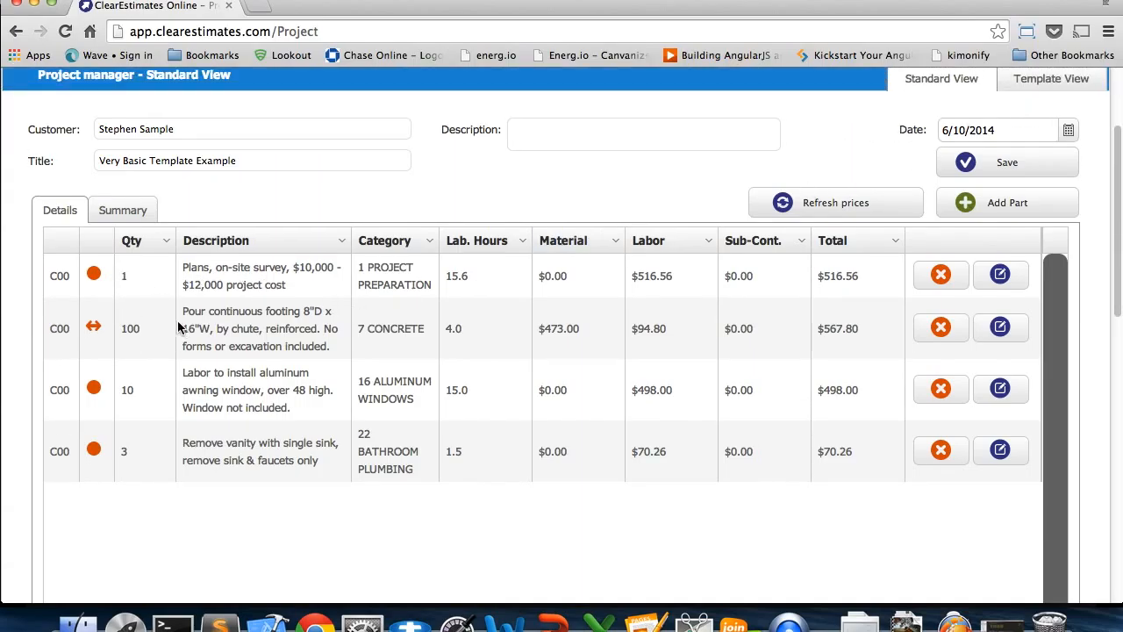
click(969, 211)
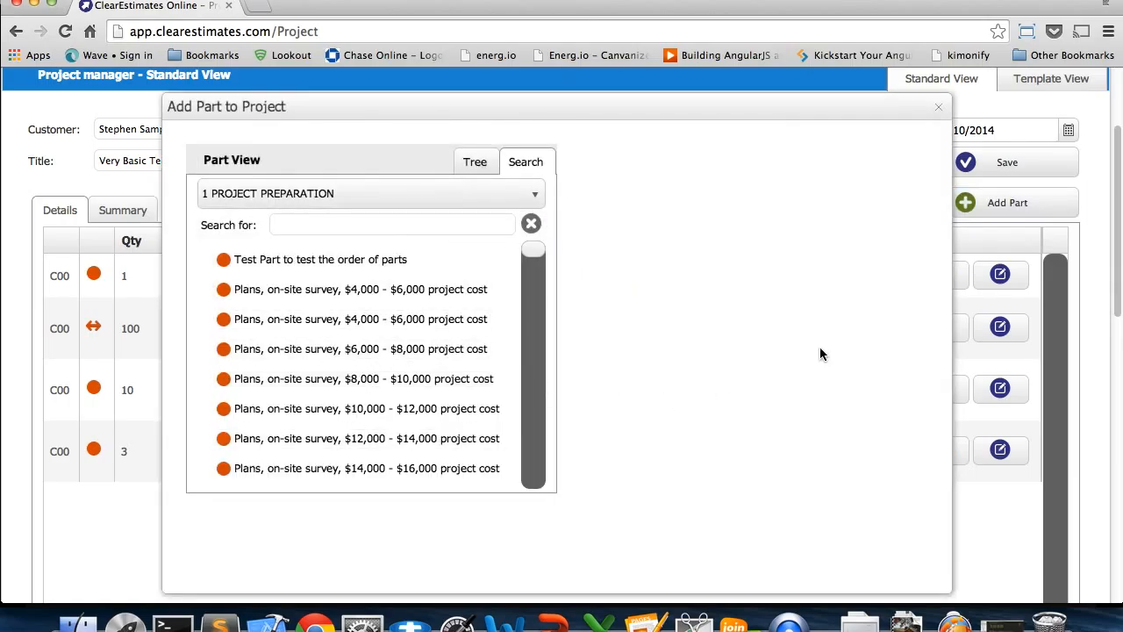
click(938, 106)
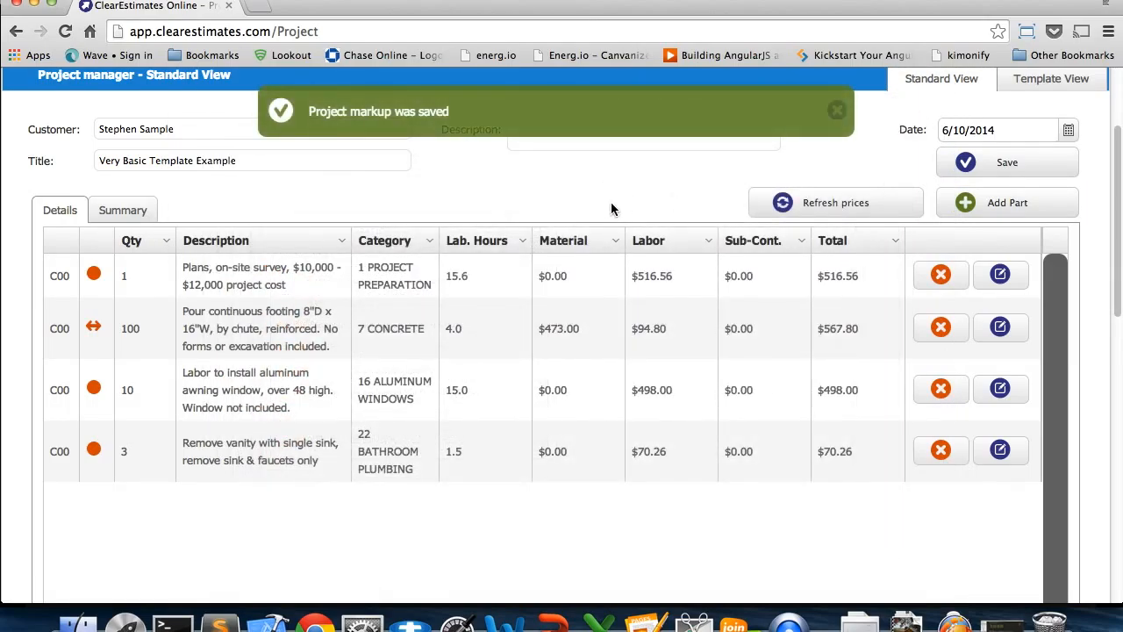
scroll(611, 209, down, 1)
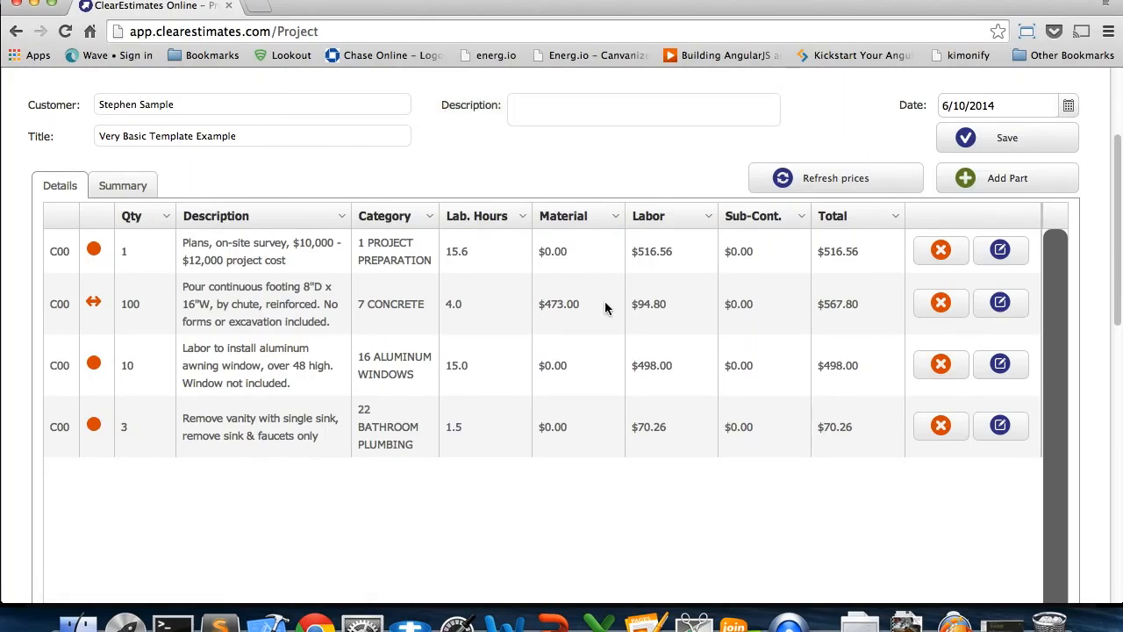
scroll(1108, 311, down, 2)
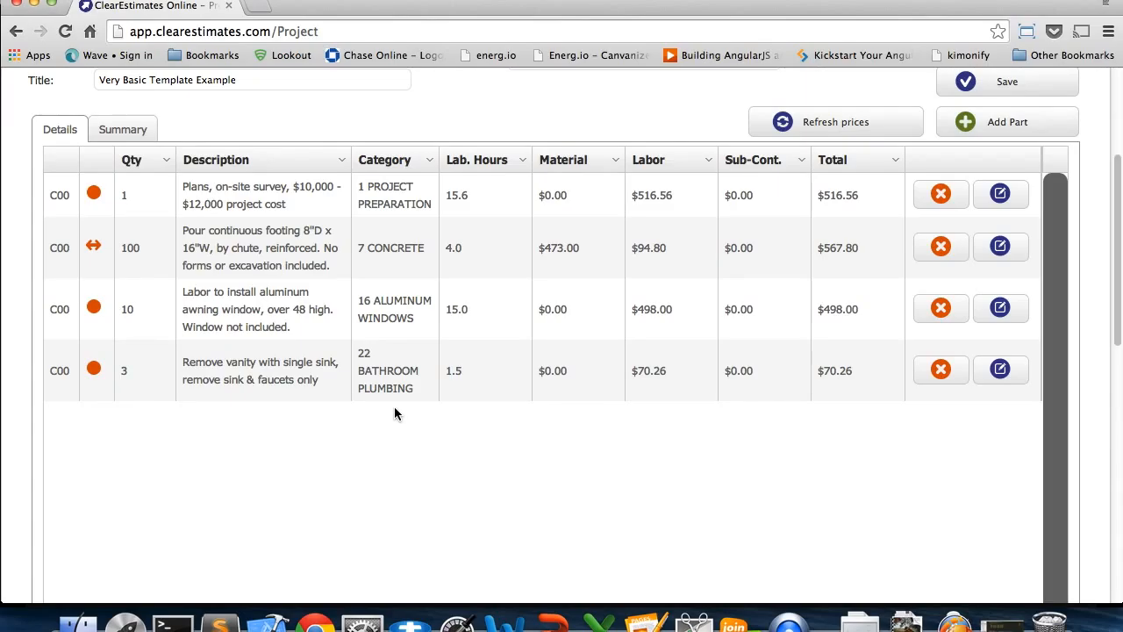
scroll(1120, 388, up, 5)
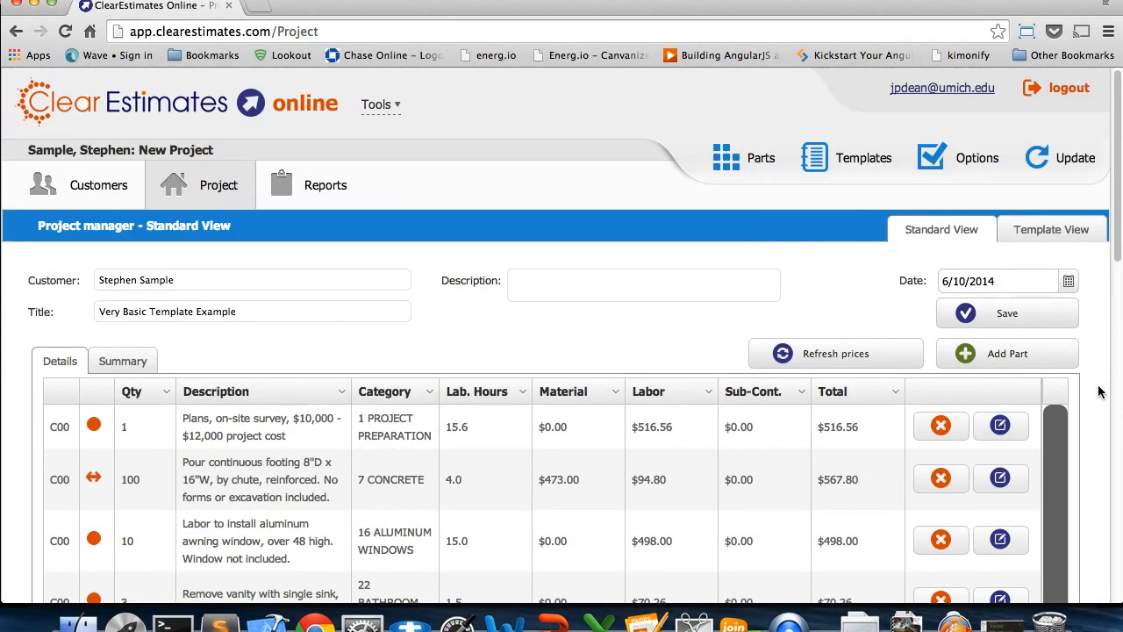
Switch the project to the template view and select the "Garage, Two Car, Frame & Siding, Traditional Slab" template
click(1051, 233)
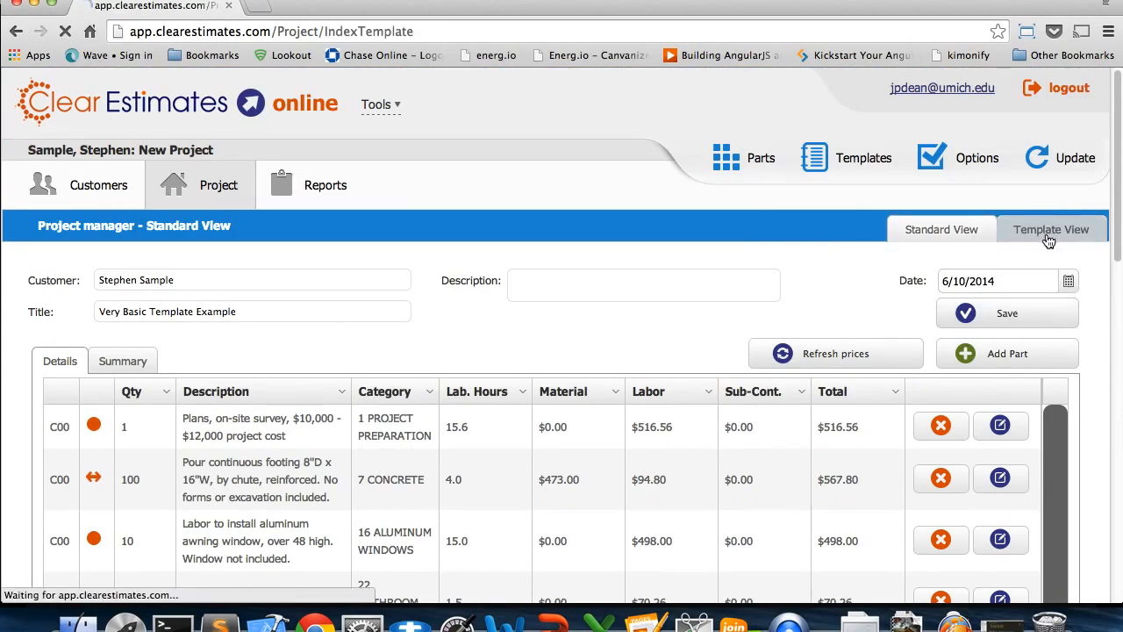
click(457, 298)
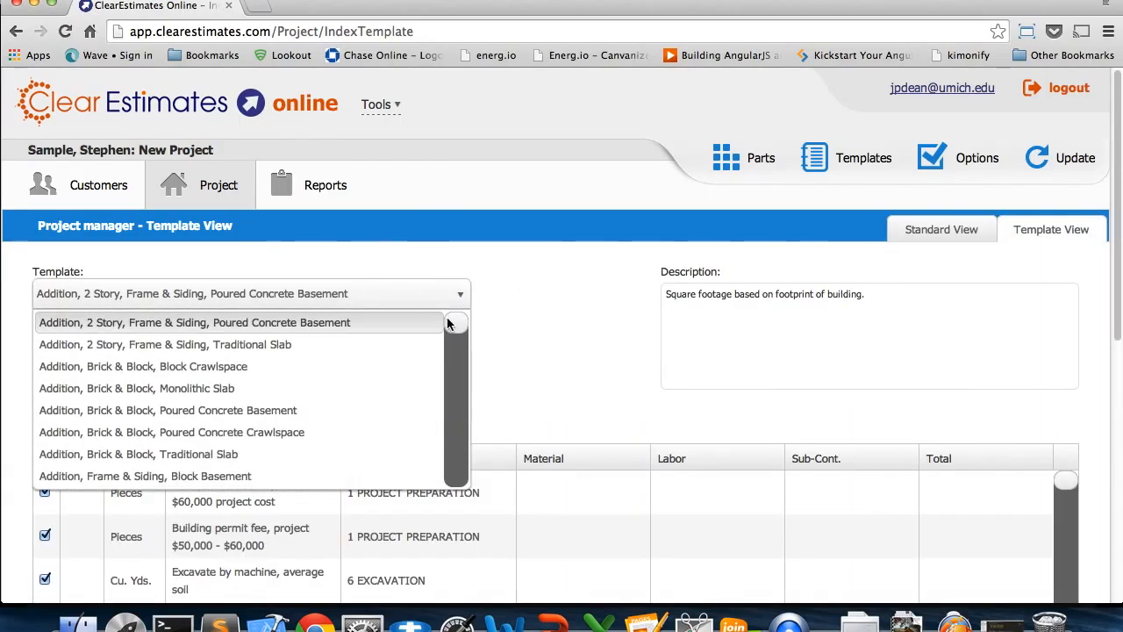
drag(454, 328, 347, 440)
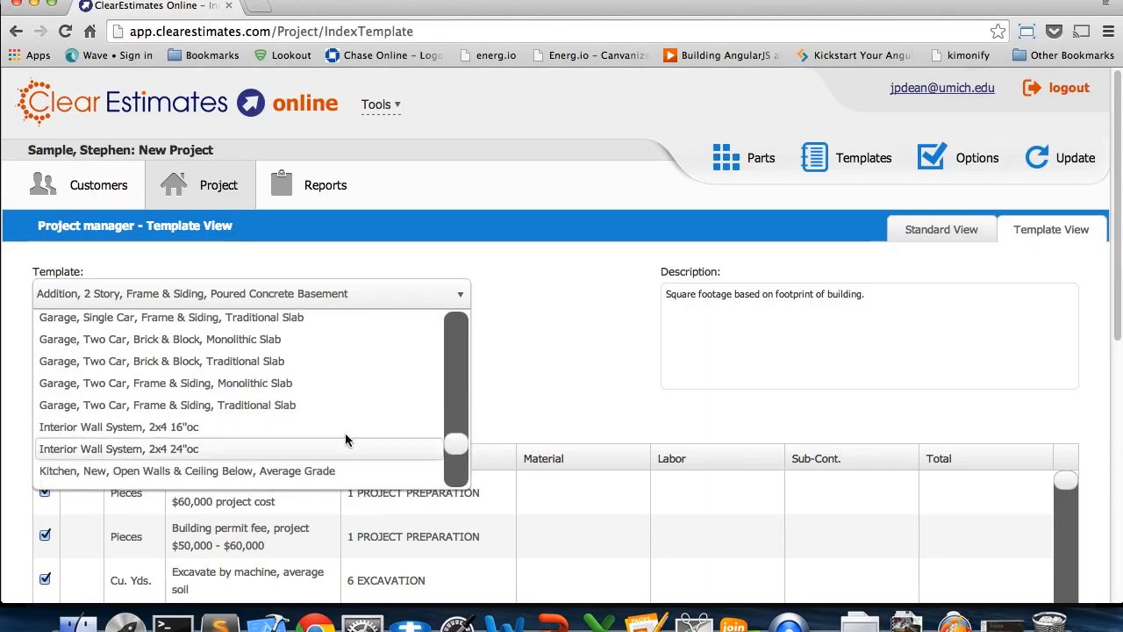
click(220, 410)
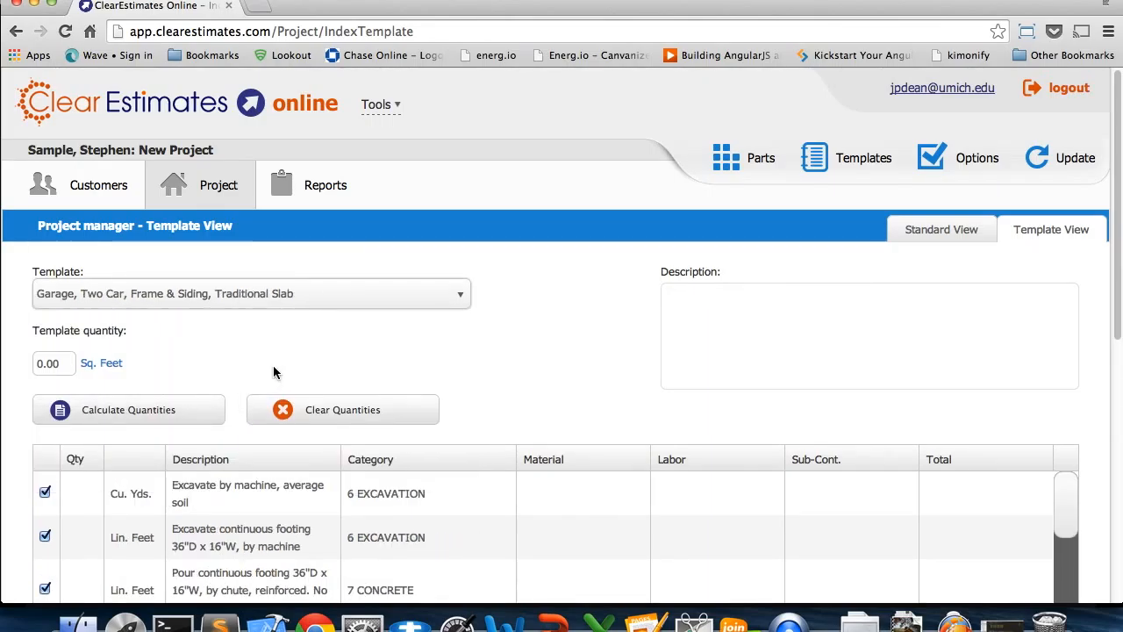
Look through the garage template's parts and add the template to the customer's project as a component
scroll(275, 370, down, 3)
scroll(275, 370, down, 3)
scroll(1052, 267, down, 3)
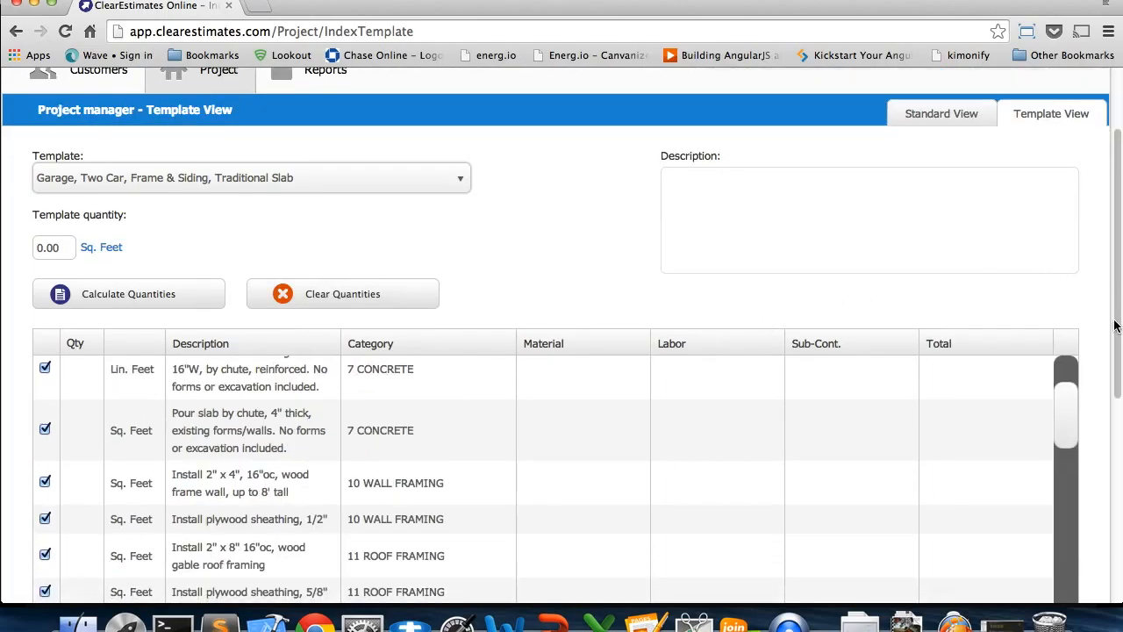
scroll(427, 403, down, 5)
scroll(427, 403, down, 3)
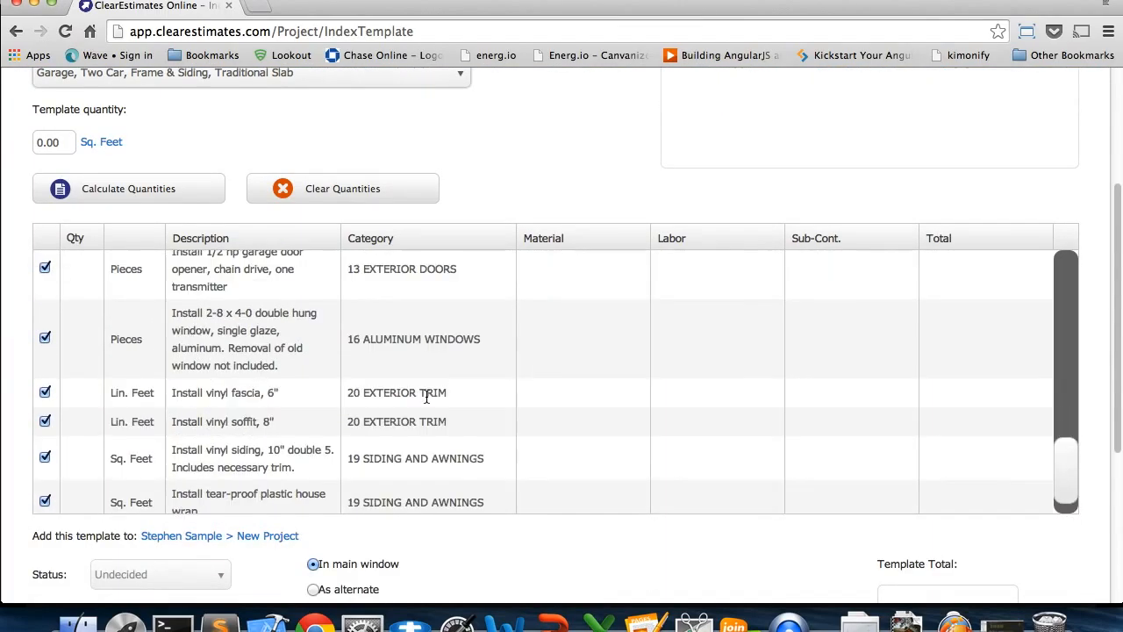
scroll(424, 395, up, 10)
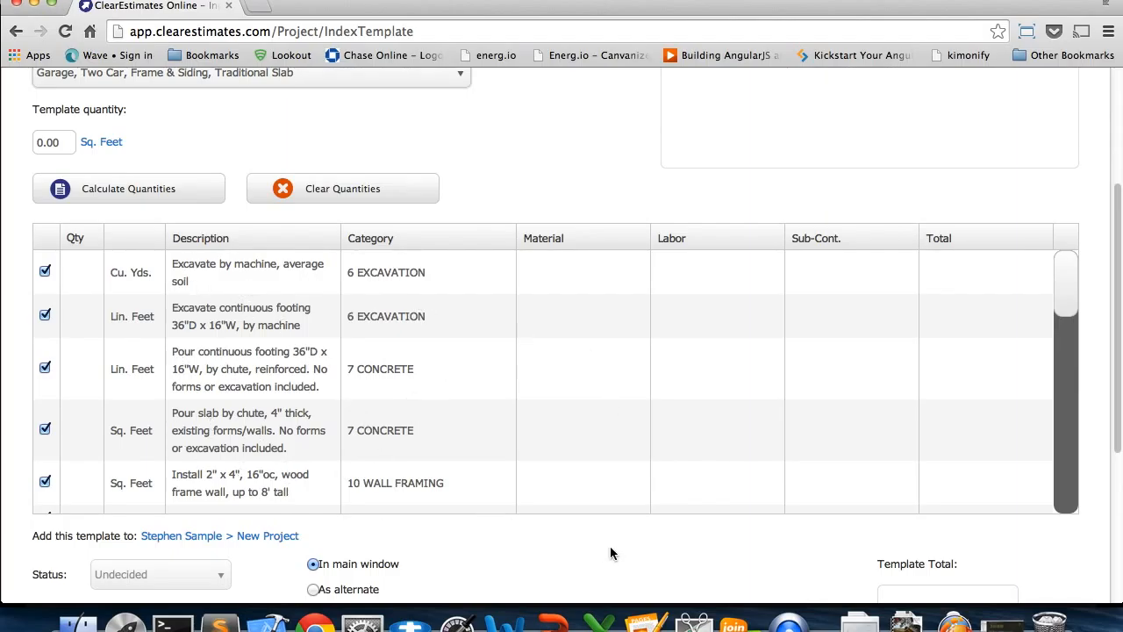
scroll(614, 570, down, 5)
click(313, 422)
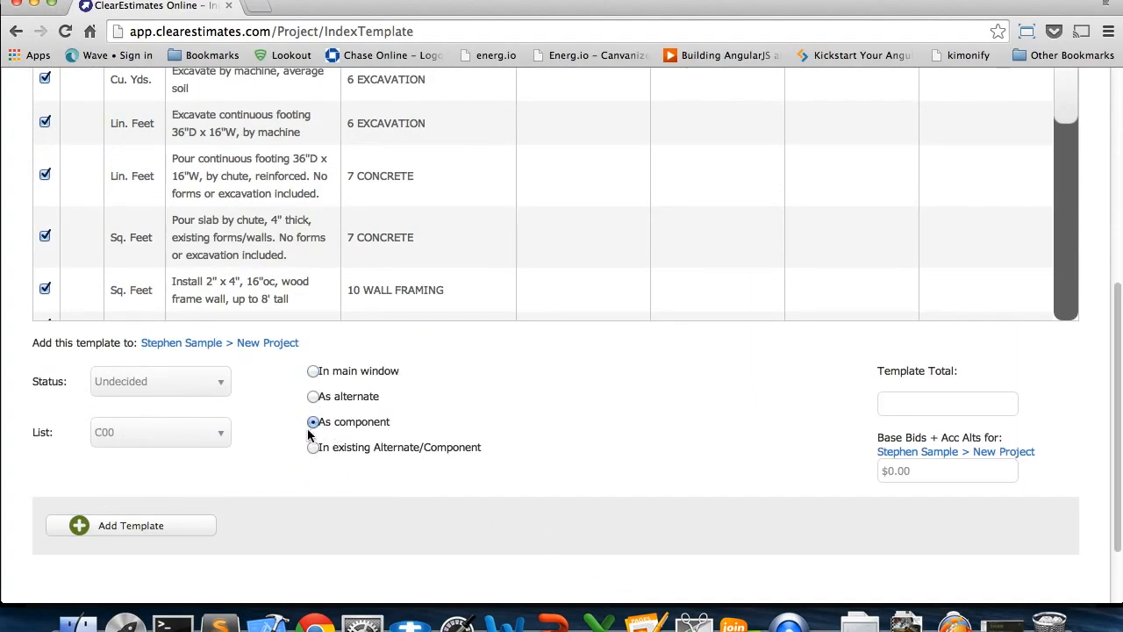
click(150, 530)
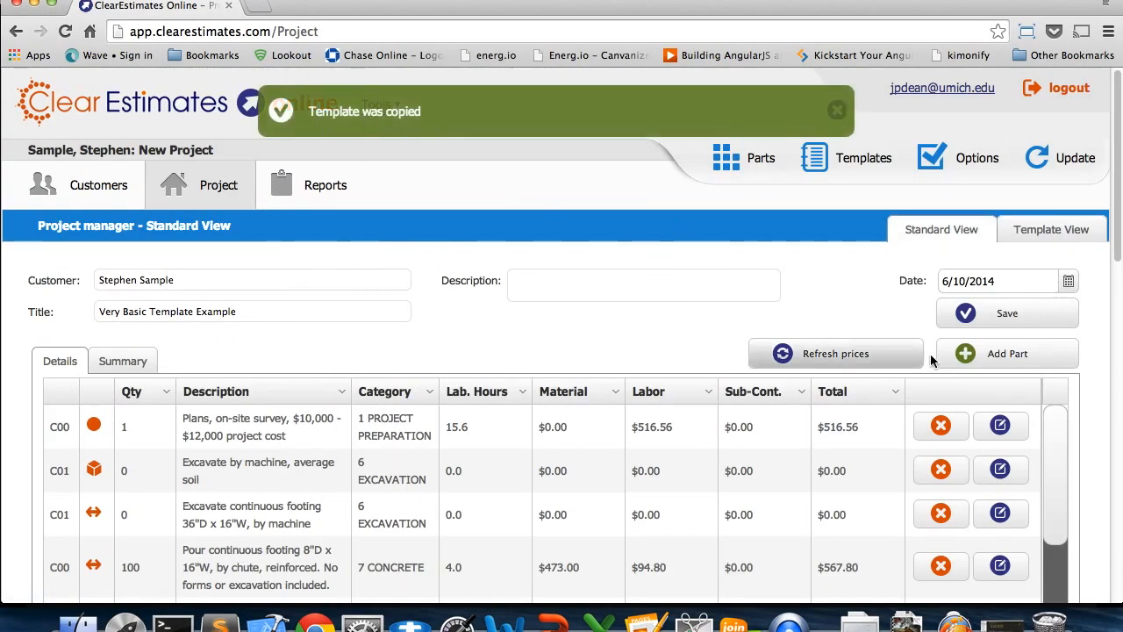
Open the garage component C01 from the project's alternate and component list for editing
scroll(1094, 449, down, 5)
scroll(1094, 449, down, 7)
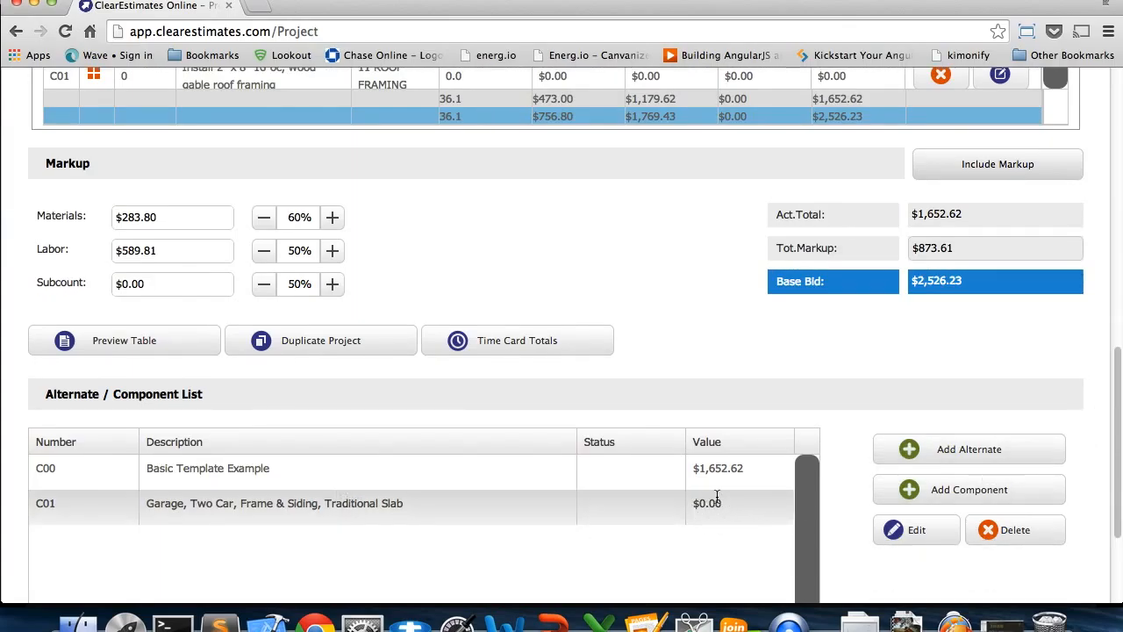
click(917, 537)
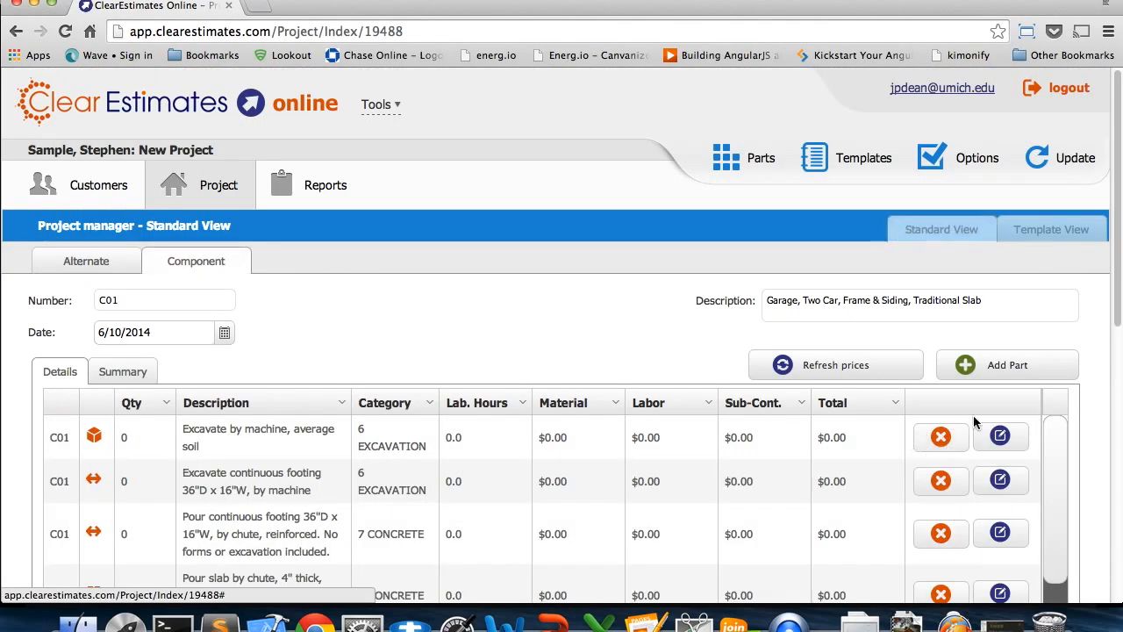
Set the quantity of the garage component's "Excavate by machine, average soil" part to 1000
scroll(1035, 395, down, 5)
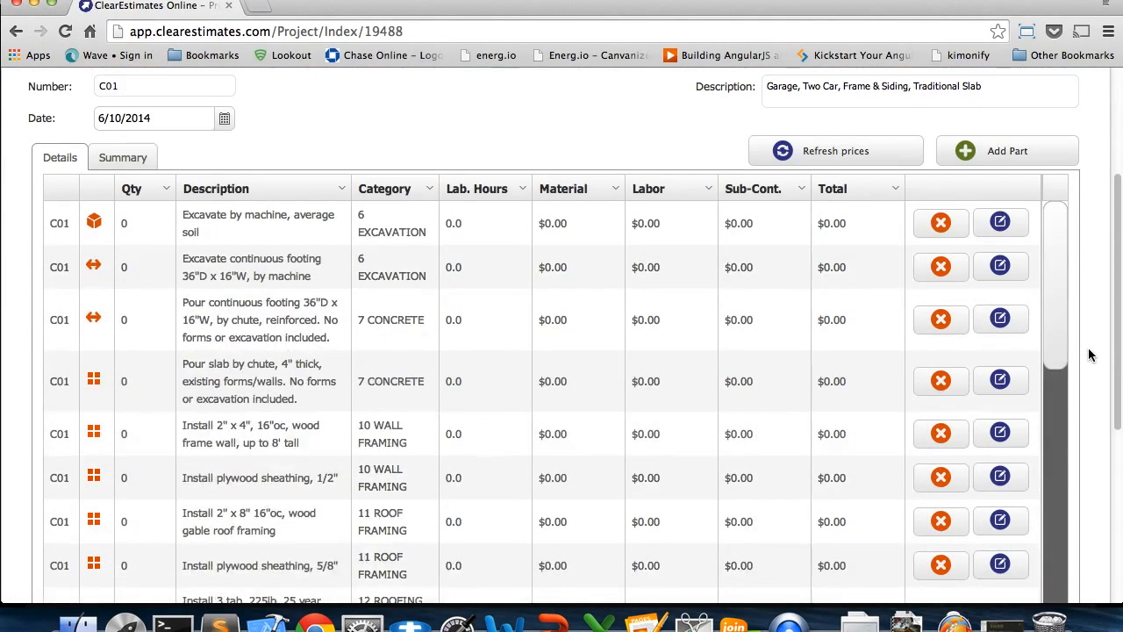
scroll(1091, 355, down, 1)
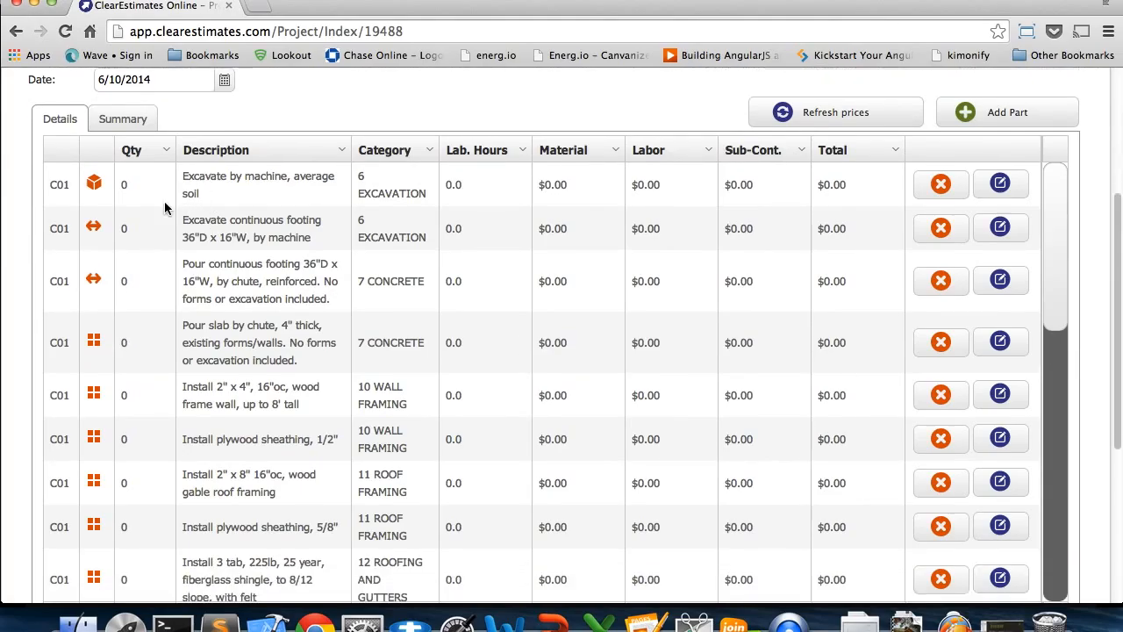
click(130, 185)
double_click(136, 186)
text(1000)
click(138, 233)
click(127, 229)
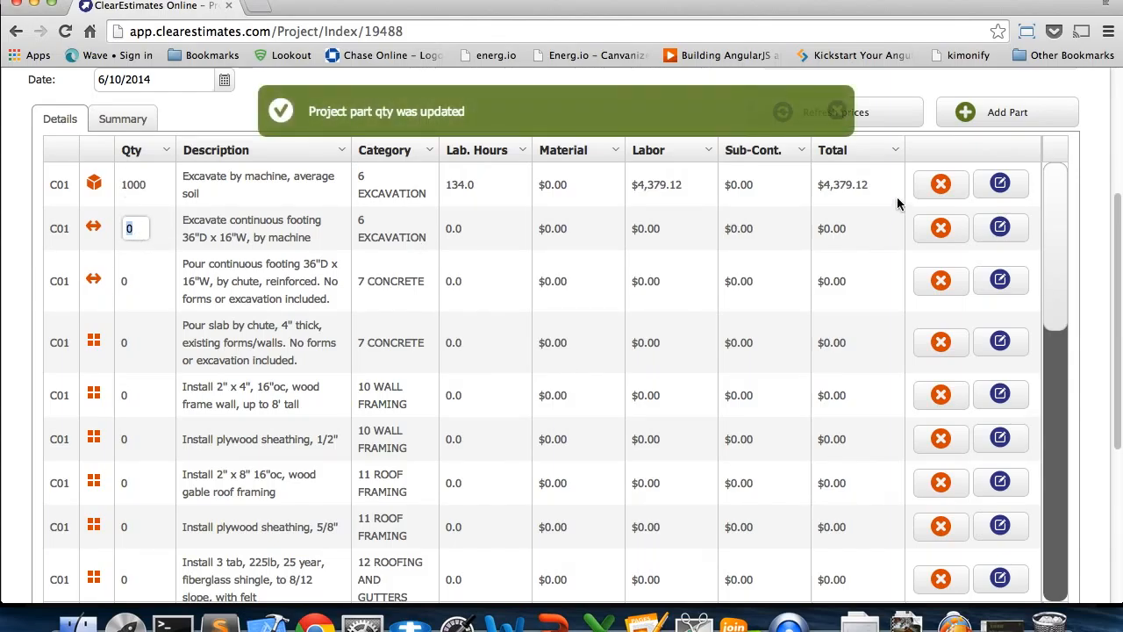
View the cost formula and text settings of the "Excavate continuous footing 36"D x 16"W, by machine" part, and close them without changes
click(1001, 229)
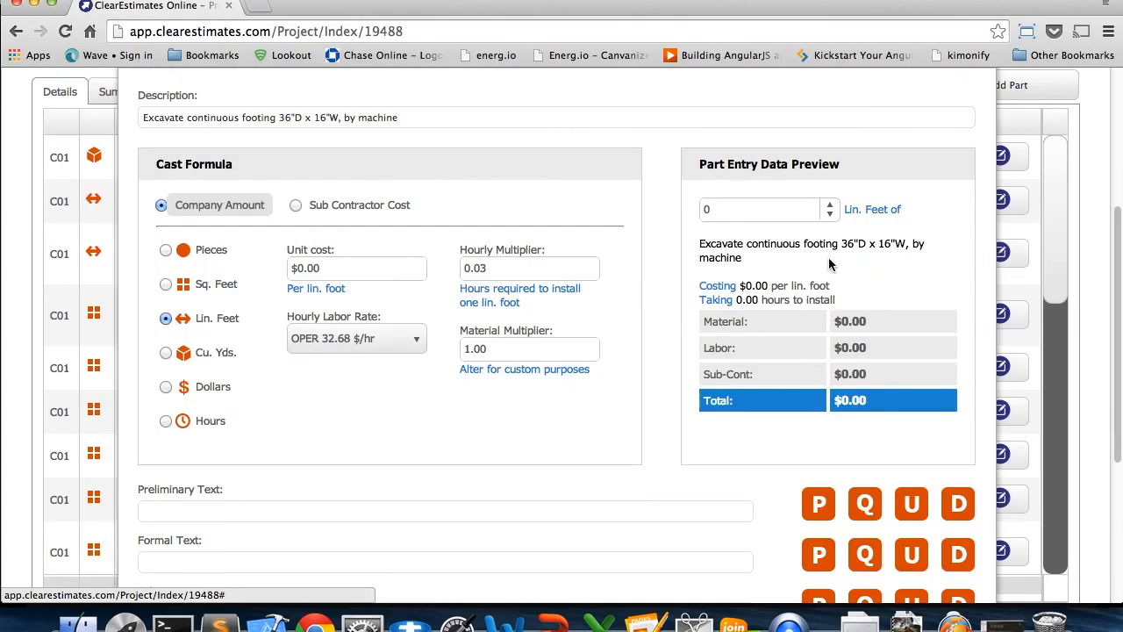
scroll(725, 427, down, 10)
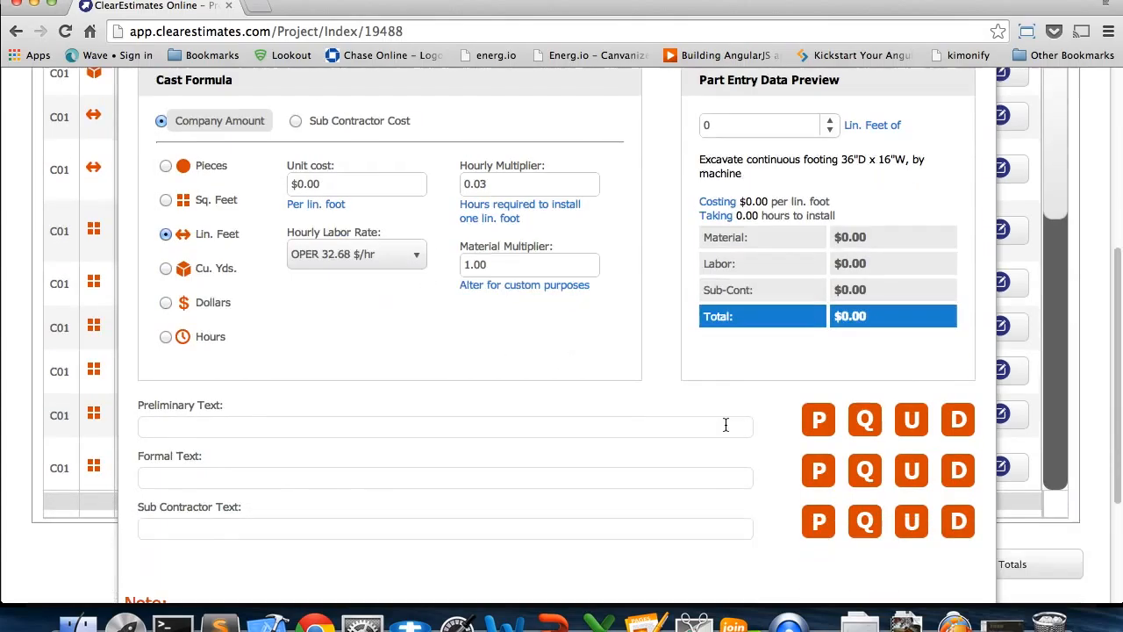
click(556, 505)
scroll(1035, 460, up, 10)
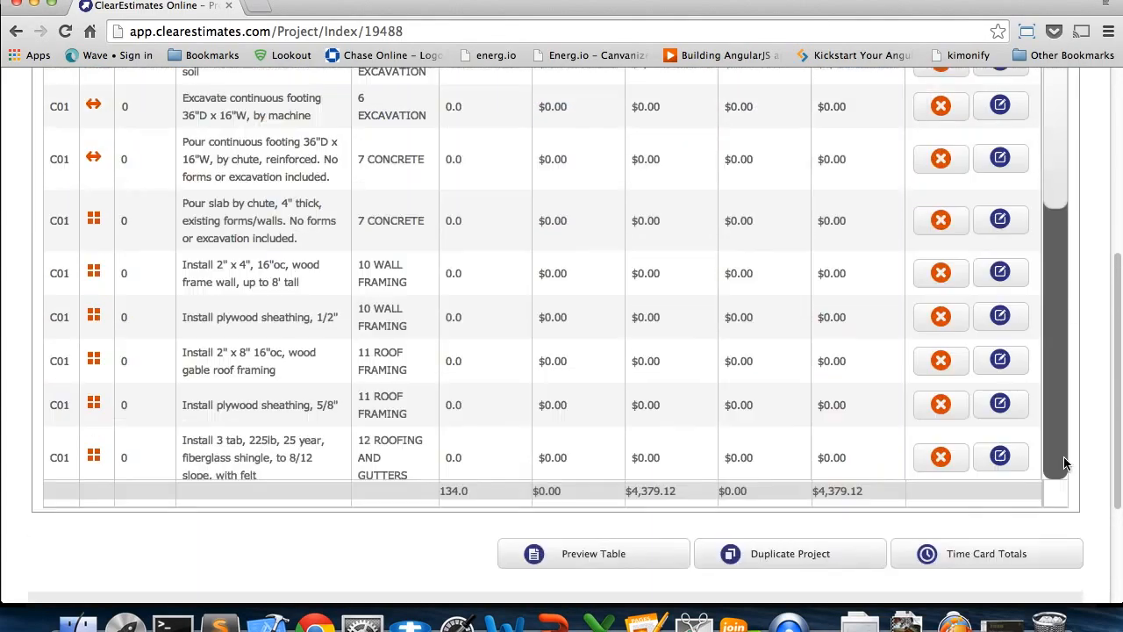
Leave the garage component and return to the main project
scroll(1100, 446, up, 2)
scroll(1100, 446, down, 10)
click(202, 521)
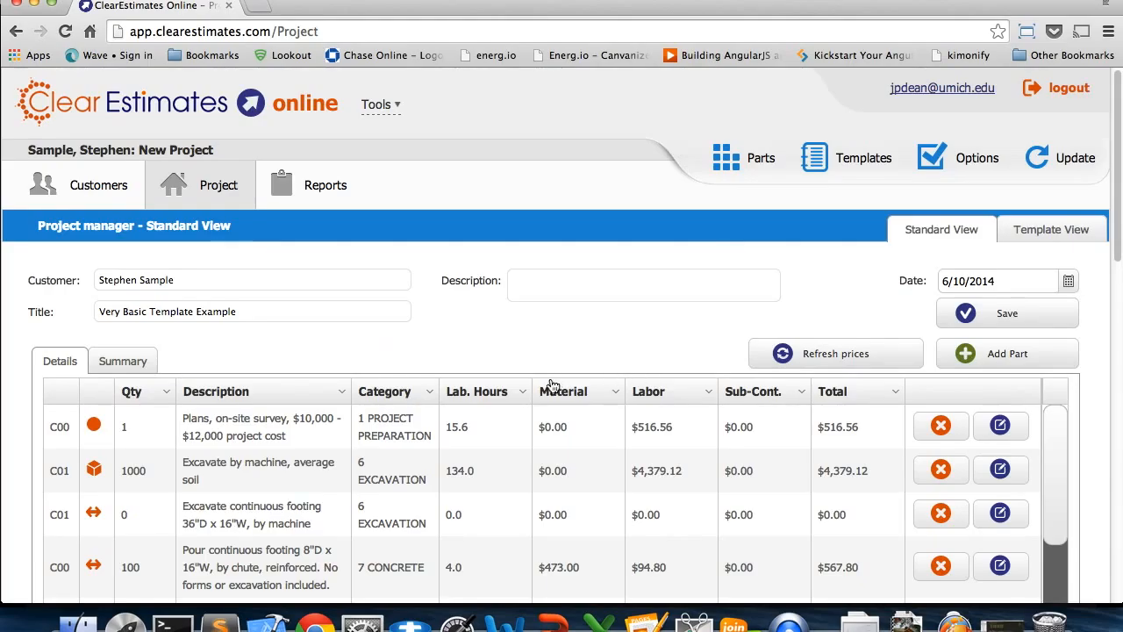
Review the project's combined C00 and C01 parts list and markup totals, and switch to the slide presentation
scroll(1097, 415, down, 1)
scroll(1097, 415, down, 10)
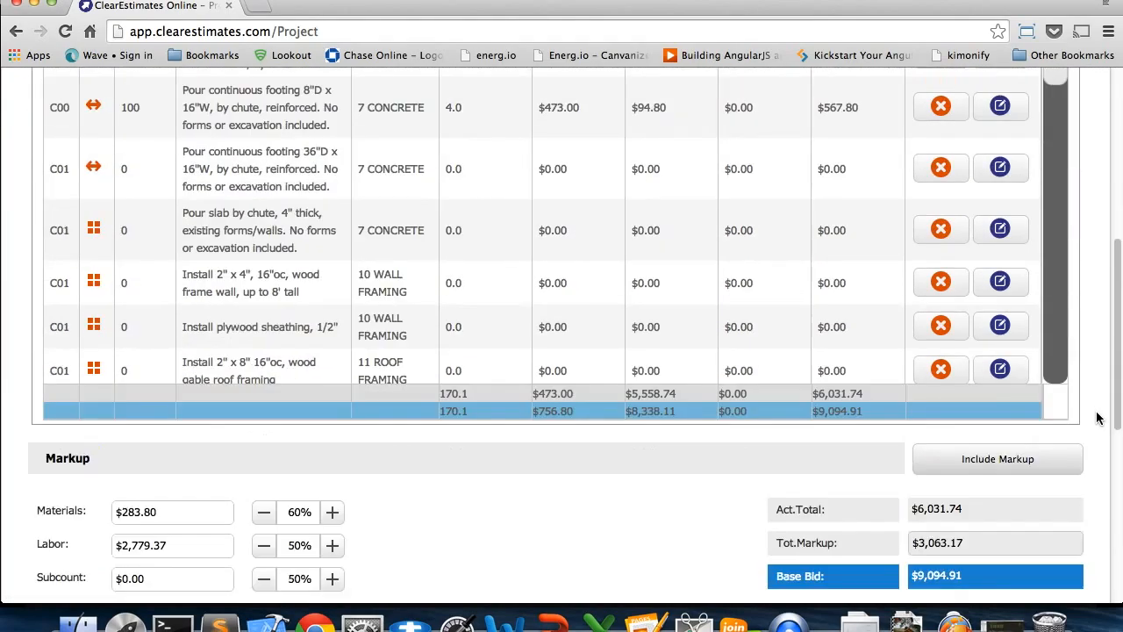
scroll(1096, 417, up, 2)
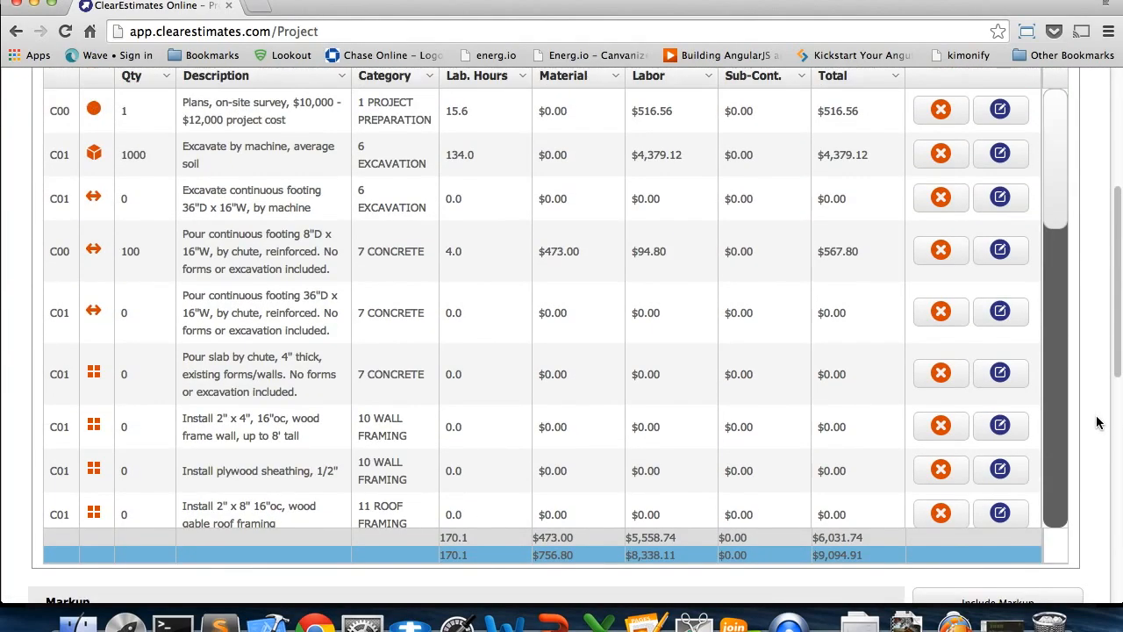
scroll(1097, 422, up, 3)
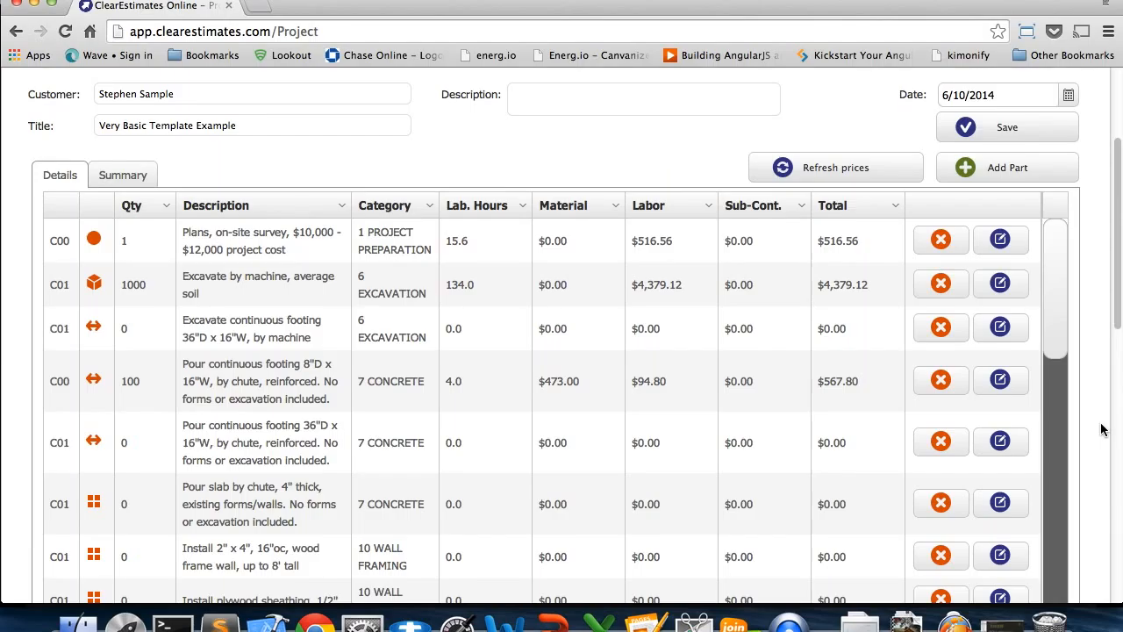
scroll(1102, 429, up, 1)
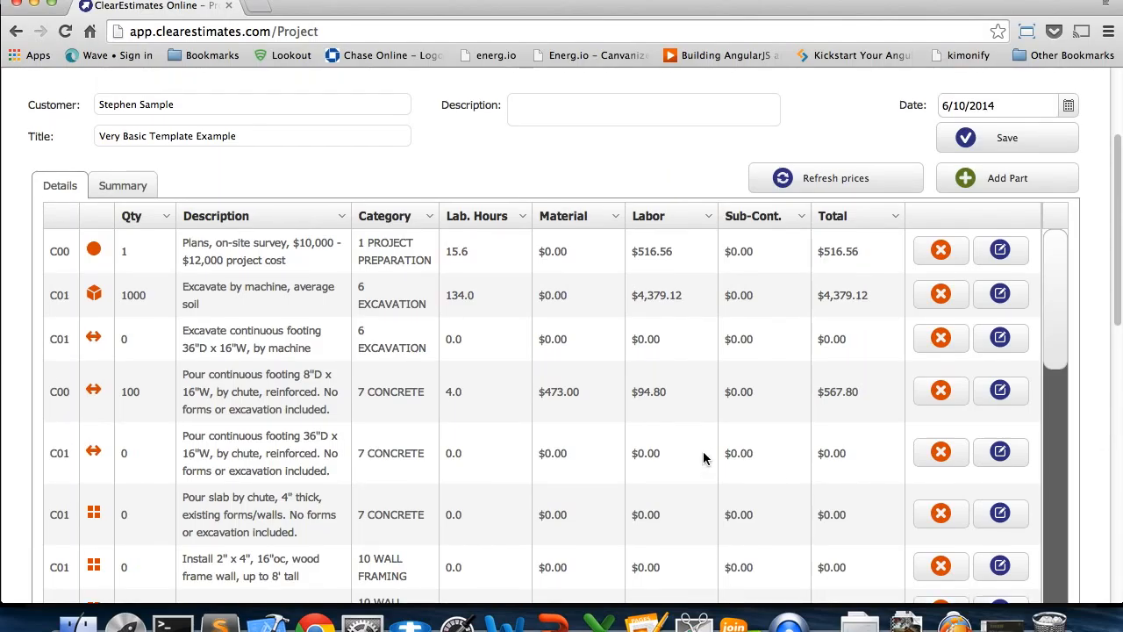
click(553, 623)
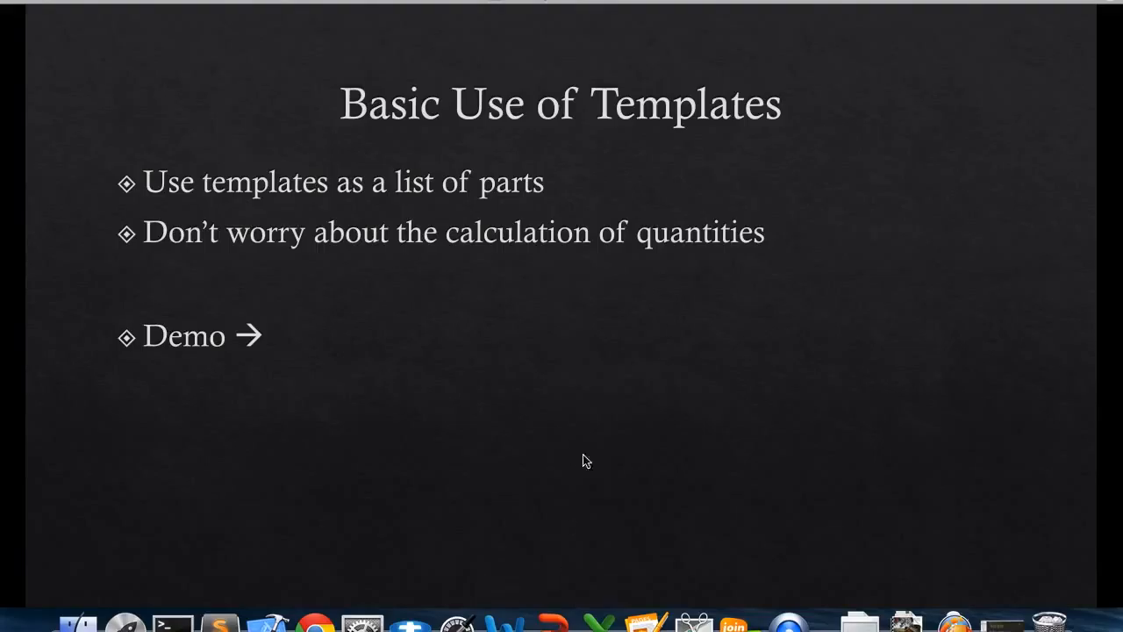
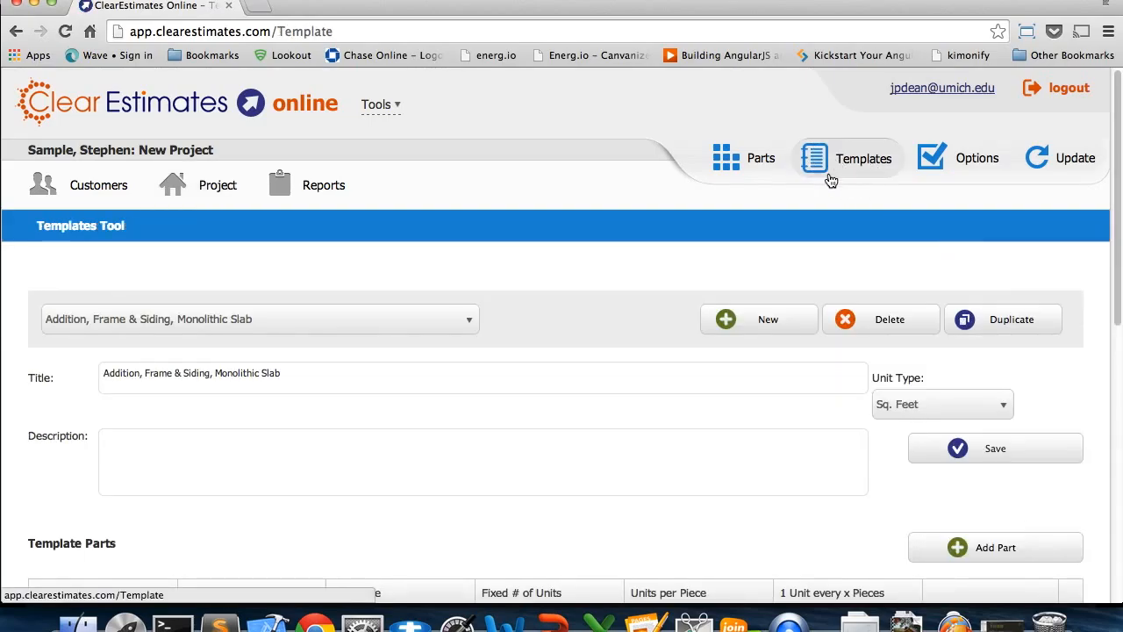
Create a new template titled "Basic Bathroom Example" with the unit type Sq. Feet, and save it
click(760, 334)
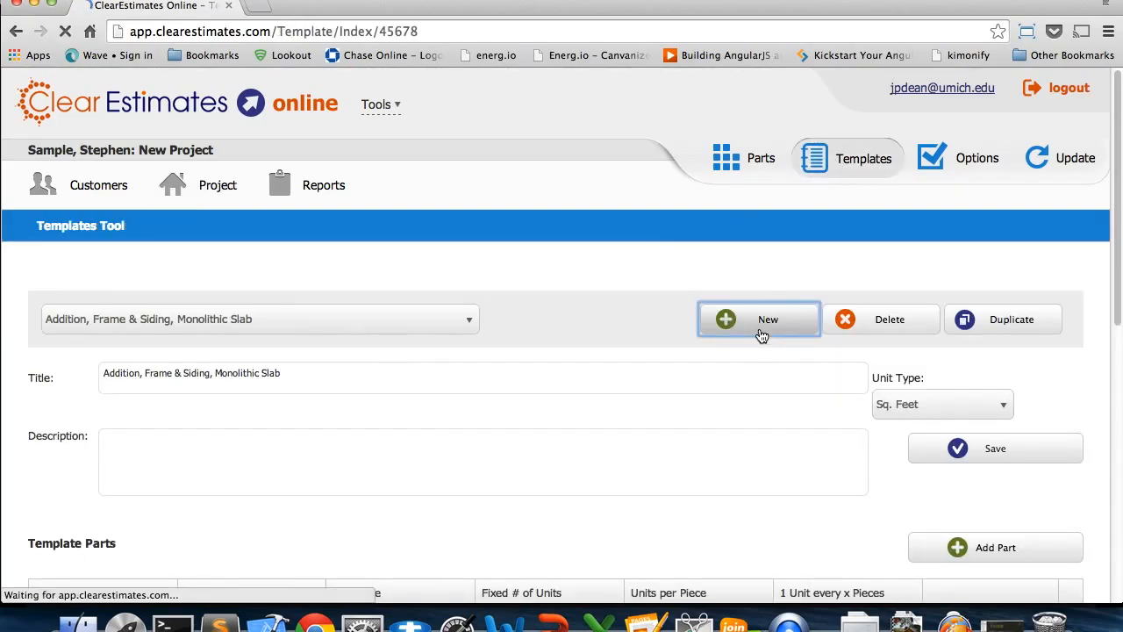
triple_click(244, 376)
text(Basic Bath)
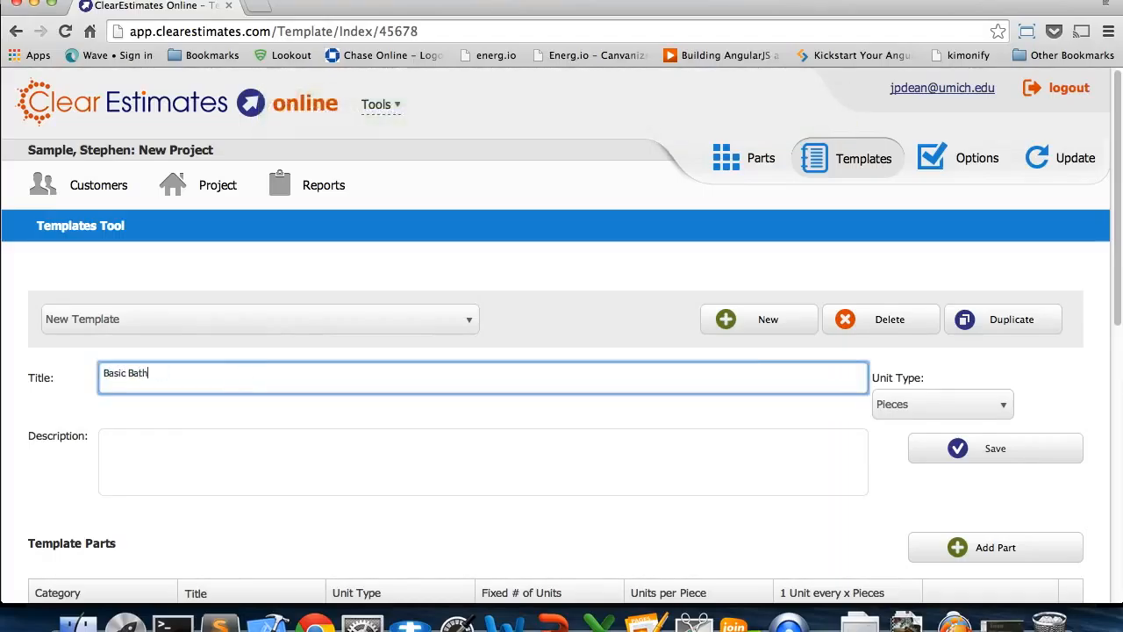
text(room Example)
click(927, 408)
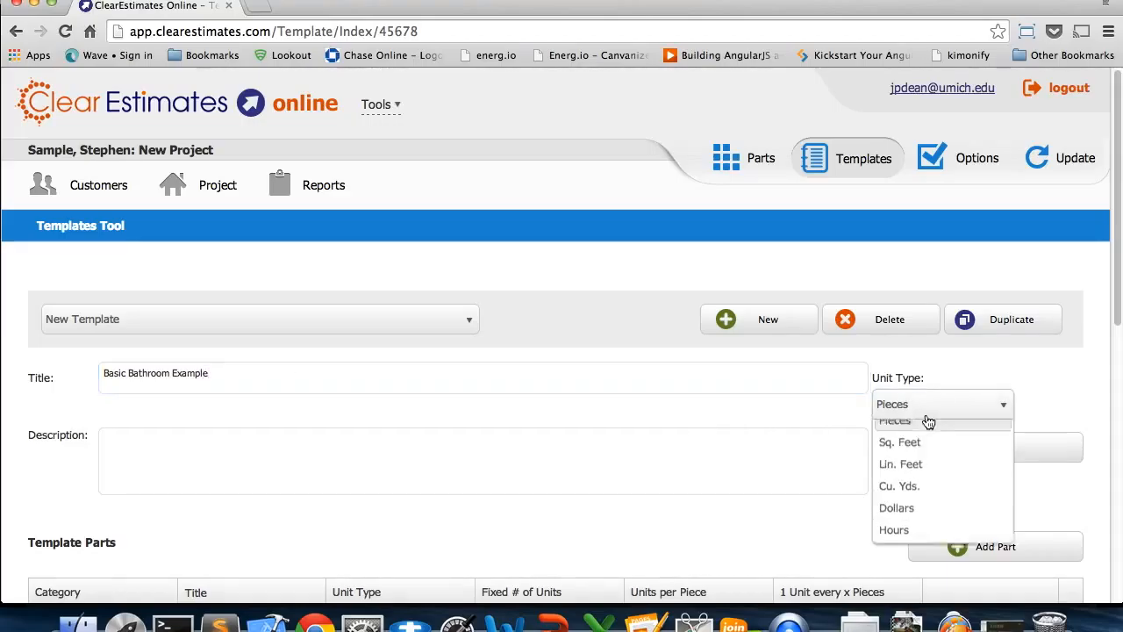
click(923, 456)
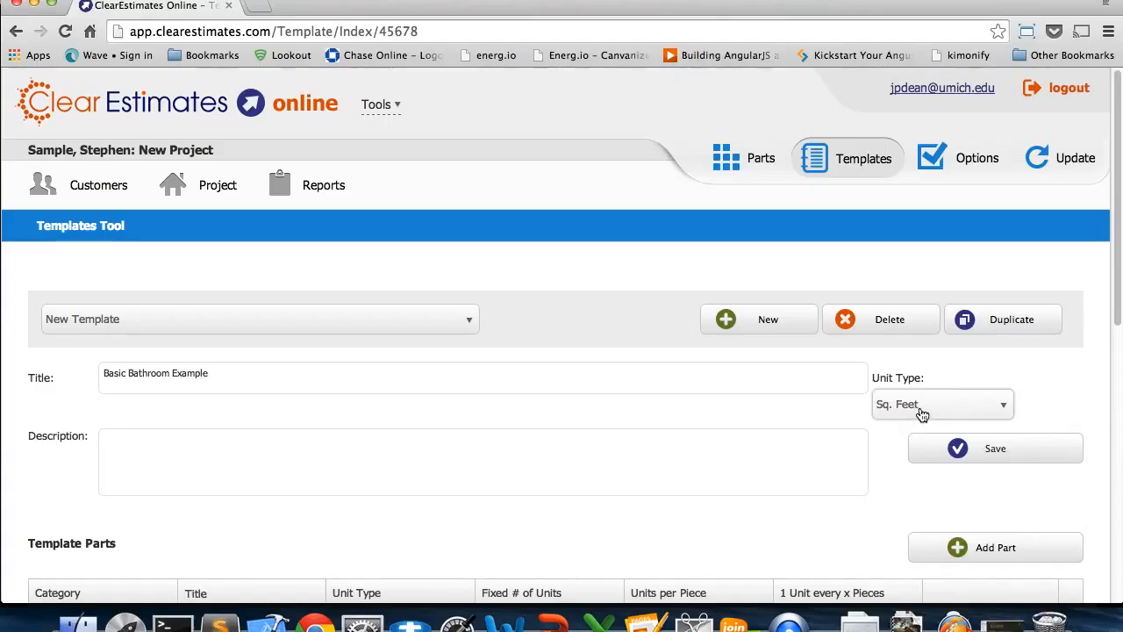
click(921, 408)
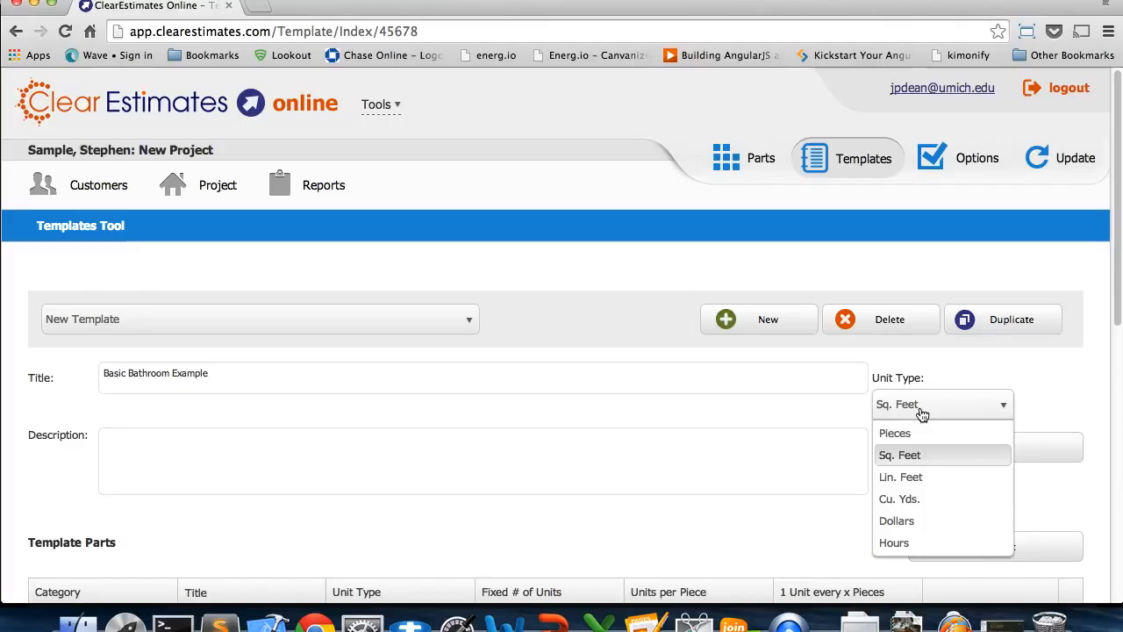
click(907, 456)
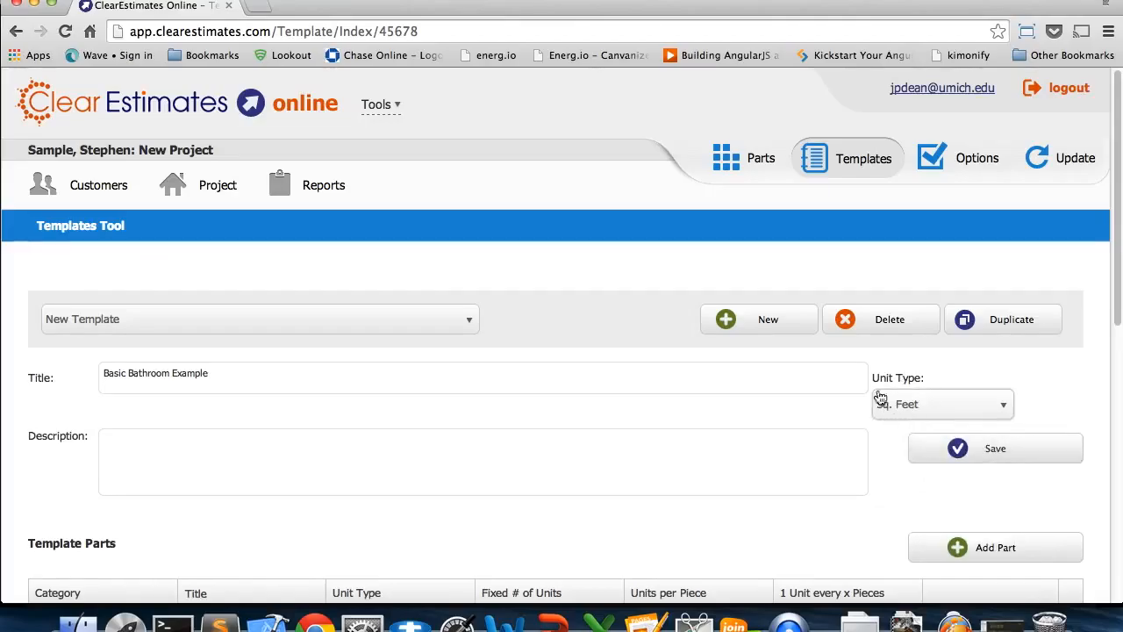
click(974, 454)
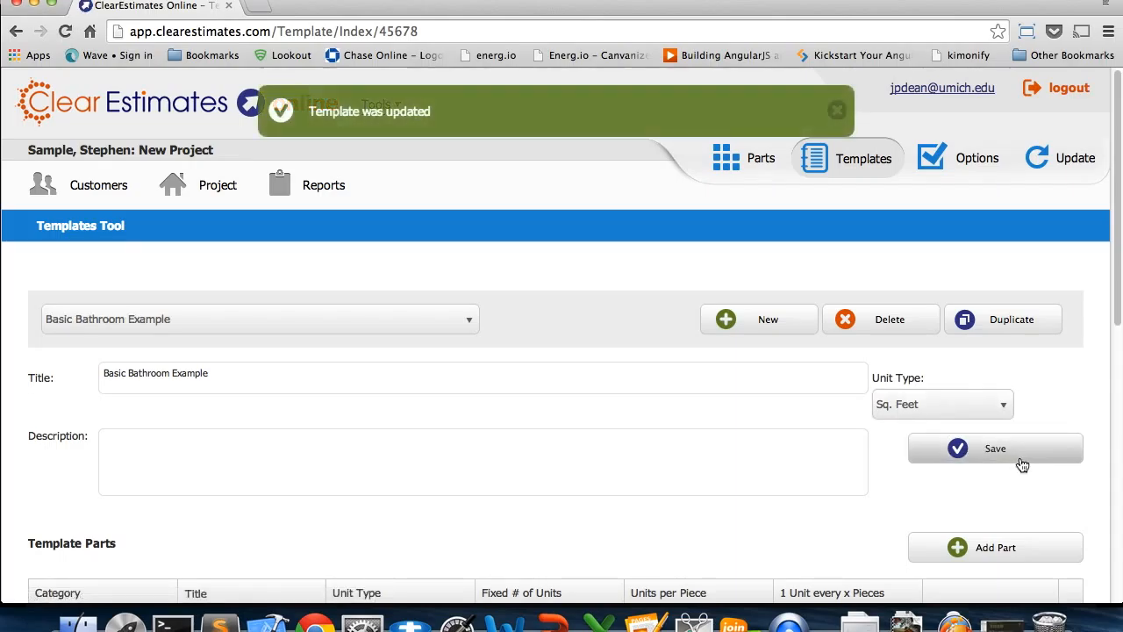
Start adding a template part, search all categories for "install toilet", and select the 2 piece, round, average toilet in prepared location
scroll(1019, 465, down, 5)
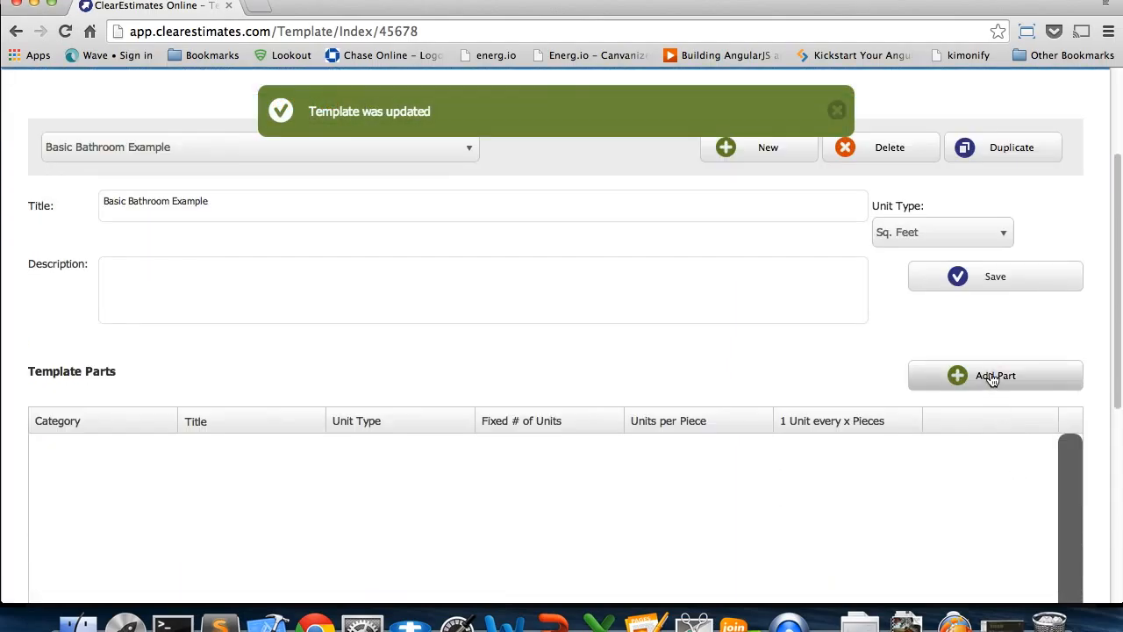
click(993, 378)
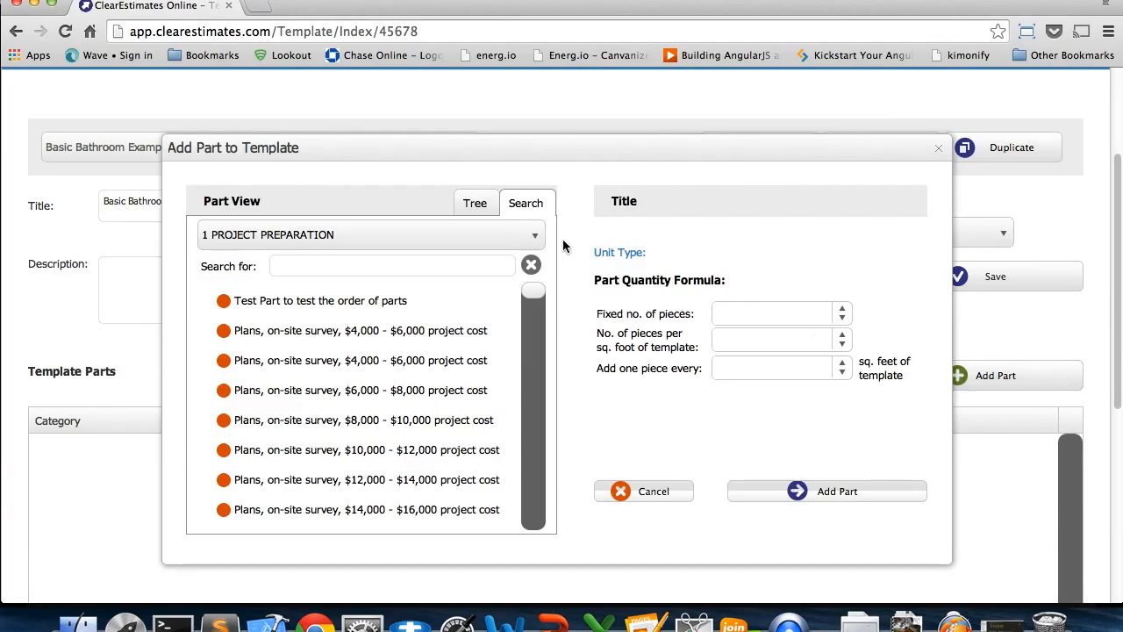
click(521, 241)
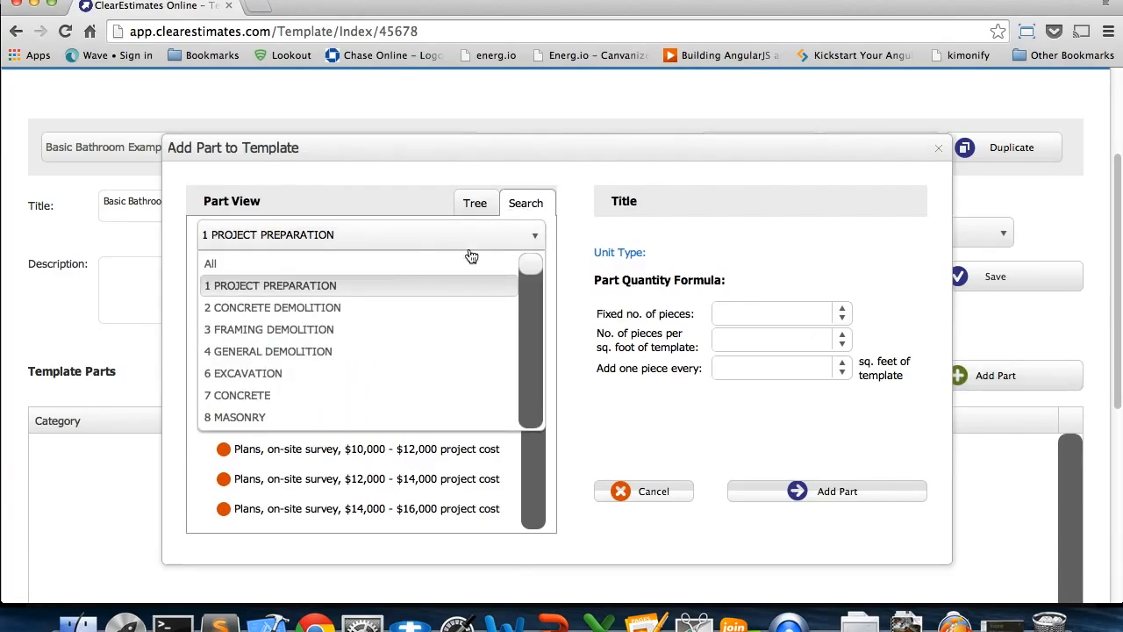
click(309, 261)
click(314, 268)
text(install toilet)
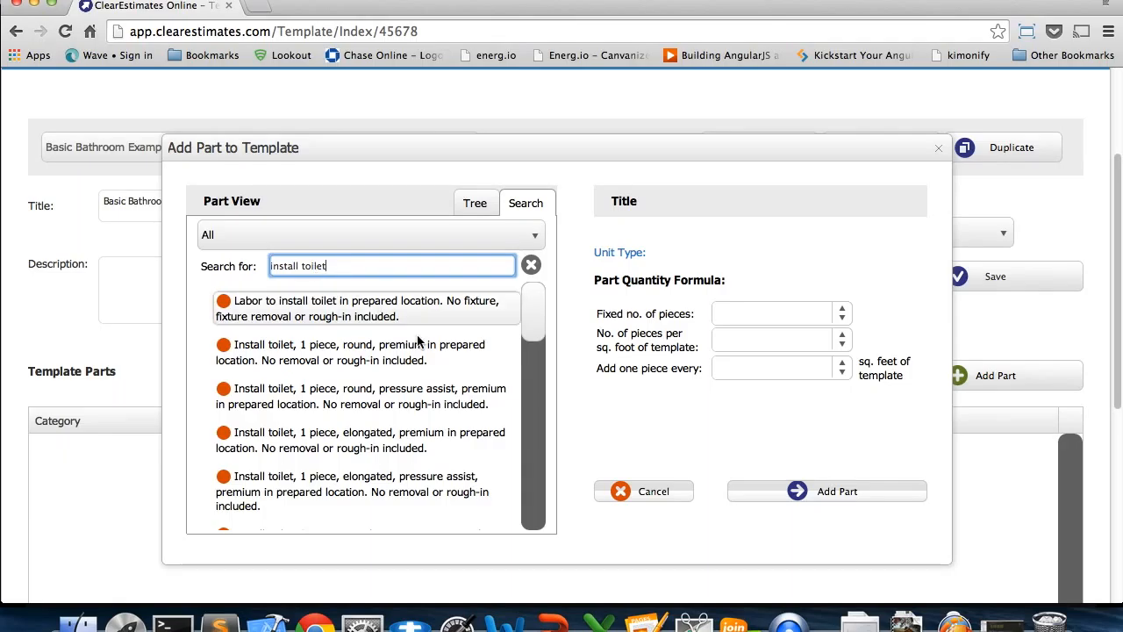
drag(530, 304, 529, 344)
click(368, 394)
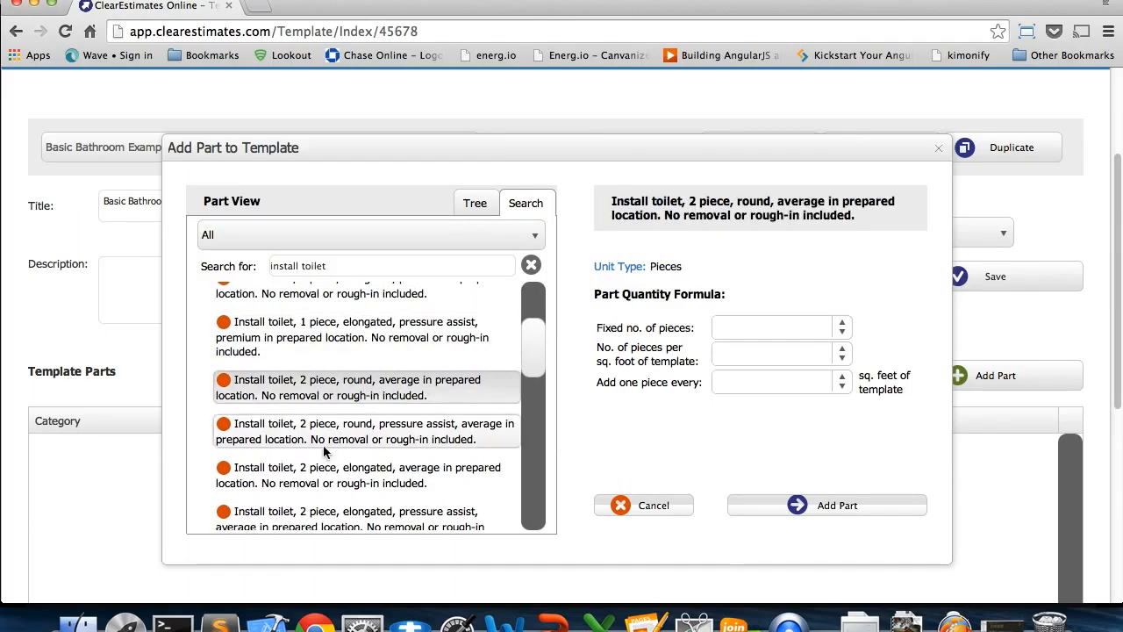
Switch to the slide presentation, go back to the Simple Example slide to check the toilet rule, and return to the template in the browser
click(552, 623)
right_click(461, 479)
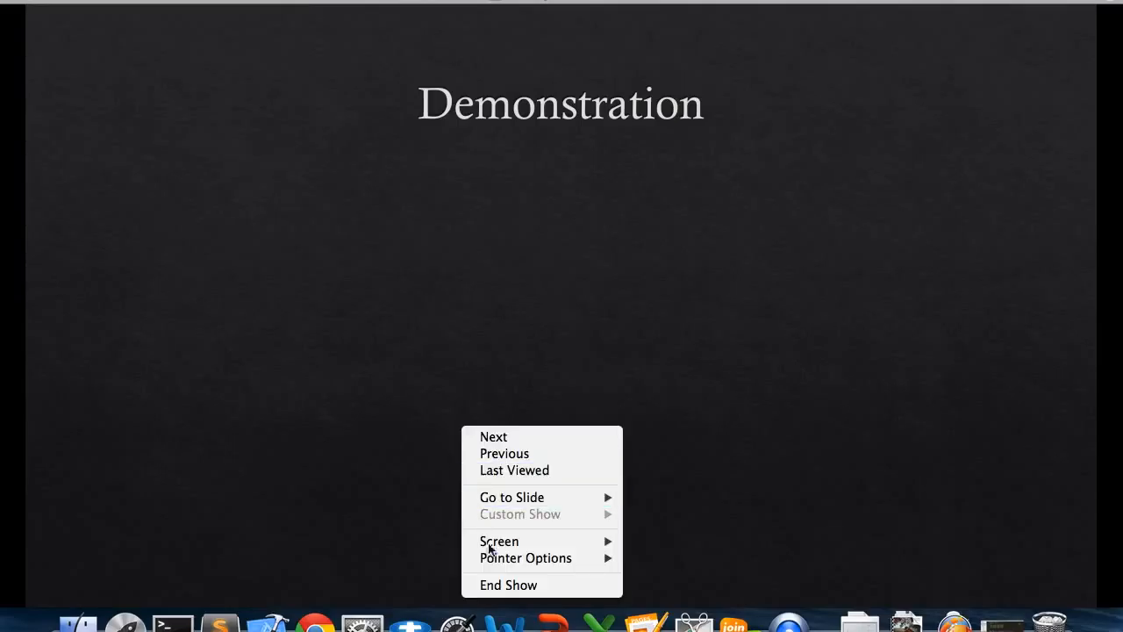
mouse_move(515, 507)
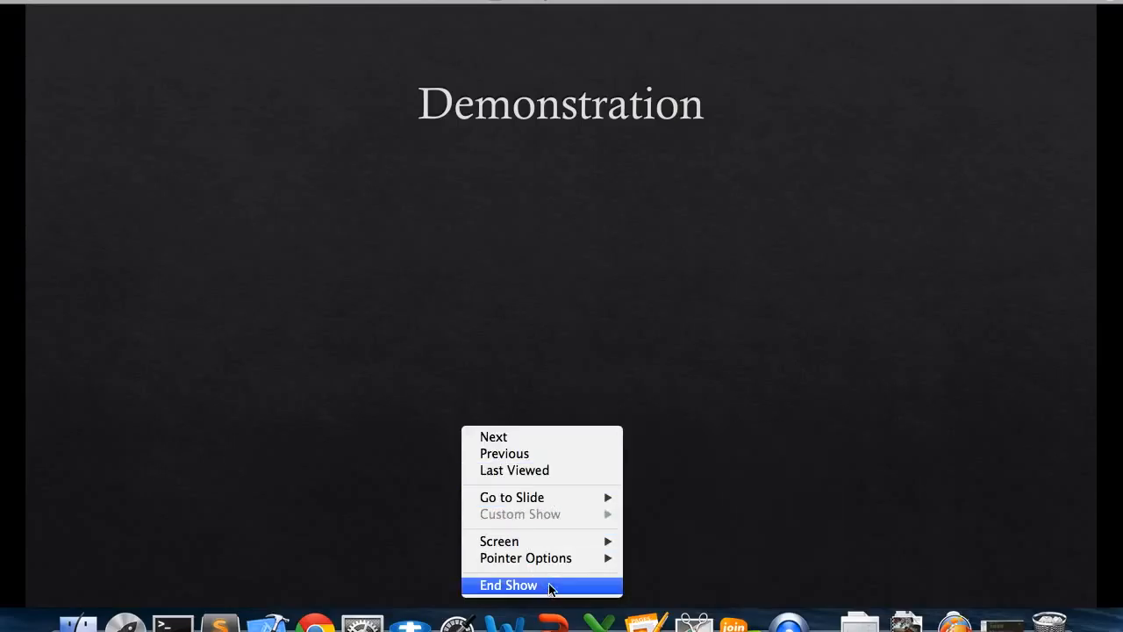
click(514, 454)
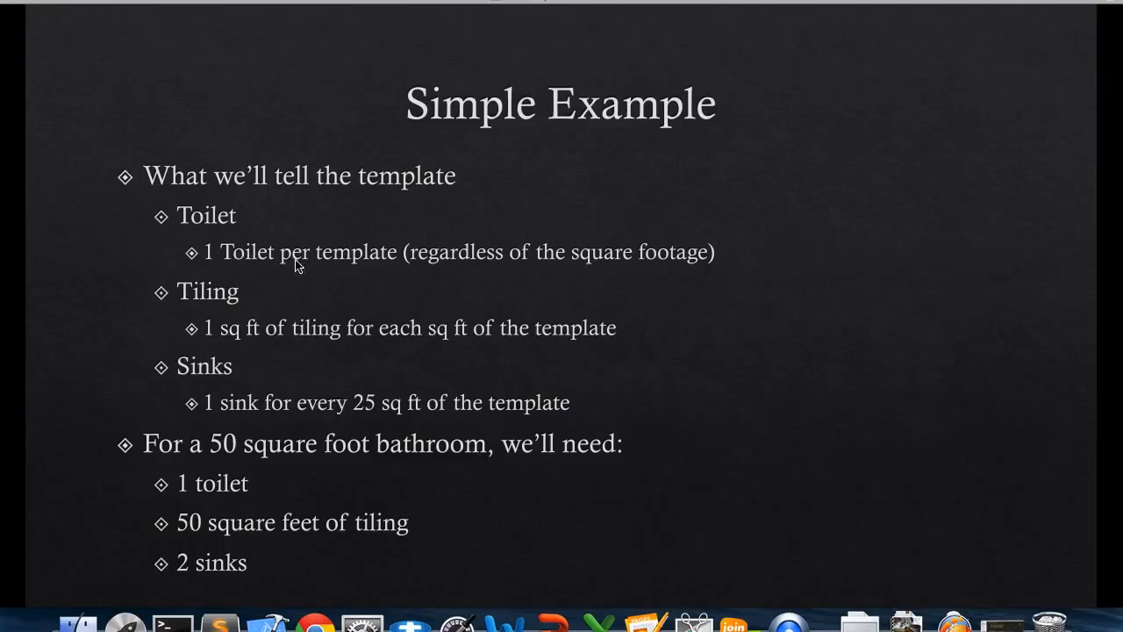
key(super+Tab)
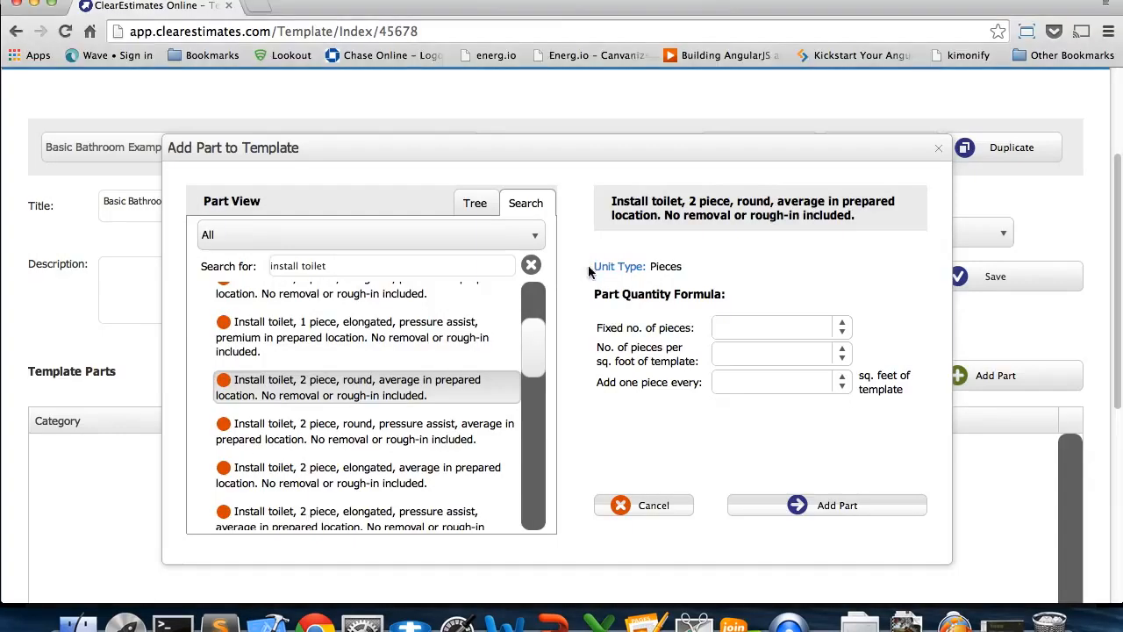
Add the selected toilet part to the template with a fixed number of 1 piece, and check its Fixed # of Units entry
click(600, 327)
drag(600, 328, 699, 323)
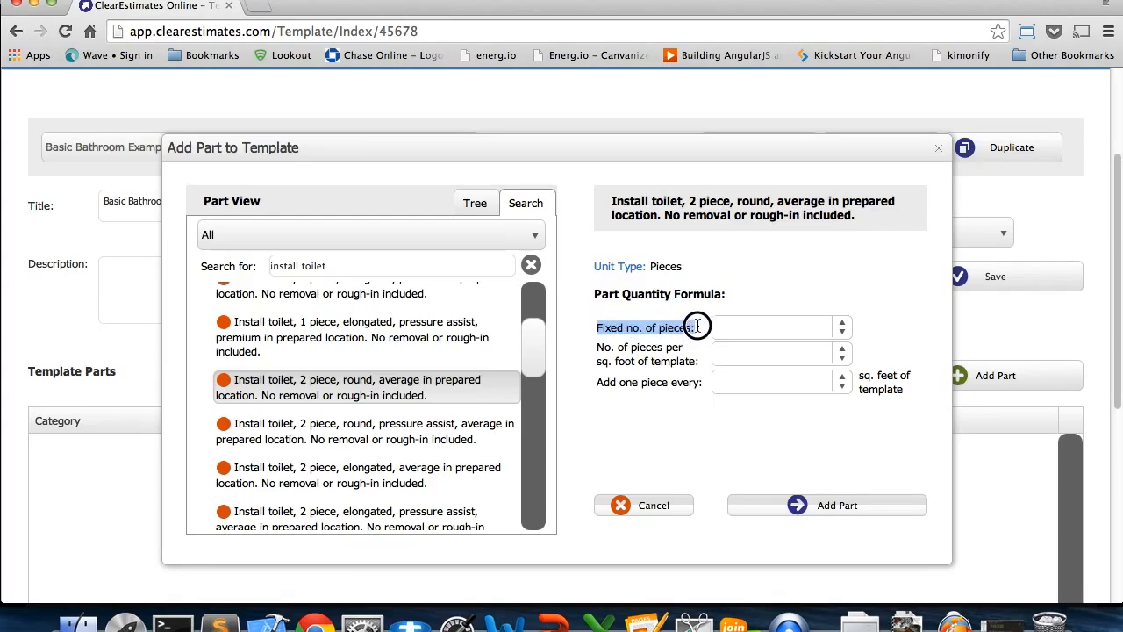
click(843, 322)
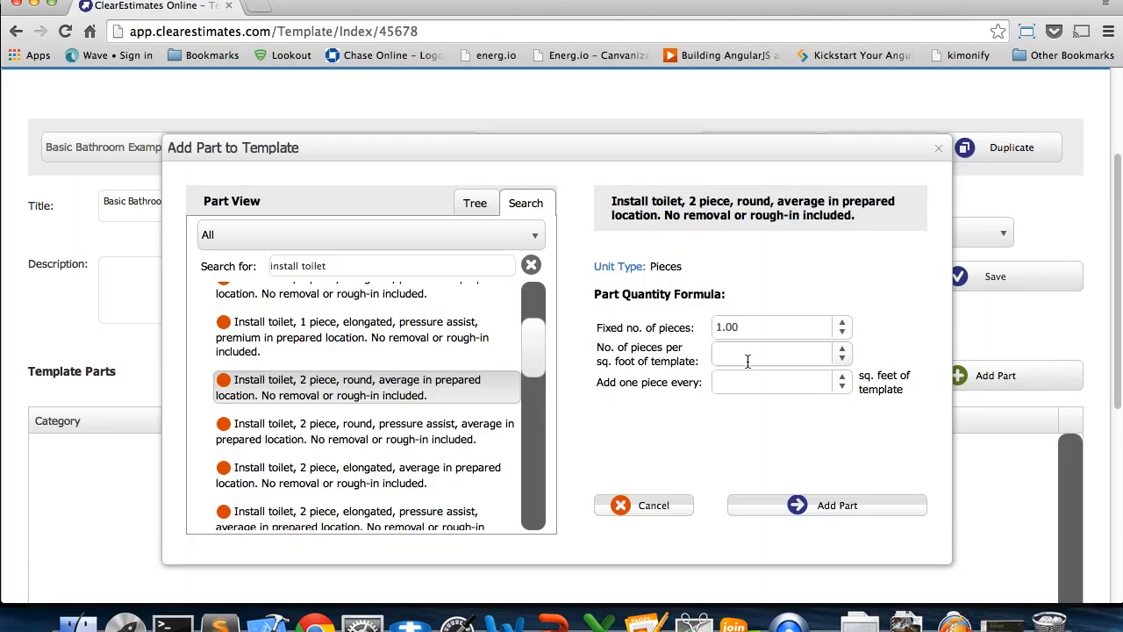
click(809, 507)
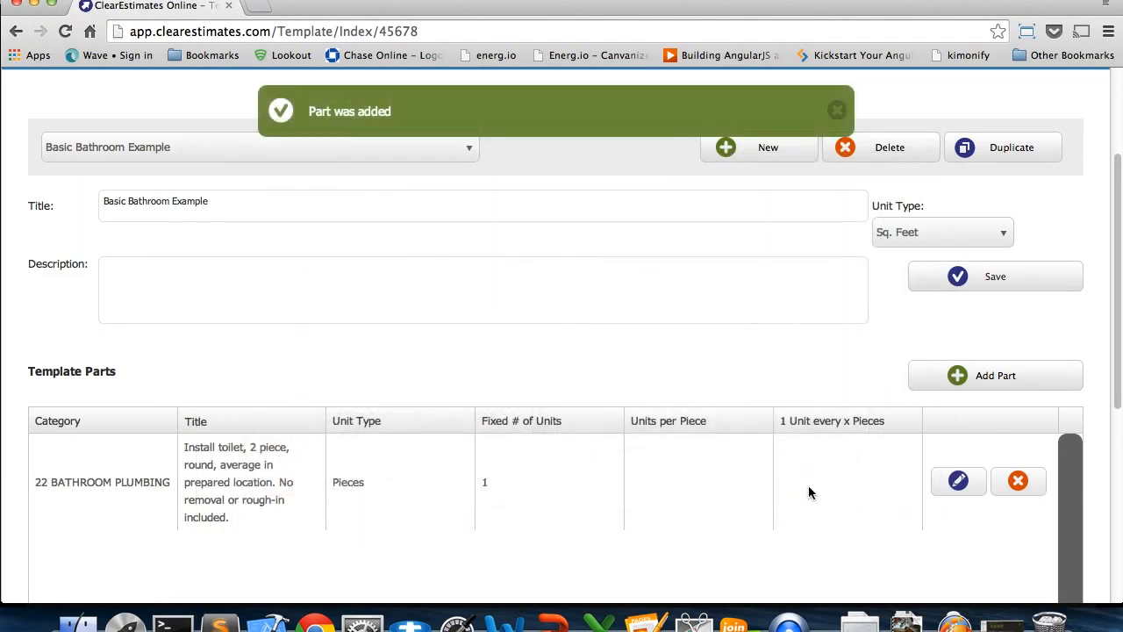
scroll(808, 485, down, 1)
scroll(808, 485, down, 2)
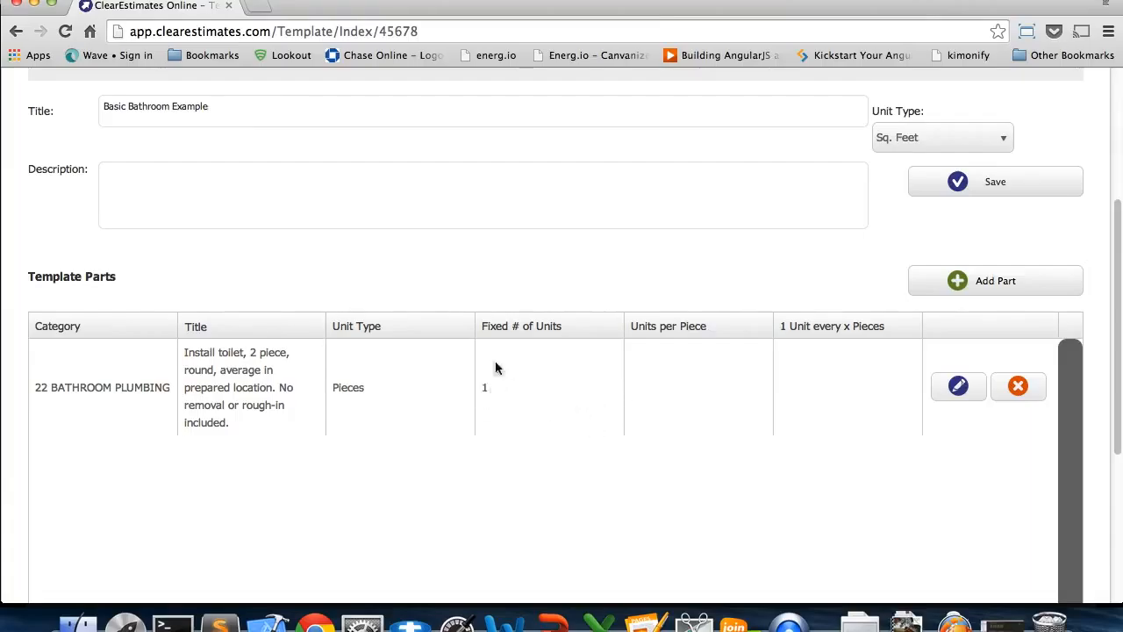
double_click(491, 326)
drag(512, 329, 555, 328)
click(627, 341)
scroll(626, 340, up, 2)
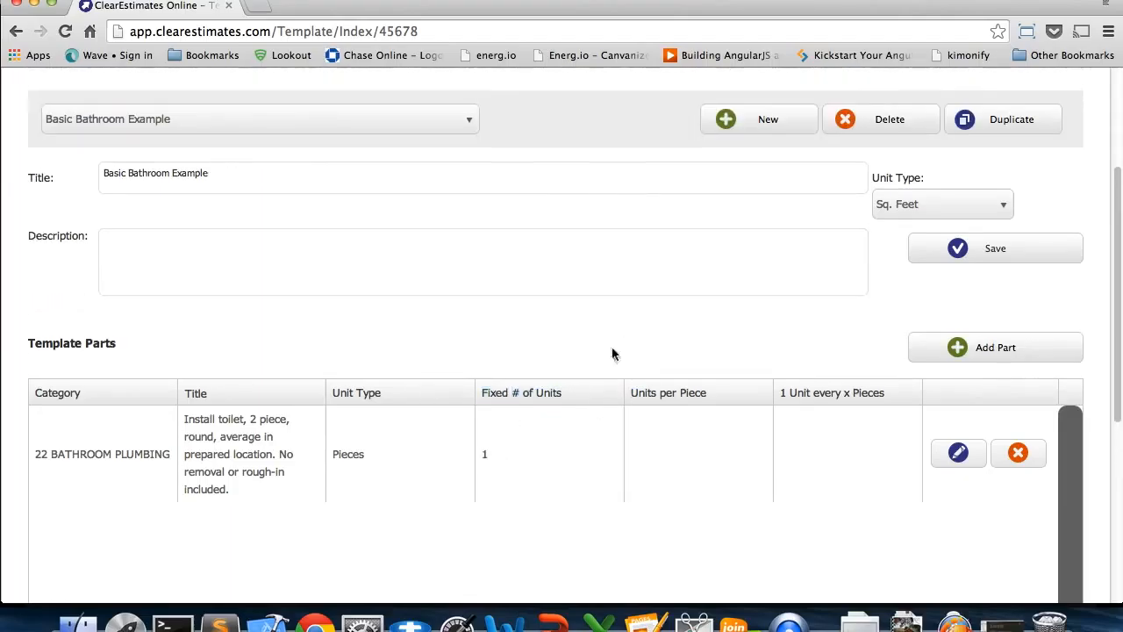
Start another template part, search all categories for "ceramic tile", and select the medium (up to 4-1/4") back mount wall covering at $10 SF
click(945, 353)
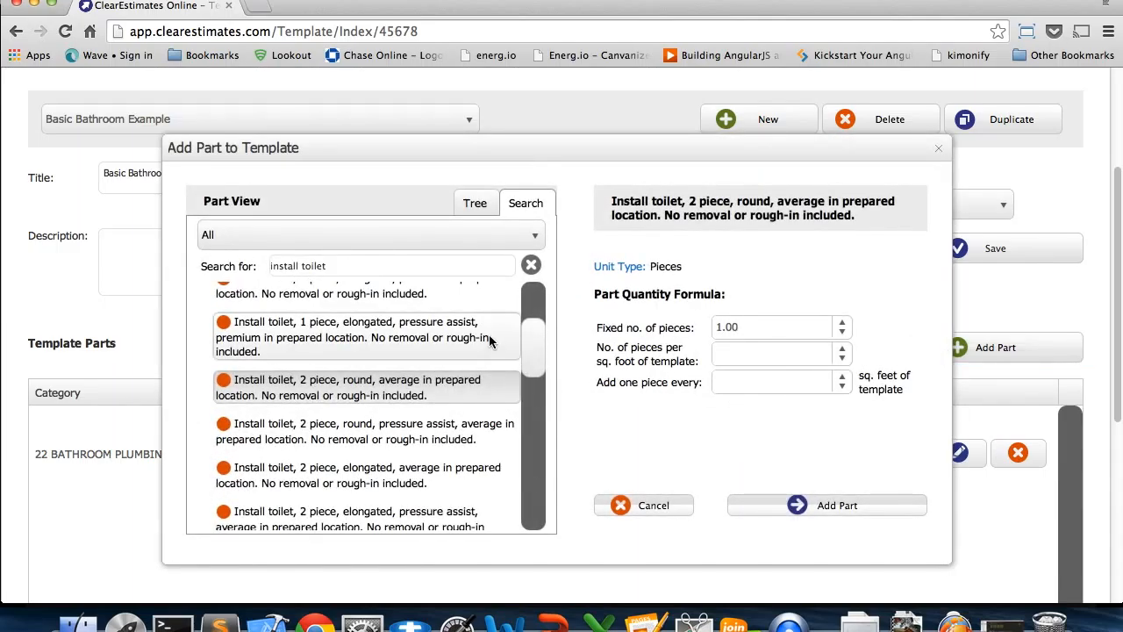
click(531, 265)
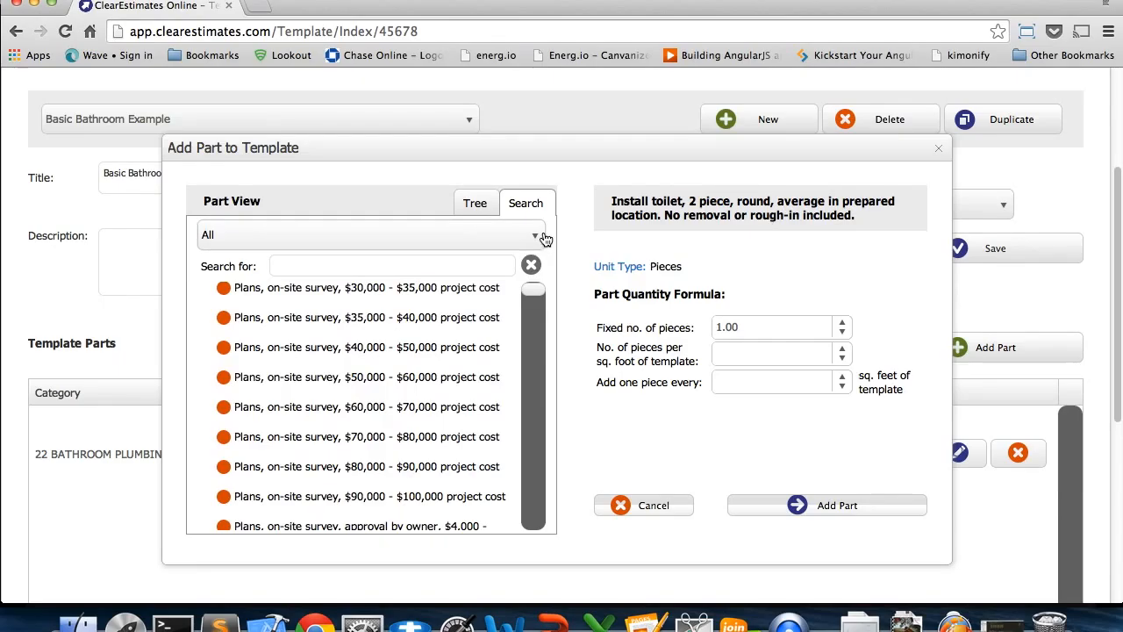
click(535, 236)
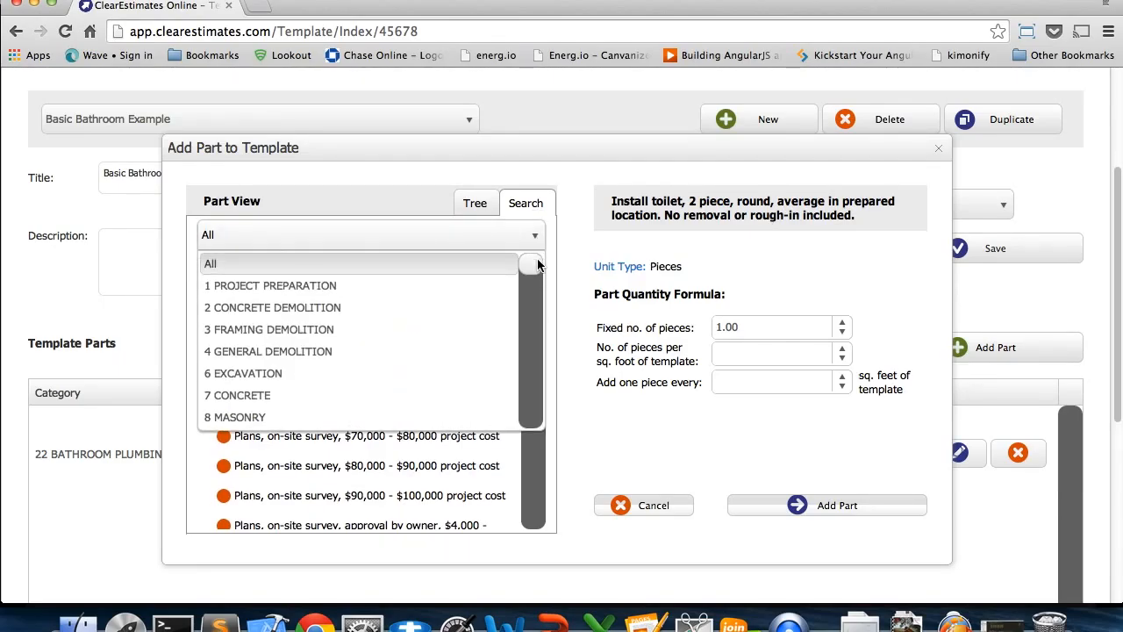
click(483, 260)
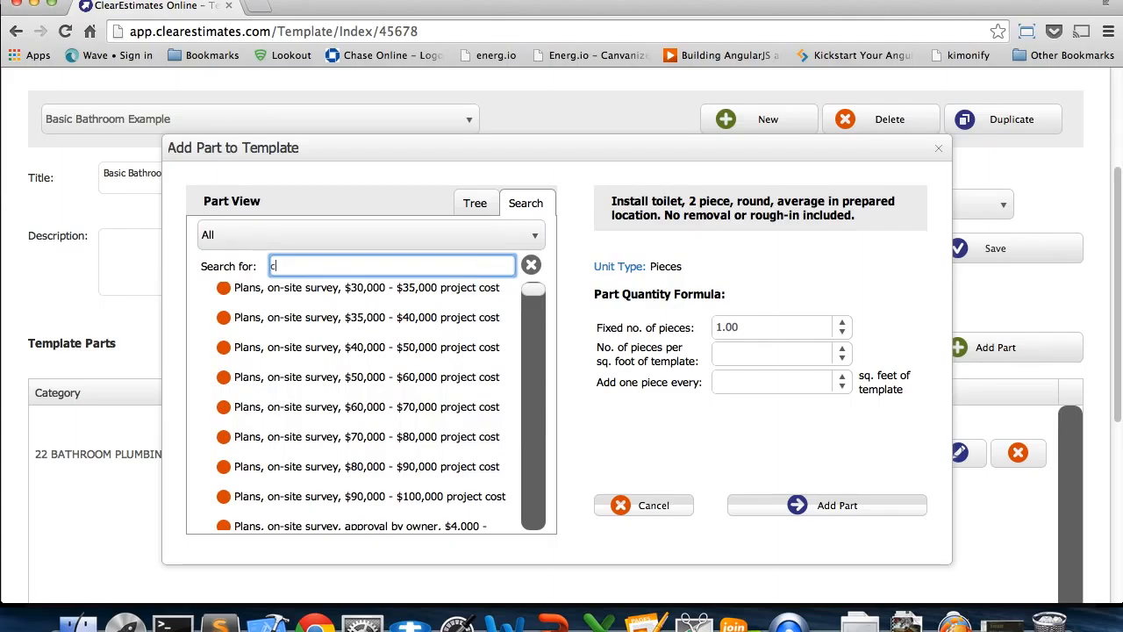
text(ceramic)
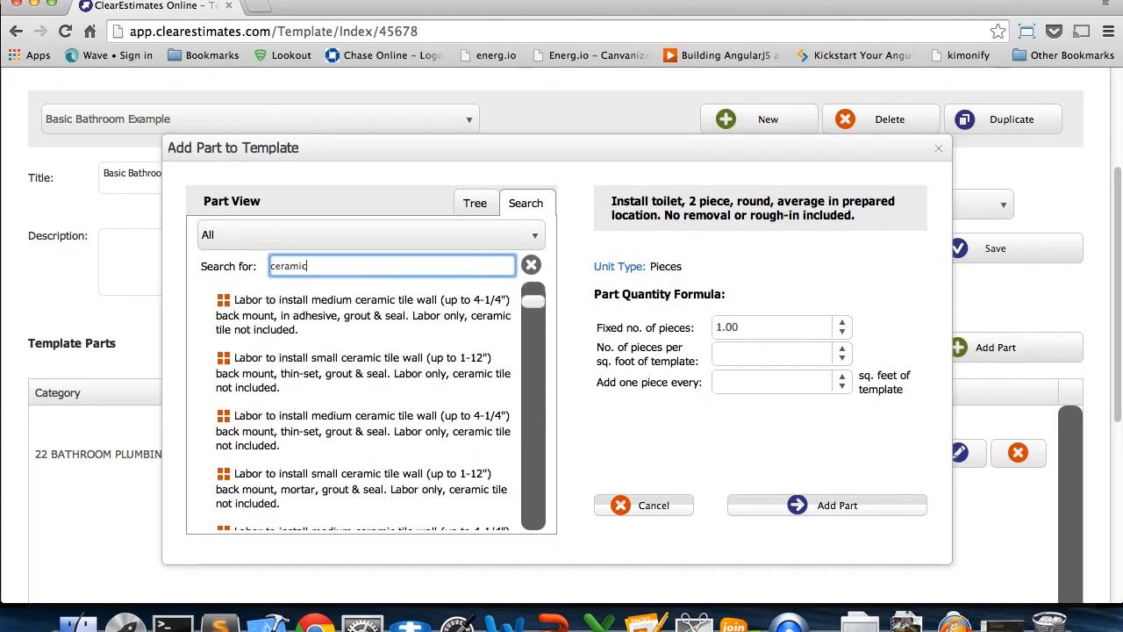
text( tile)
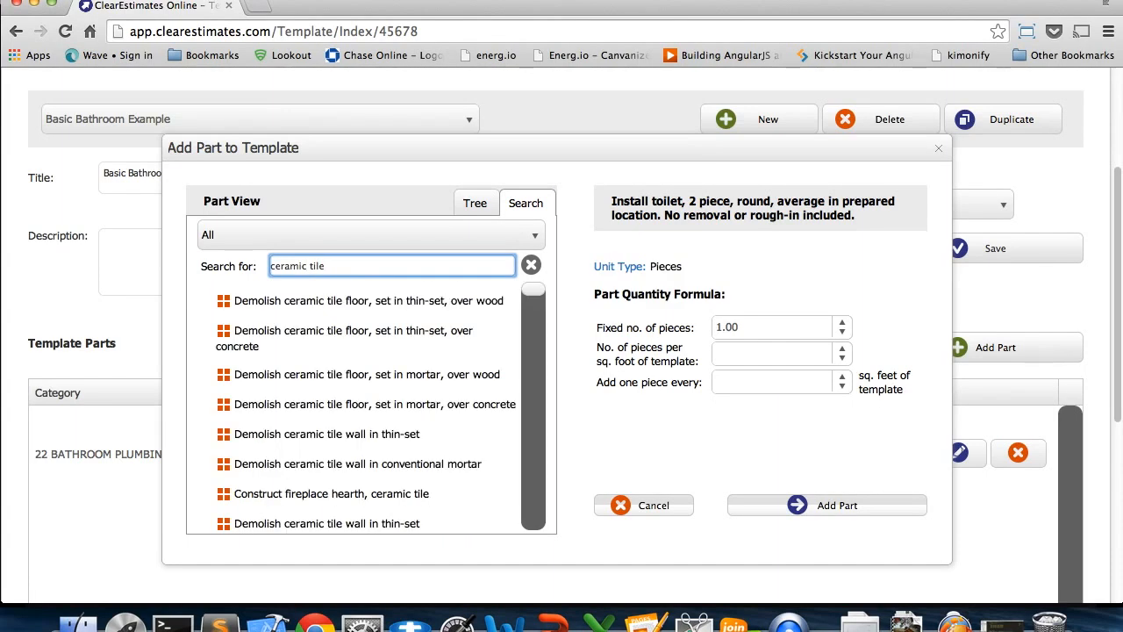
drag(530, 293, 532, 314)
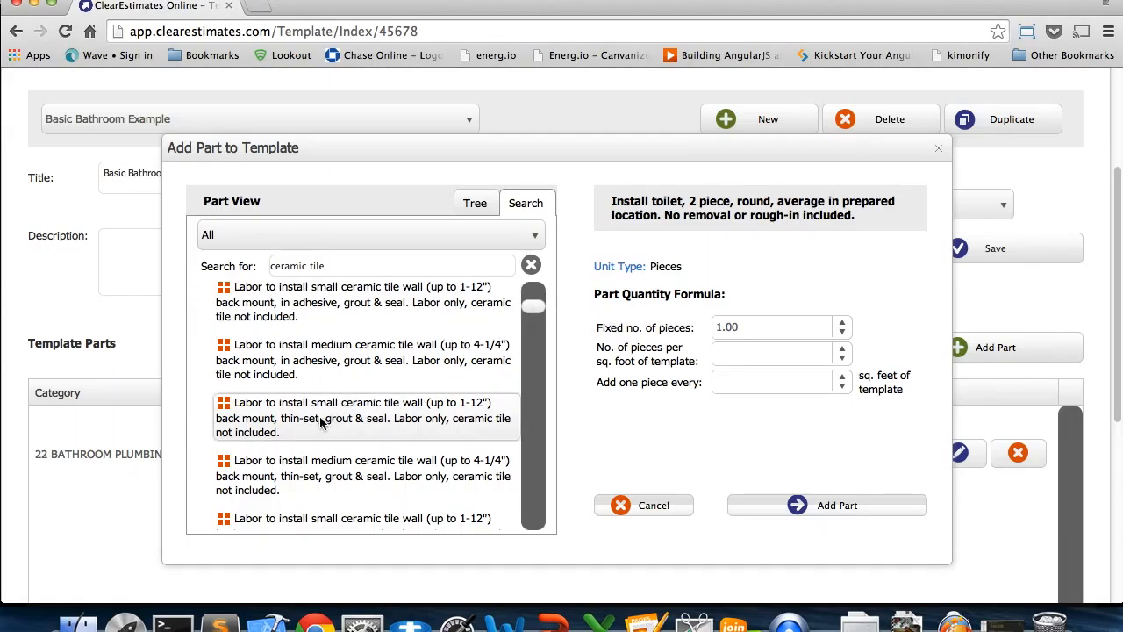
drag(544, 312, 537, 378)
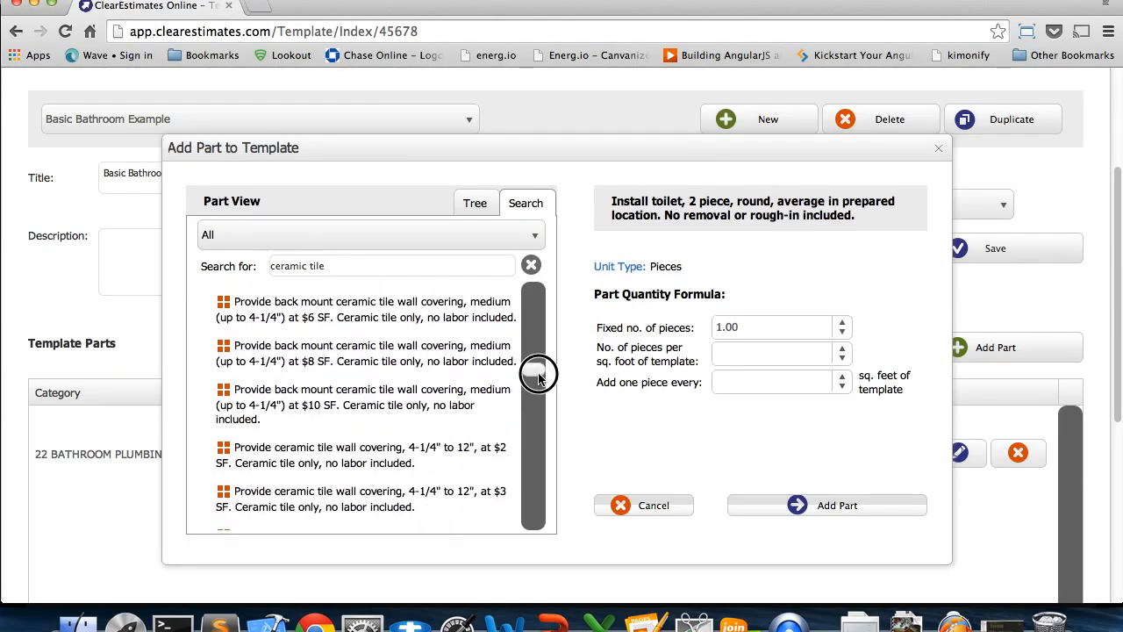
click(403, 410)
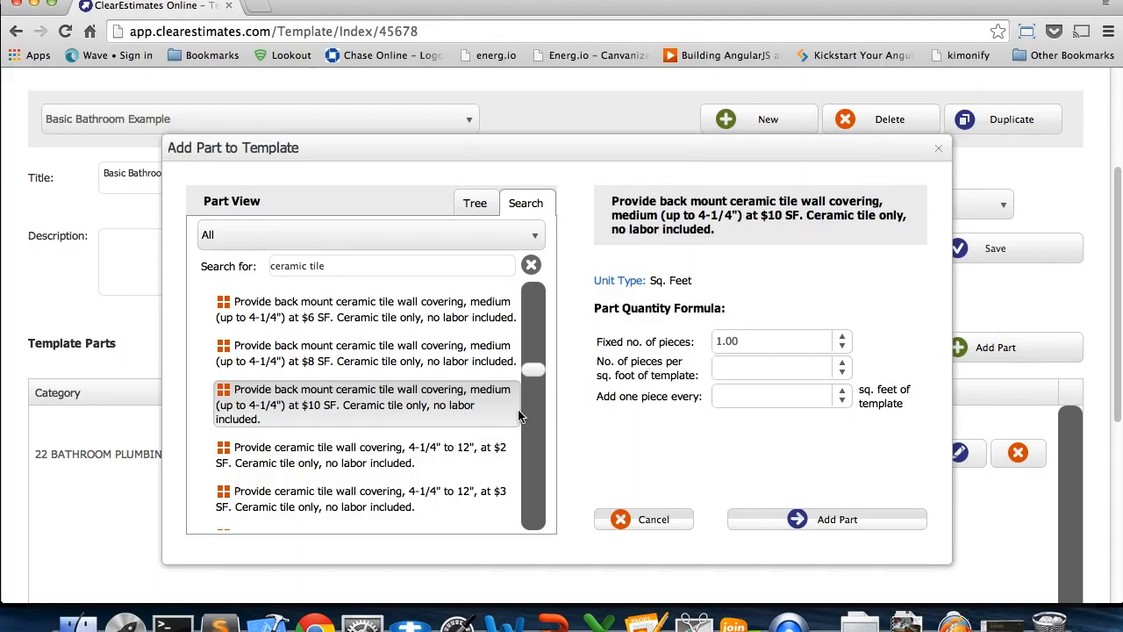
Set the tile part to 1 piece per sq. foot of template and 0 fixed pieces, and add it to the template
click(761, 372)
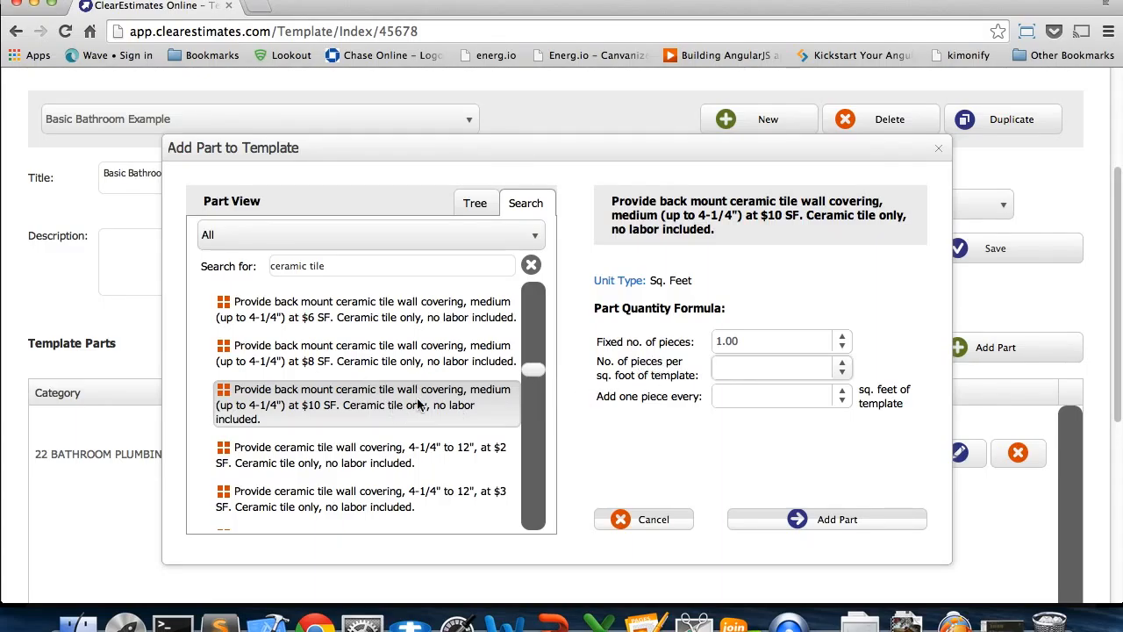
text(1)
key(Tab)
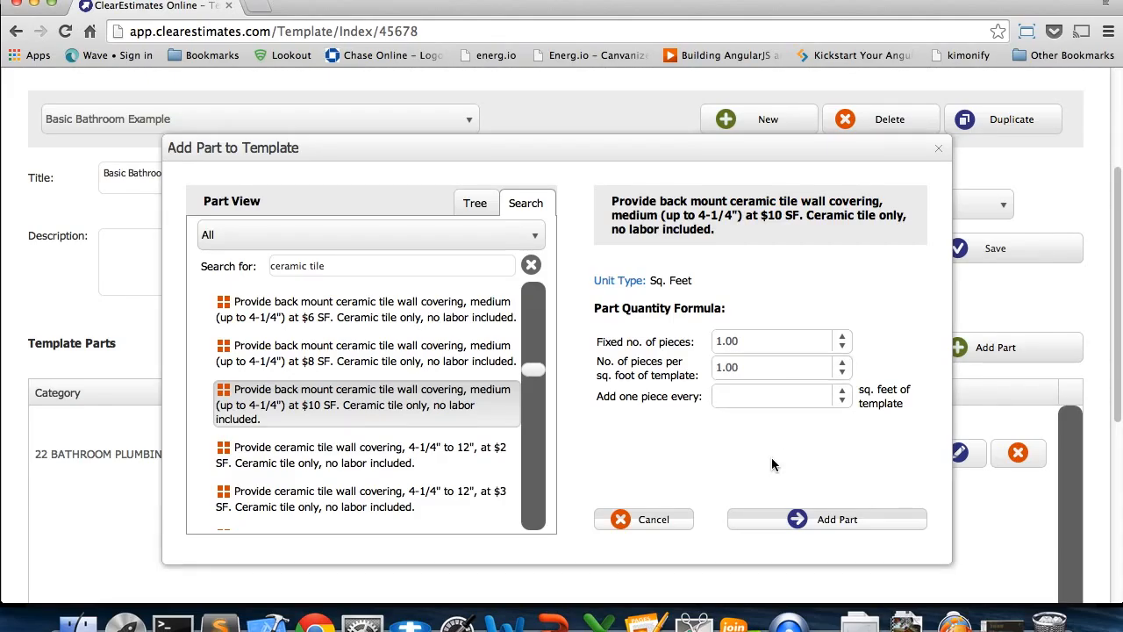
click(731, 373)
click(743, 342)
click(843, 348)
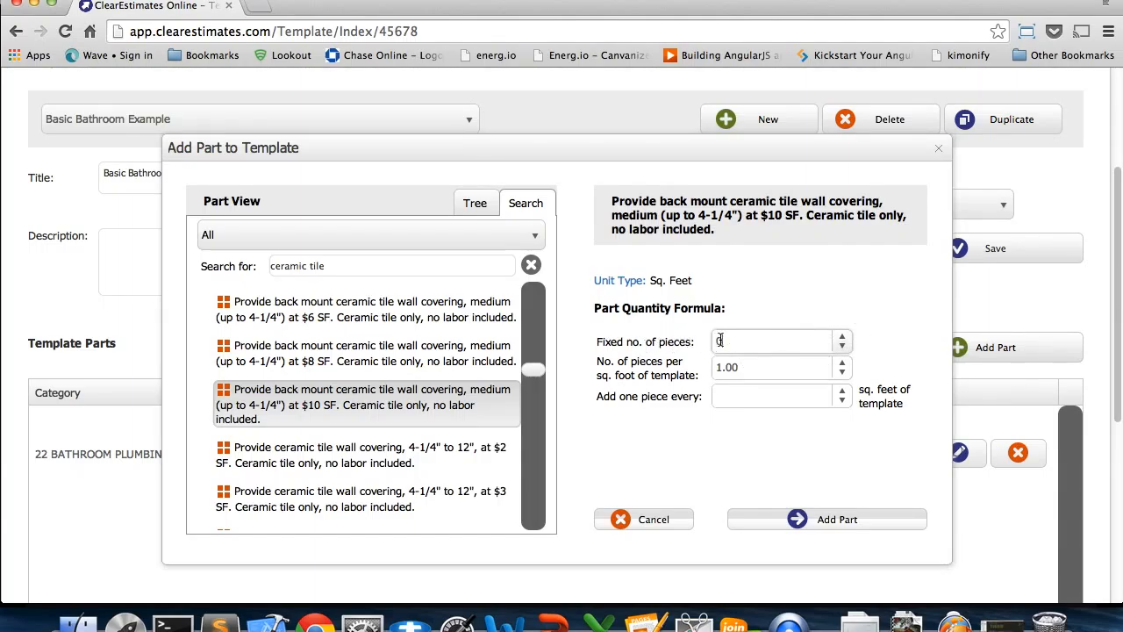
click(759, 316)
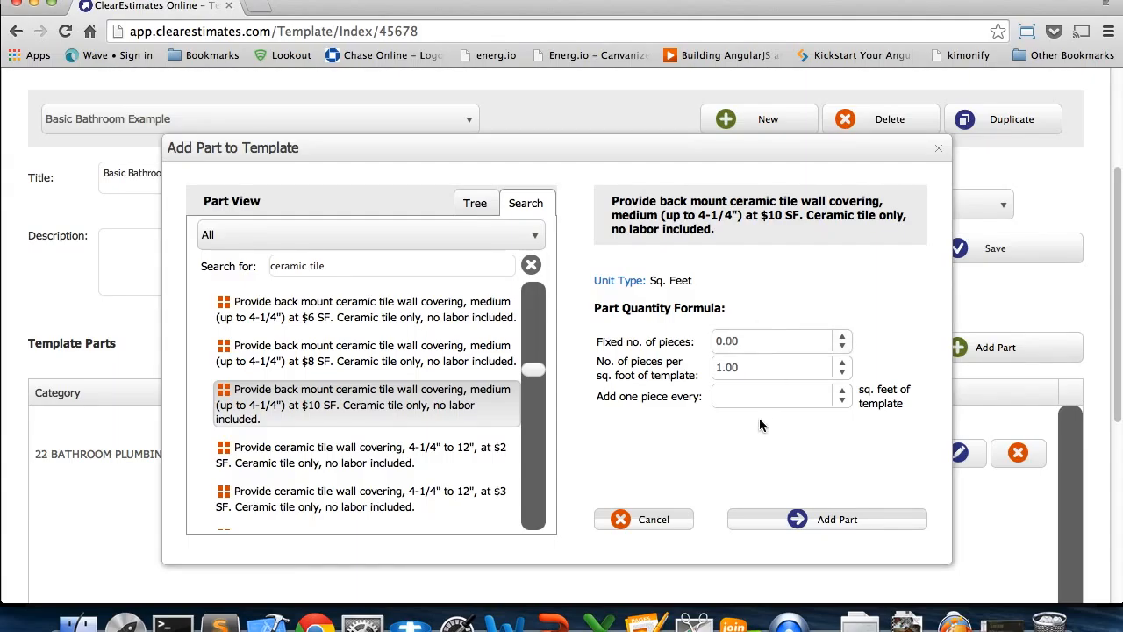
click(796, 518)
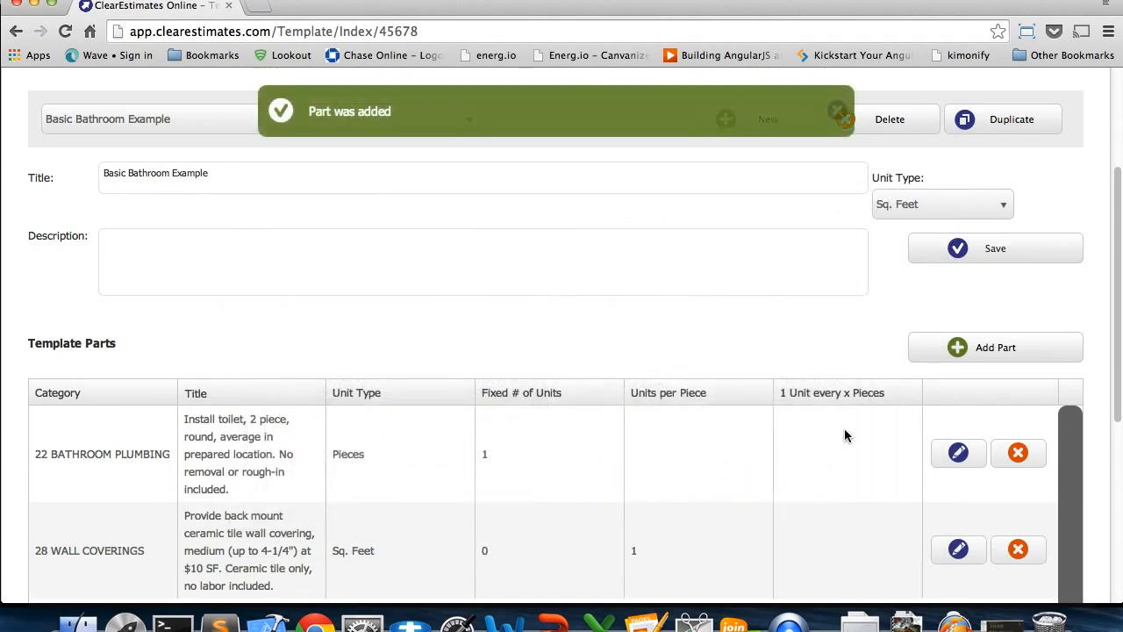
Start another template part, search for "sink", and select the average 25" x 20" pedestal sink
scroll(844, 428, down, 2)
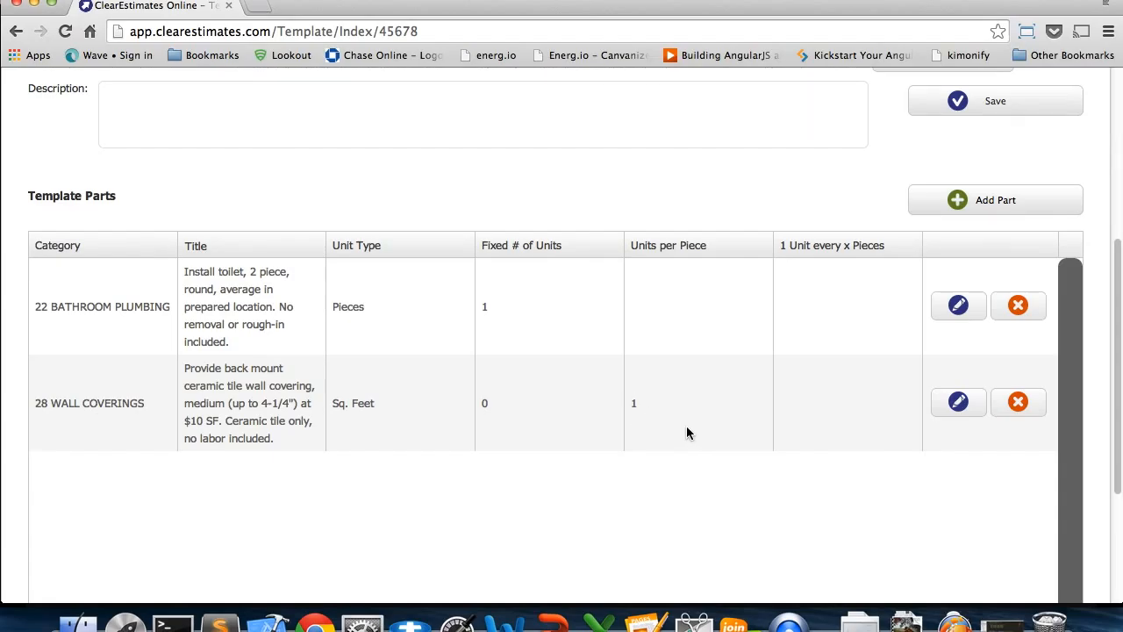
scroll(682, 438, up, 4)
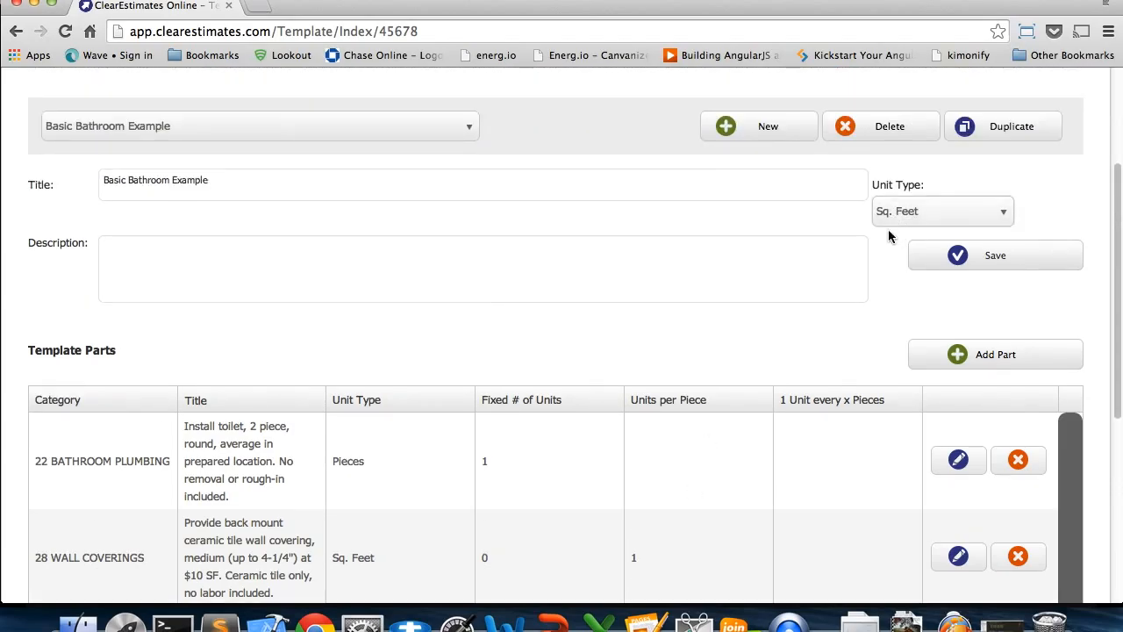
scroll(980, 325, down, 1)
click(983, 307)
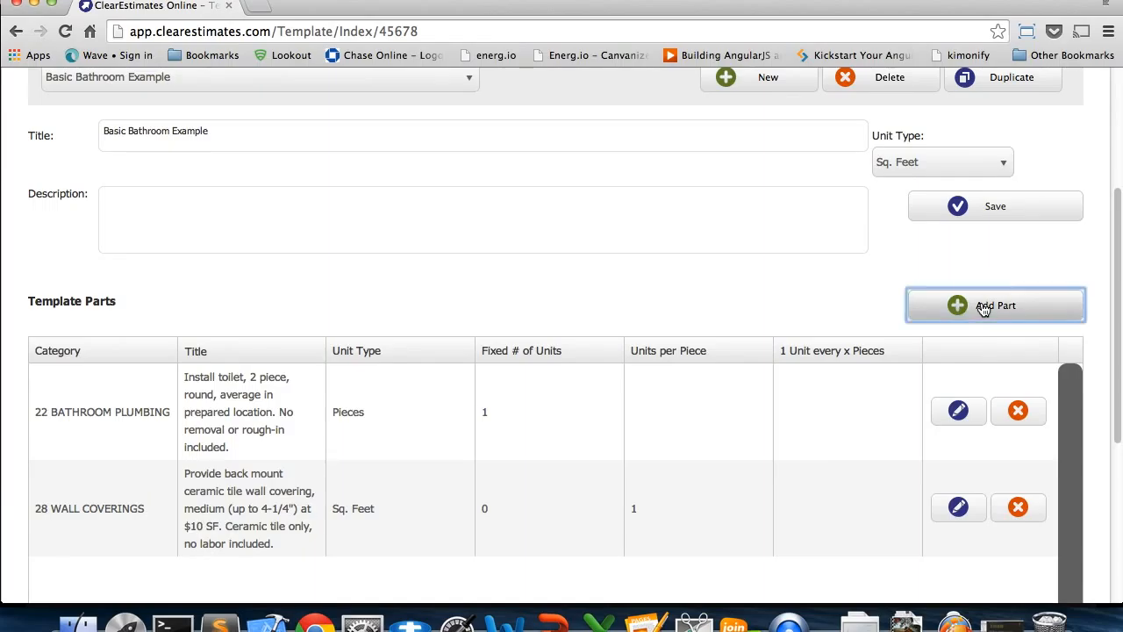
triple_click(499, 272)
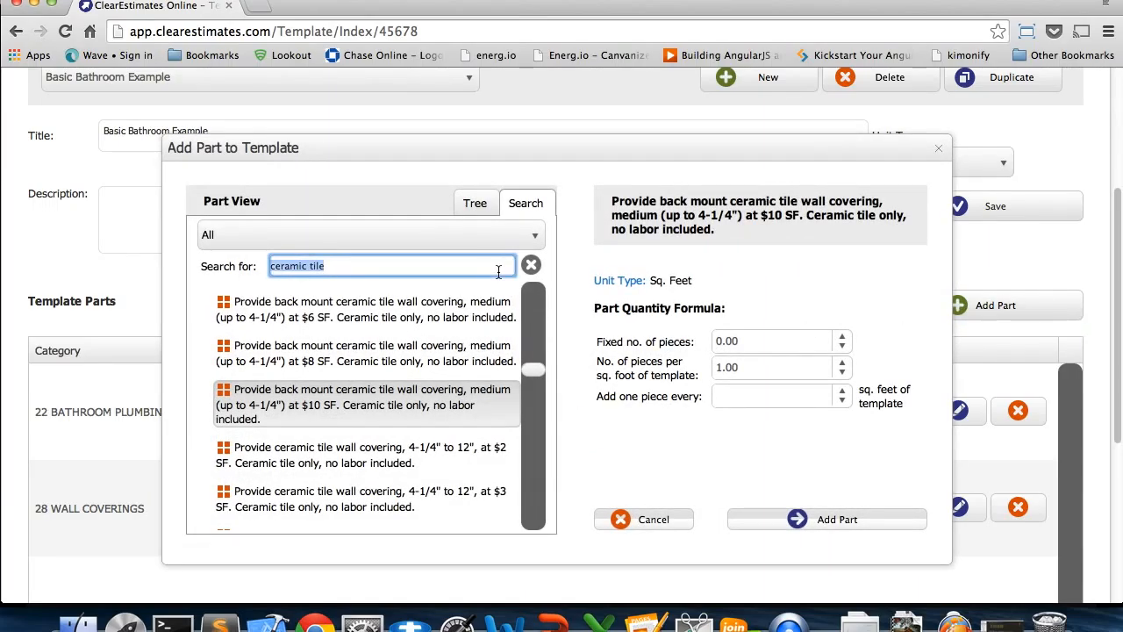
text(sink)
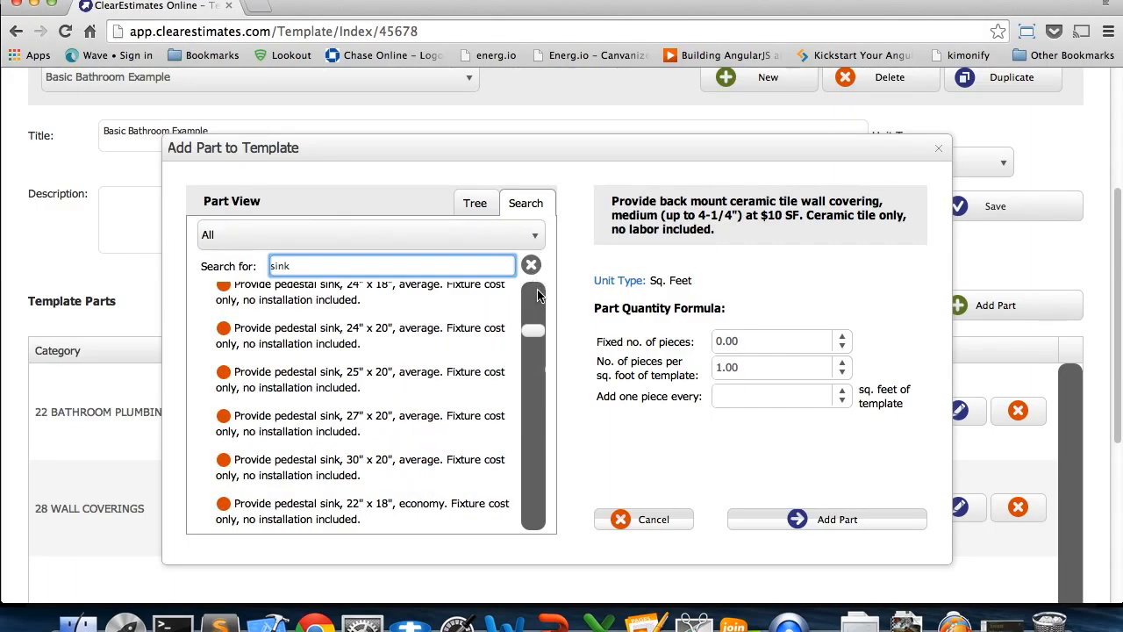
click(442, 375)
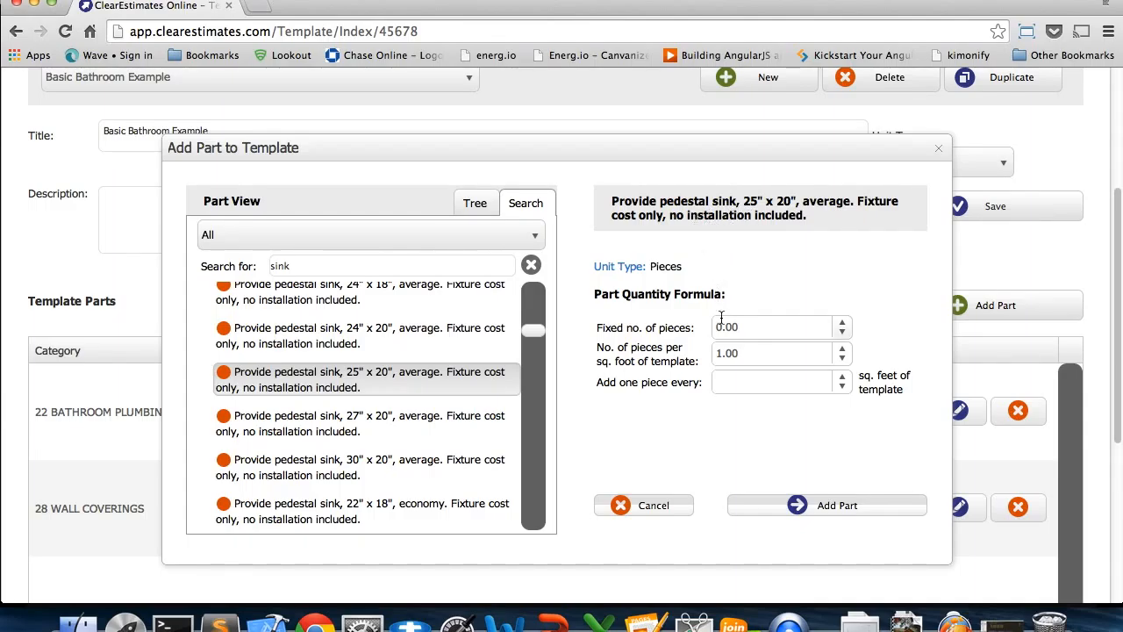
Set the sink's pieces per sq. foot of template to 0, check the sinks rule on the PowerPoint slide, and return to Chrome
drag(748, 357, 701, 350)
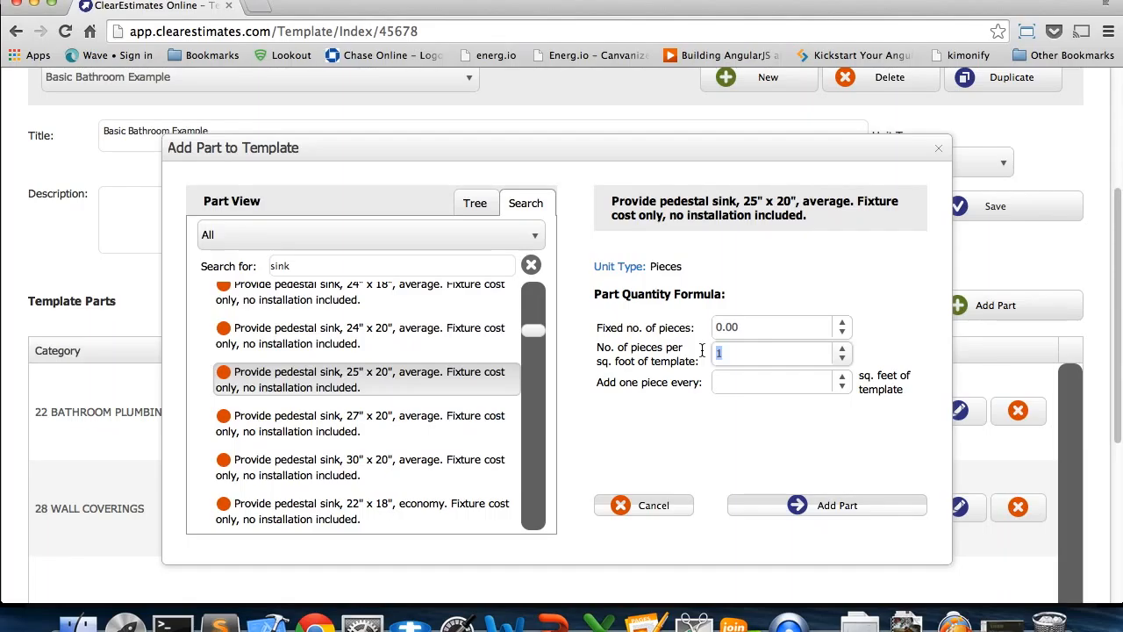
click(746, 440)
click(743, 384)
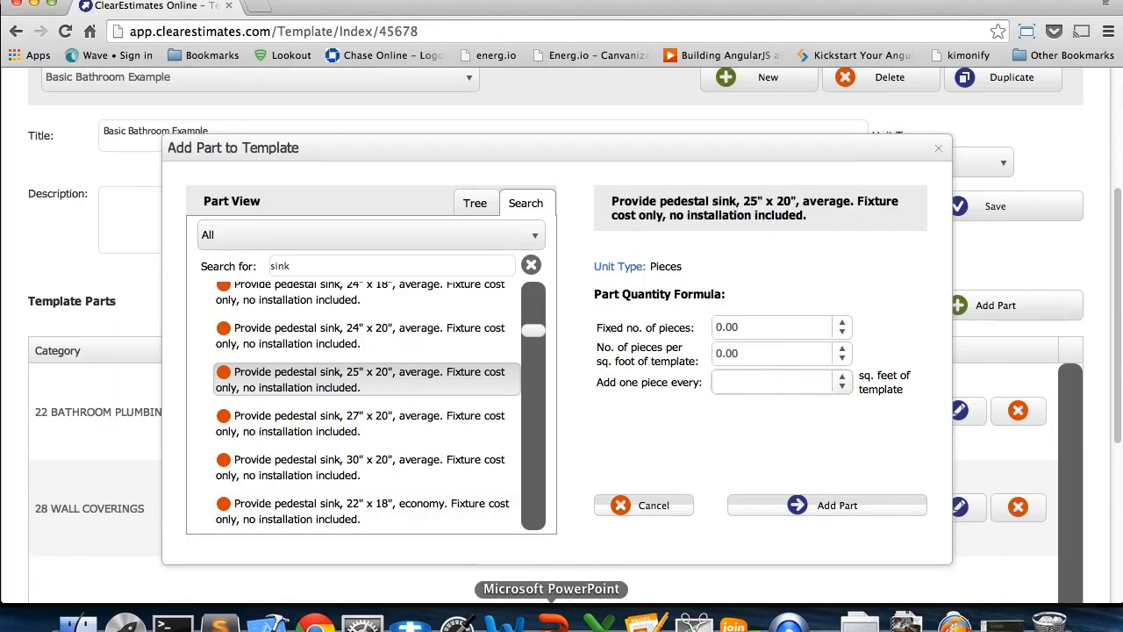
click(552, 623)
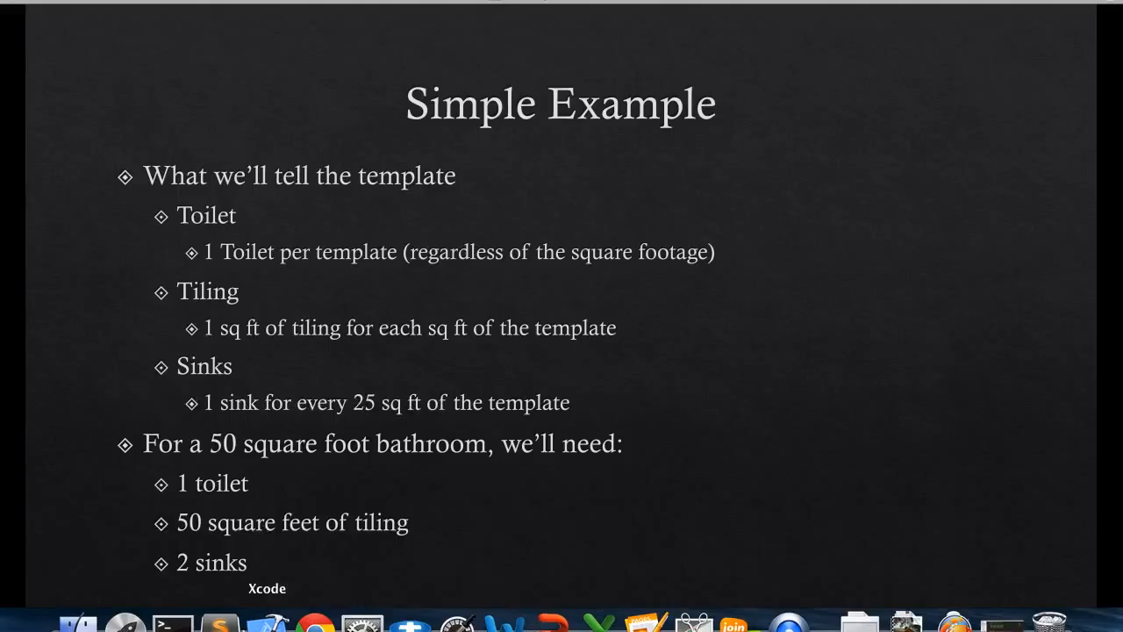
click(314, 623)
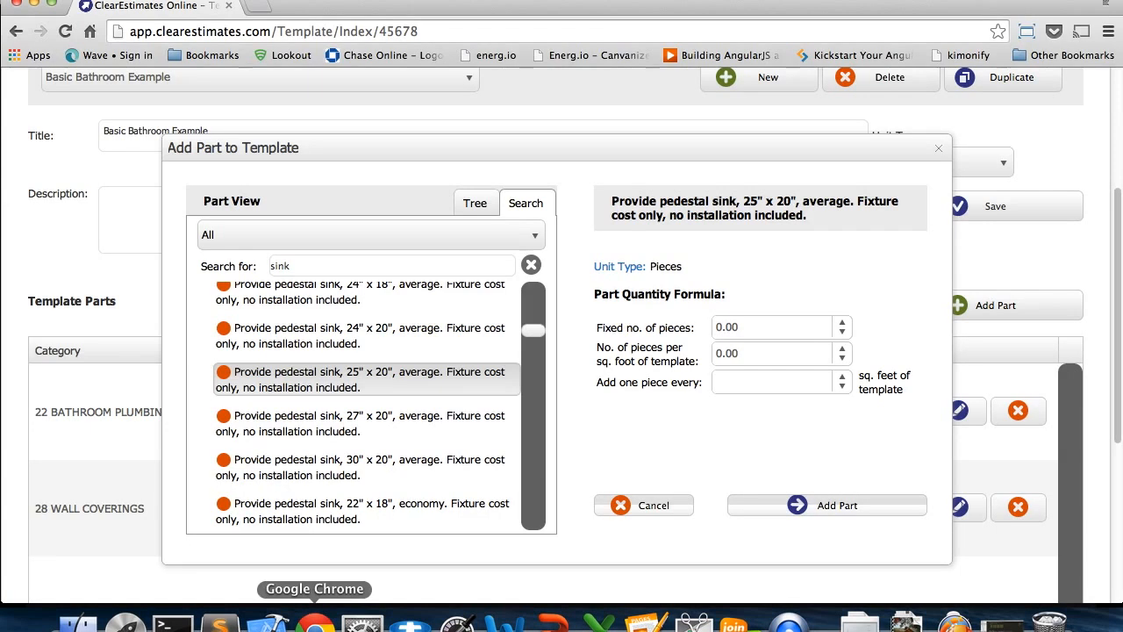
Try a quantity formula that adds one sink every 10 sq. feet of template
click(742, 382)
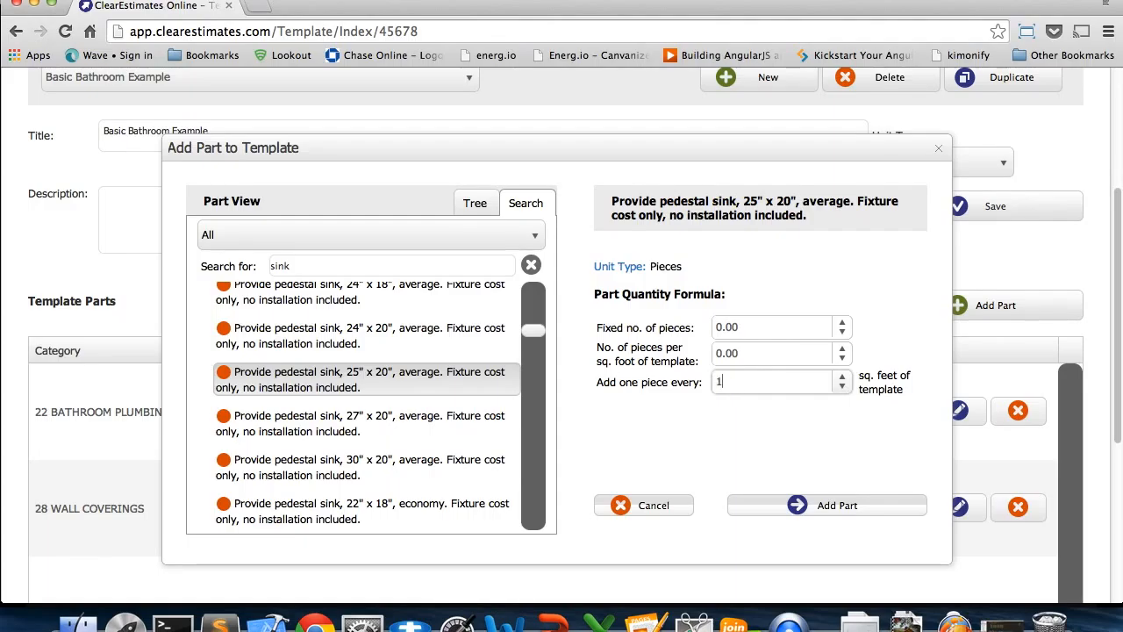
click(730, 422)
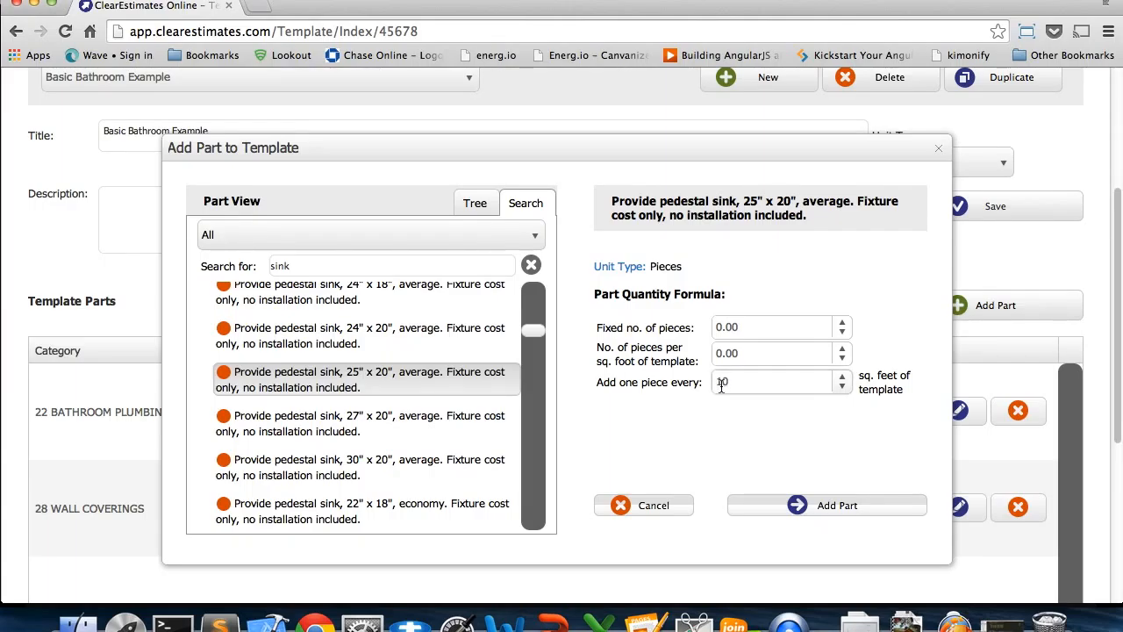
drag(602, 383, 667, 390)
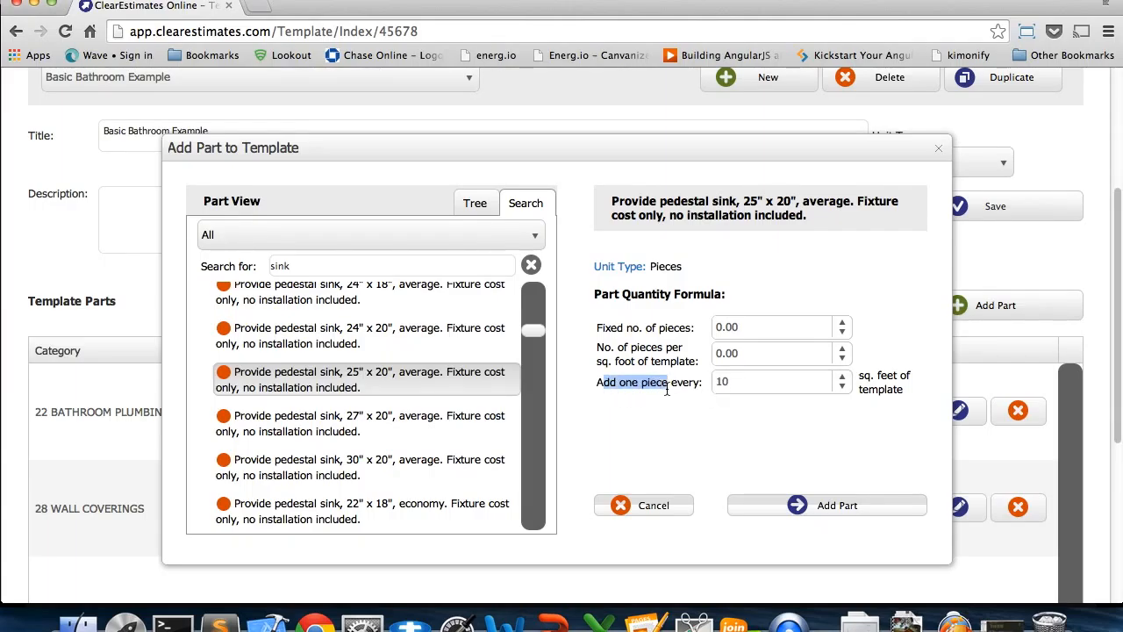
double_click(740, 384)
click(728, 410)
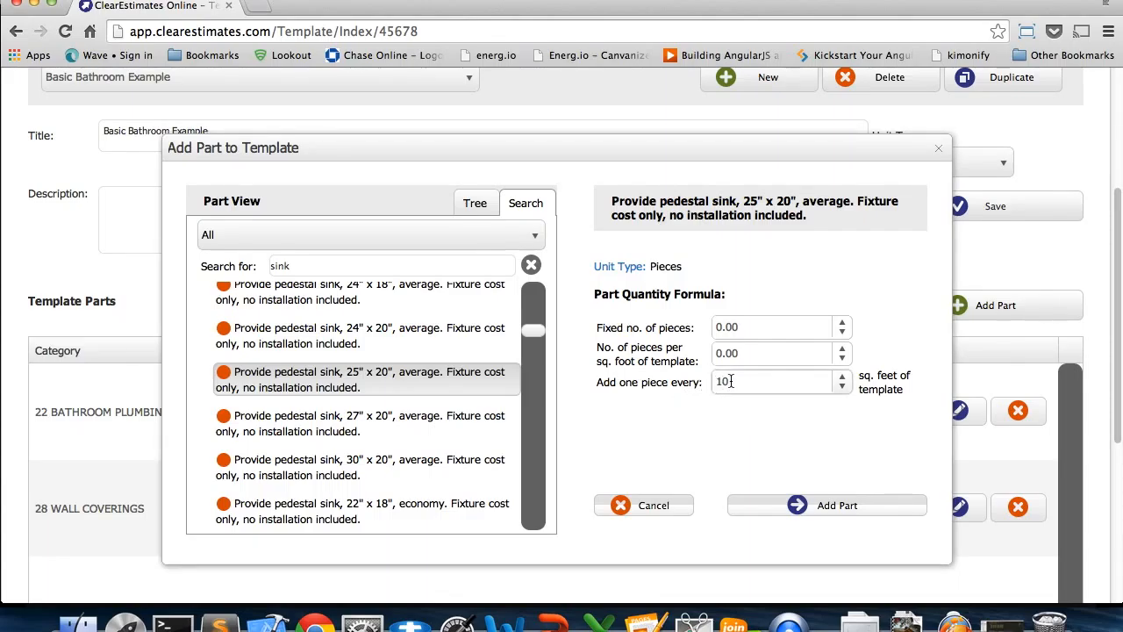
click(721, 382)
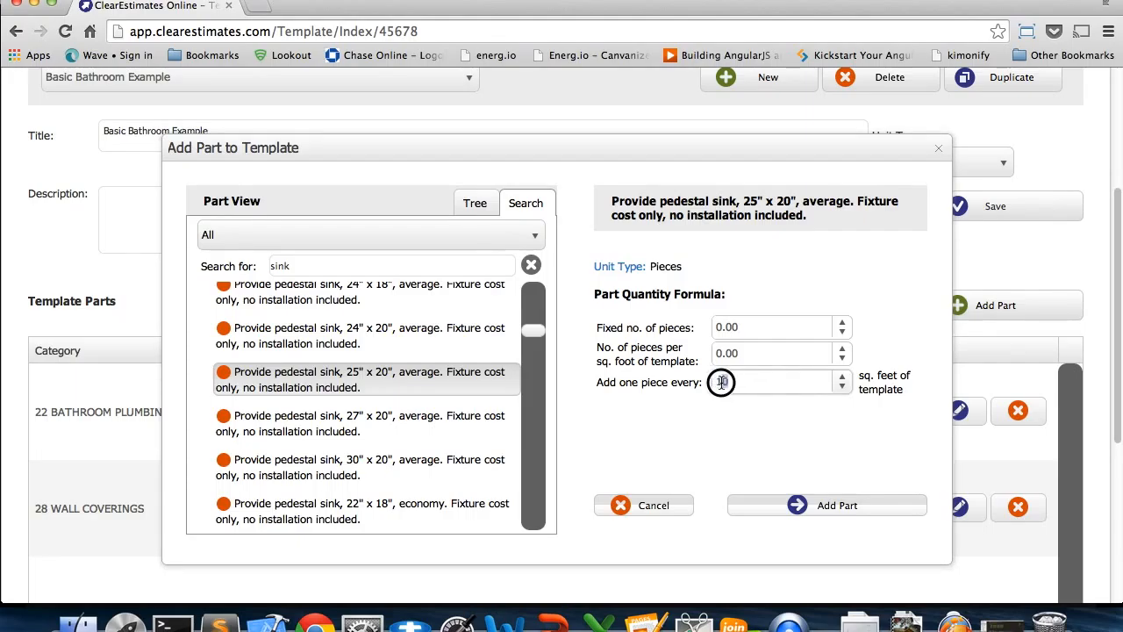
click(719, 408)
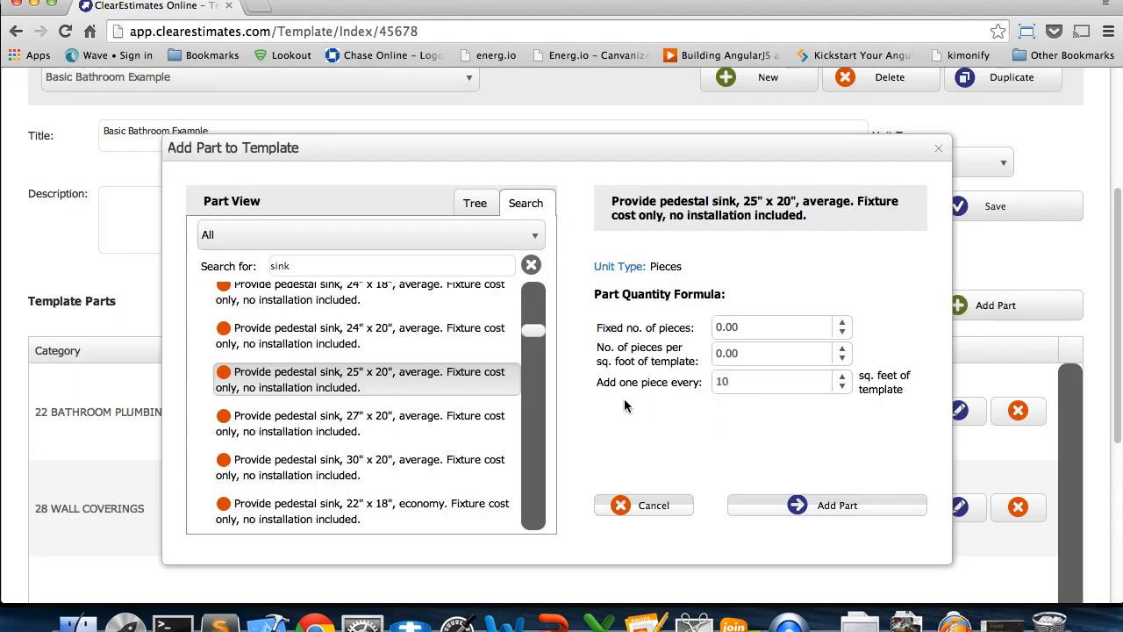
Add the sink part with one piece every 25 sq. feet of template, and save the template
click(740, 382)
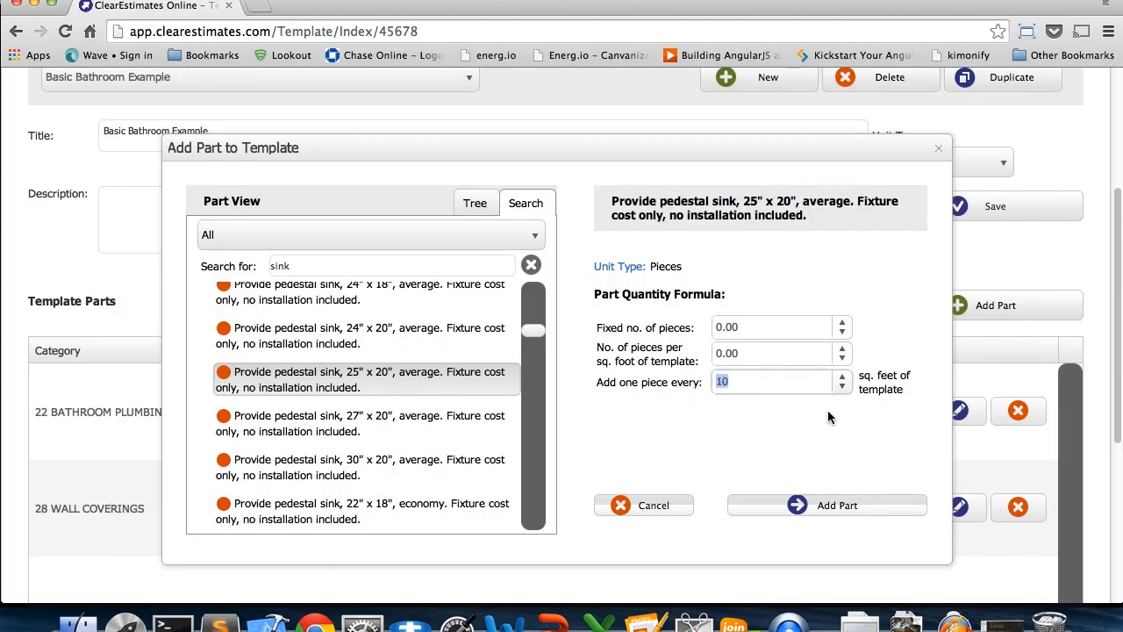
text(25)
click(843, 505)
scroll(1005, 436, down, 3)
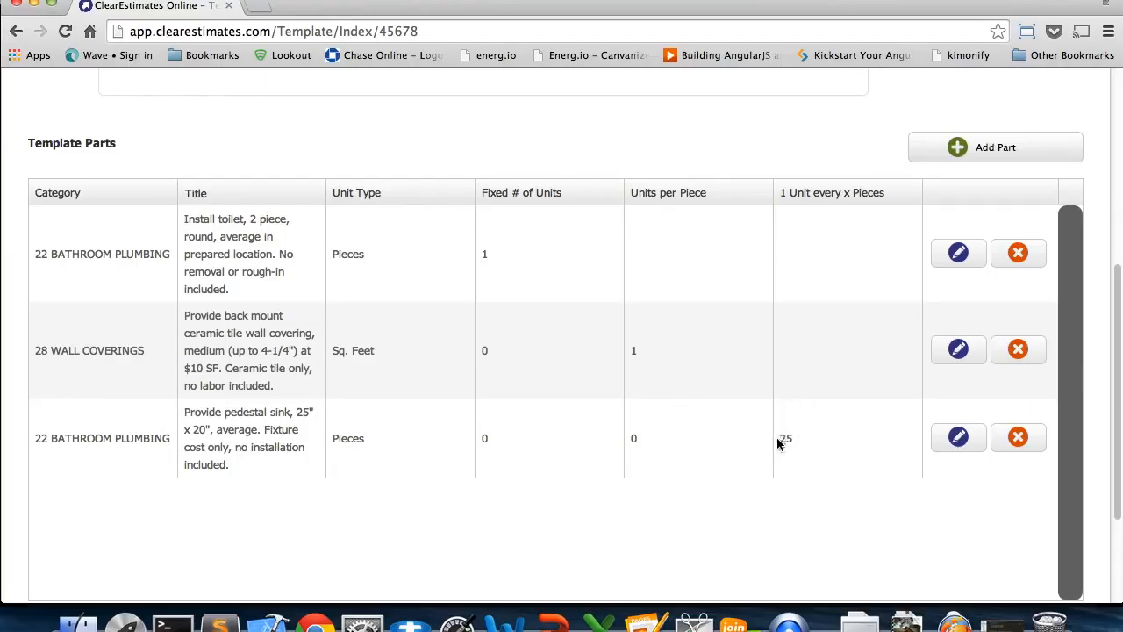
scroll(1096, 430, up, 5)
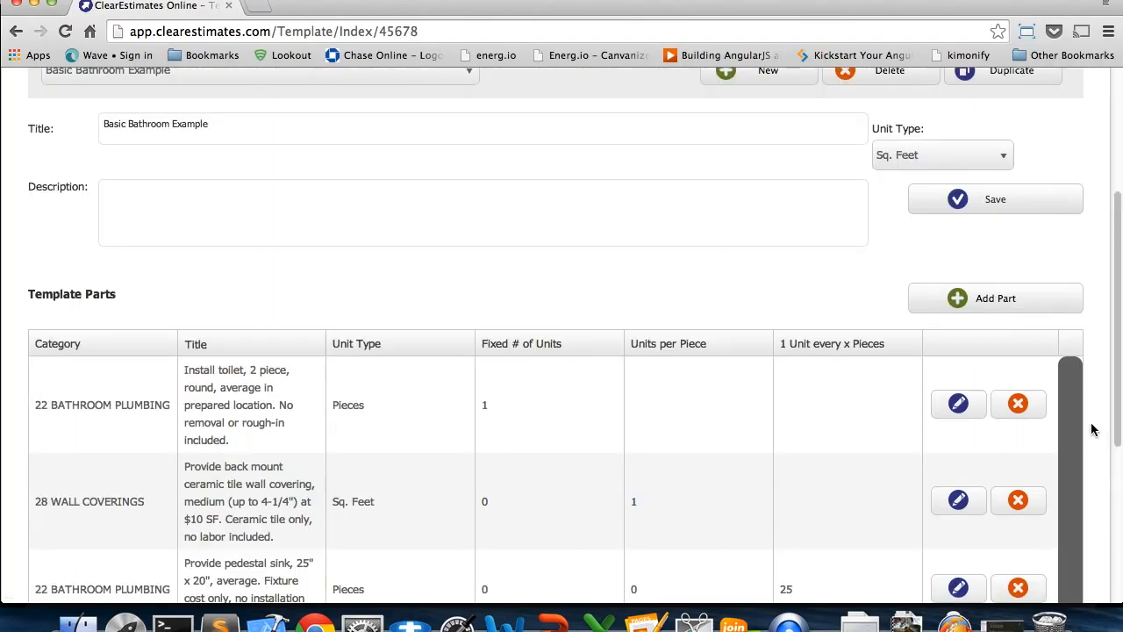
click(995, 245)
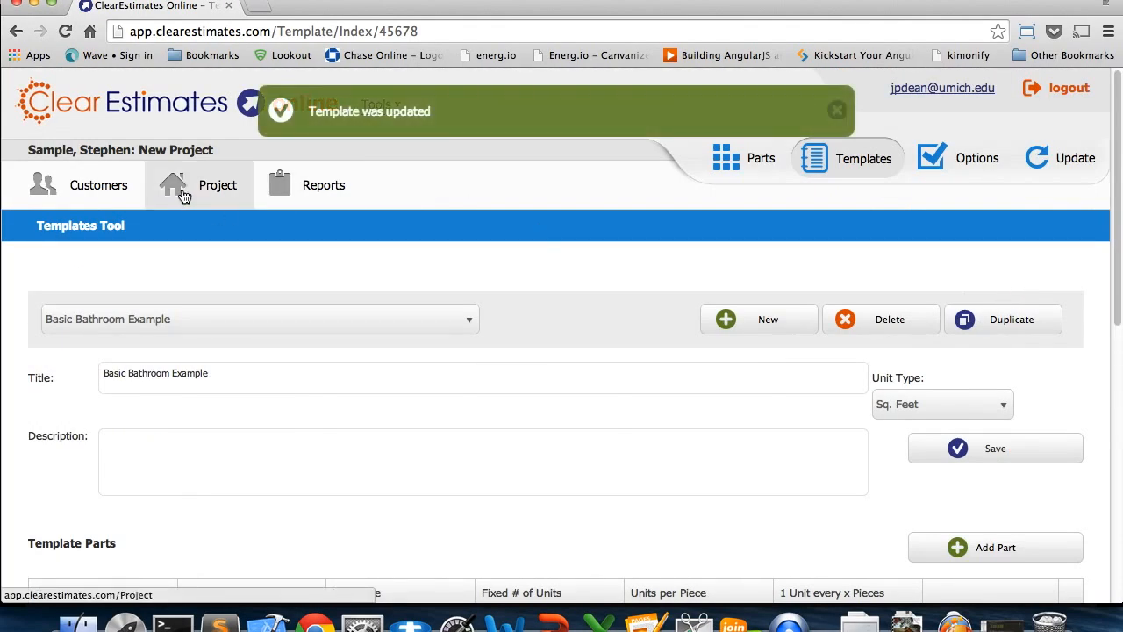
Create a new project for the current sample customer, title it "Basic Bathroom Example", and save it
click(117, 208)
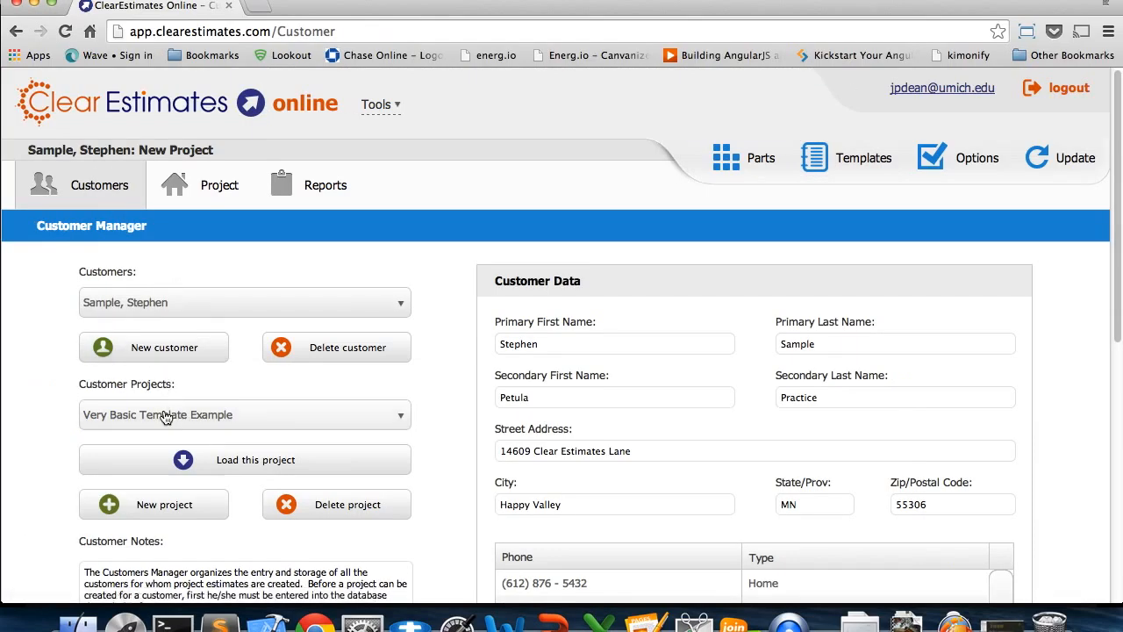
click(166, 513)
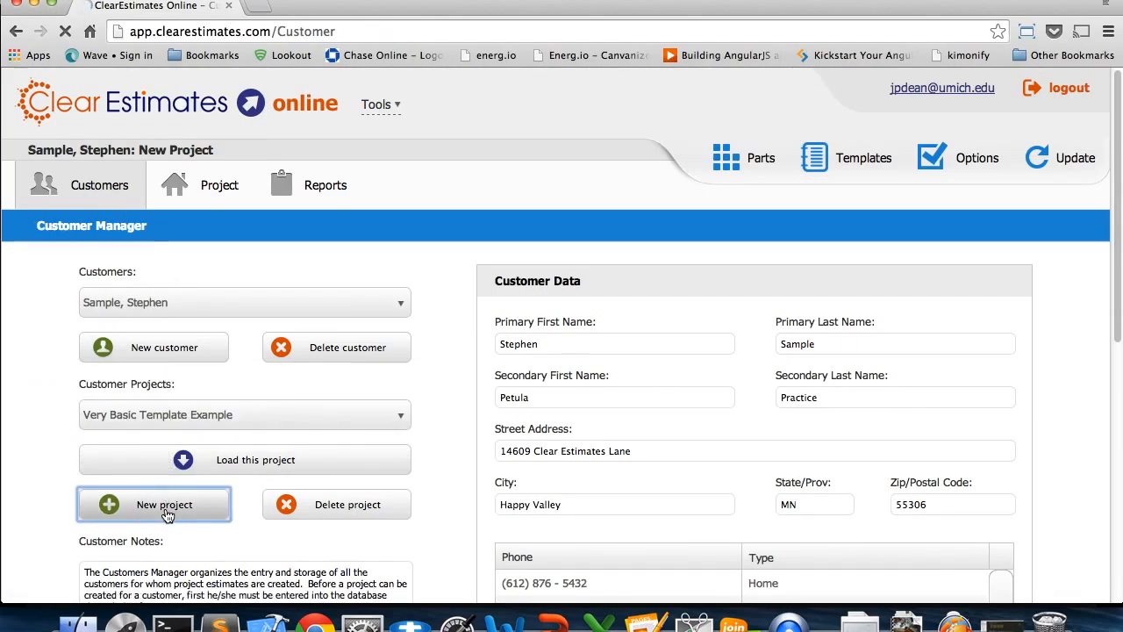
click(264, 313)
triple_click(264, 313)
text(Basic )
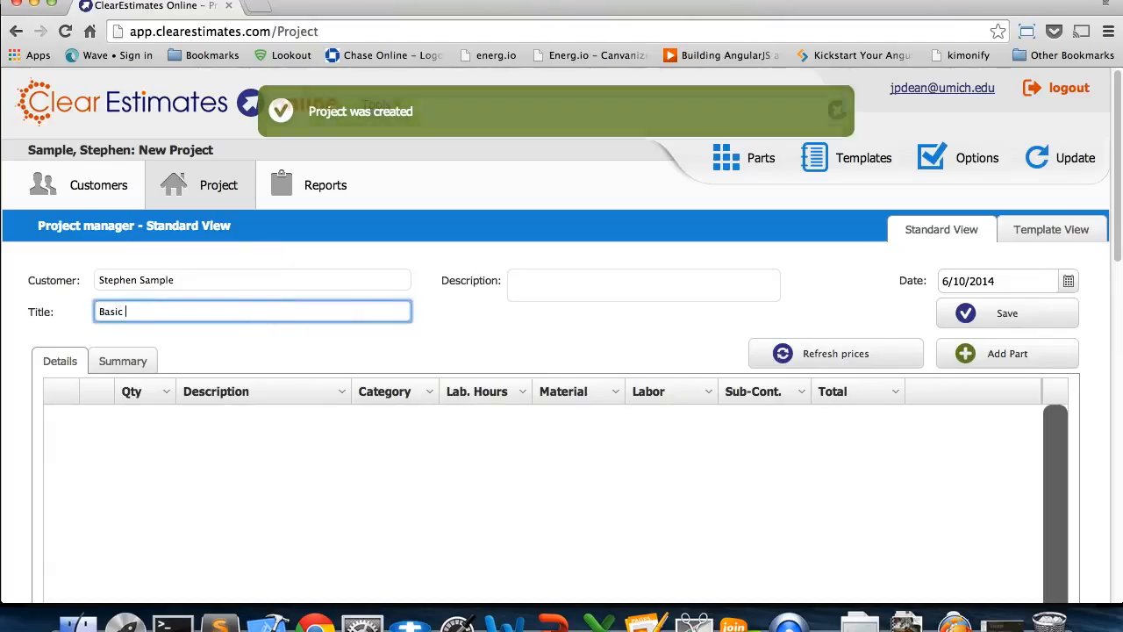
text(Bathroom Example)
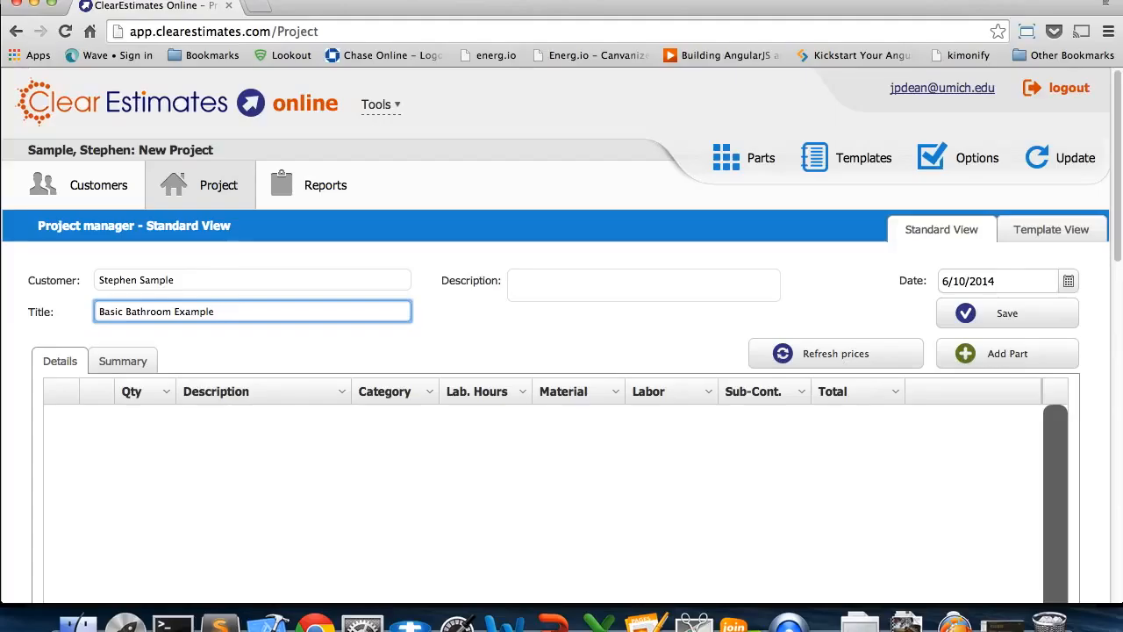
click(965, 316)
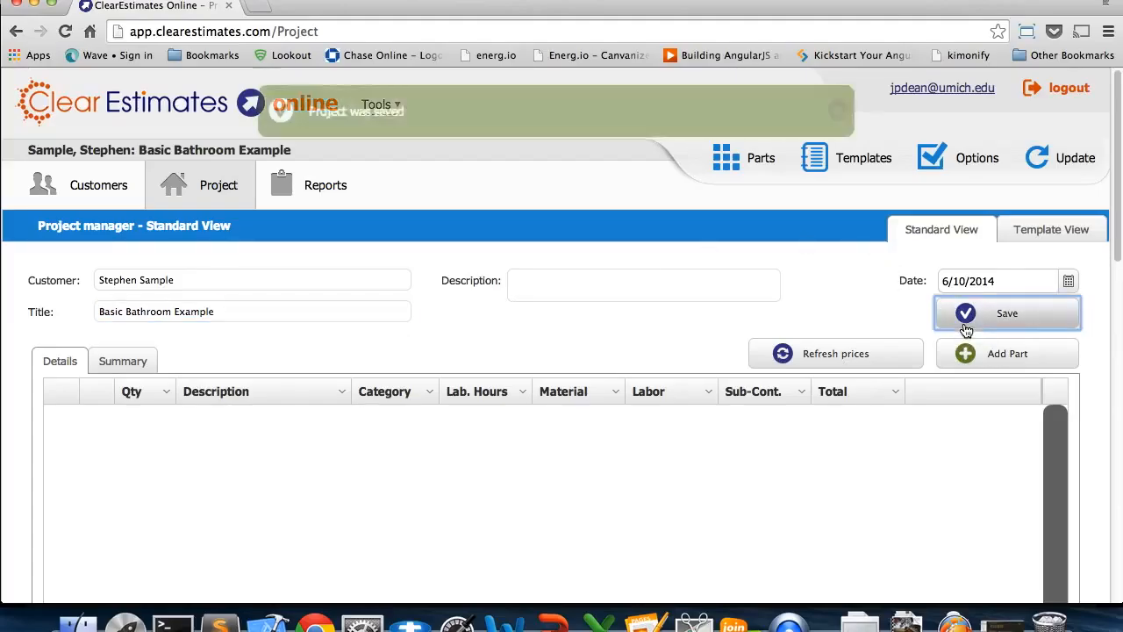
Switch the project to Template View and choose the Basic Bathroom Example template
click(1042, 228)
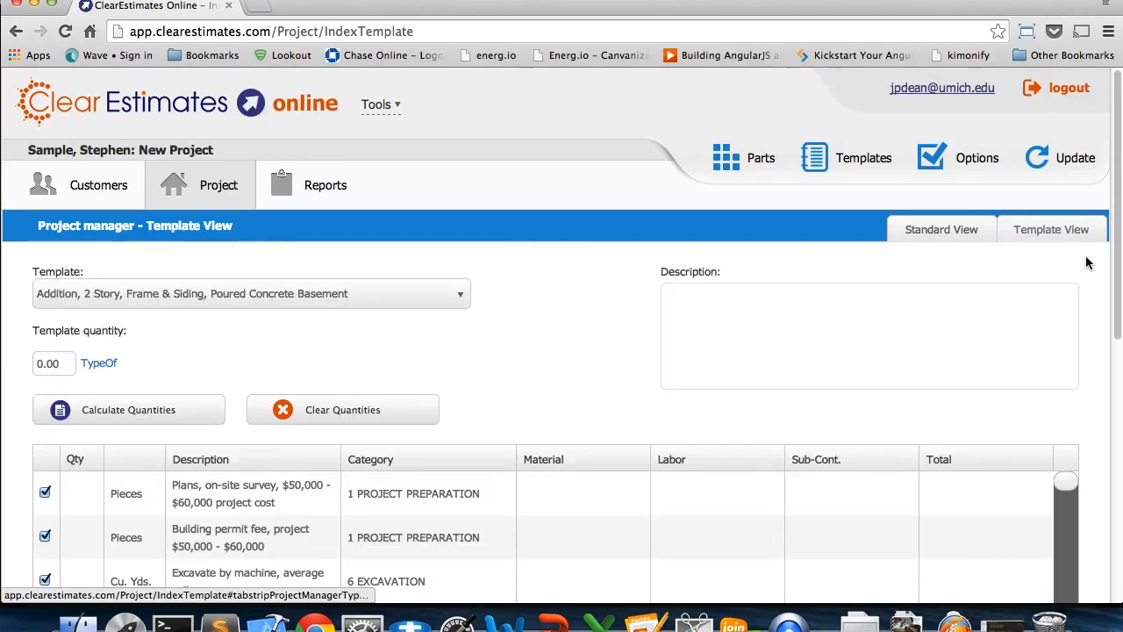
scroll(1085, 267, down, 1)
scroll(1084, 267, down, 2)
click(436, 173)
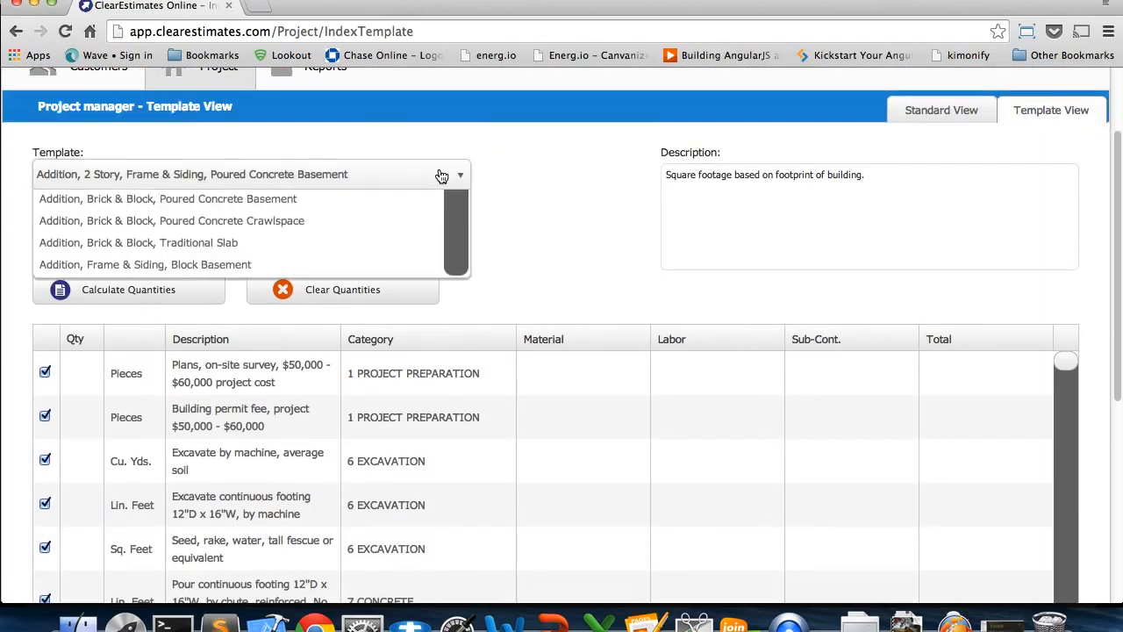
drag(463, 206, 458, 235)
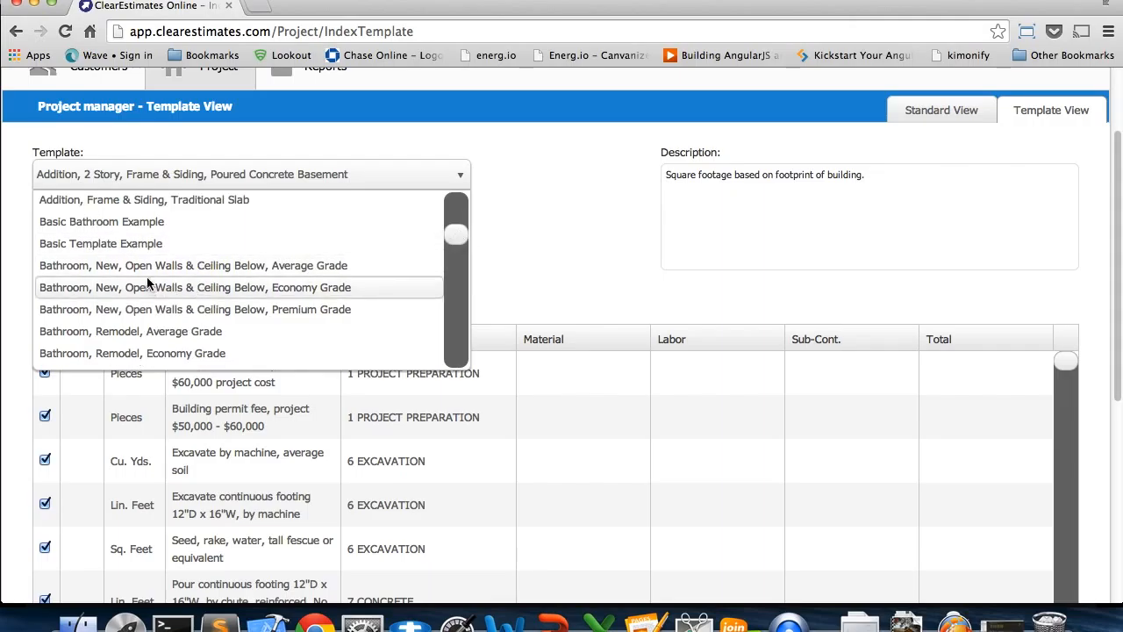
click(145, 227)
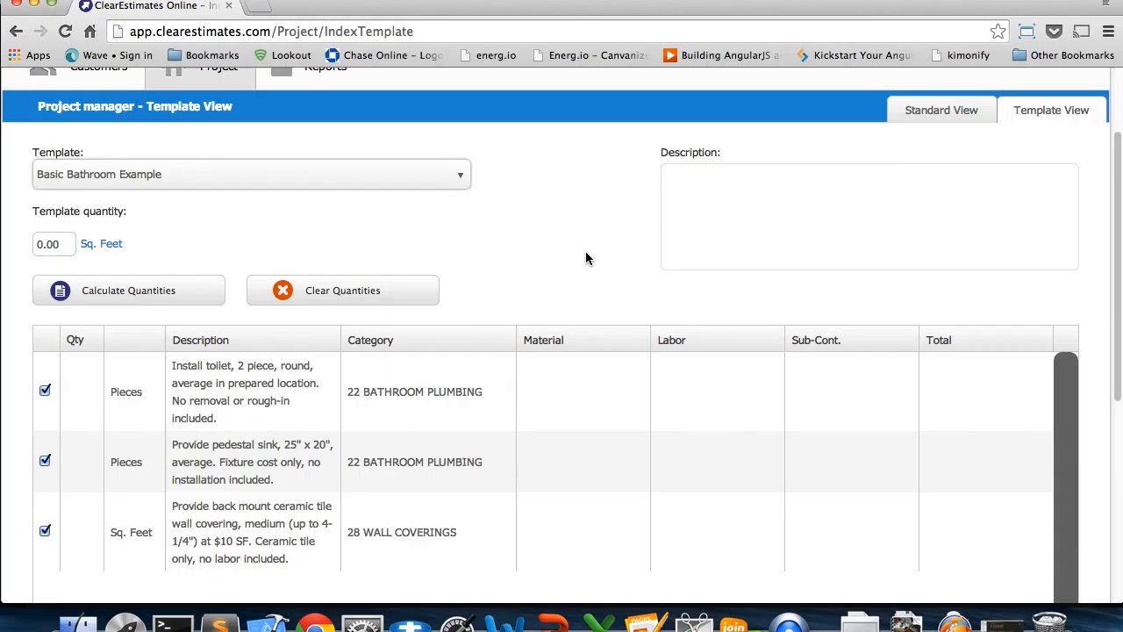
Set the template quantity to 50 sq. feet, calculate the part quantities, and review the toilet, sink and tile rows
scroll(571, 259, down, 2)
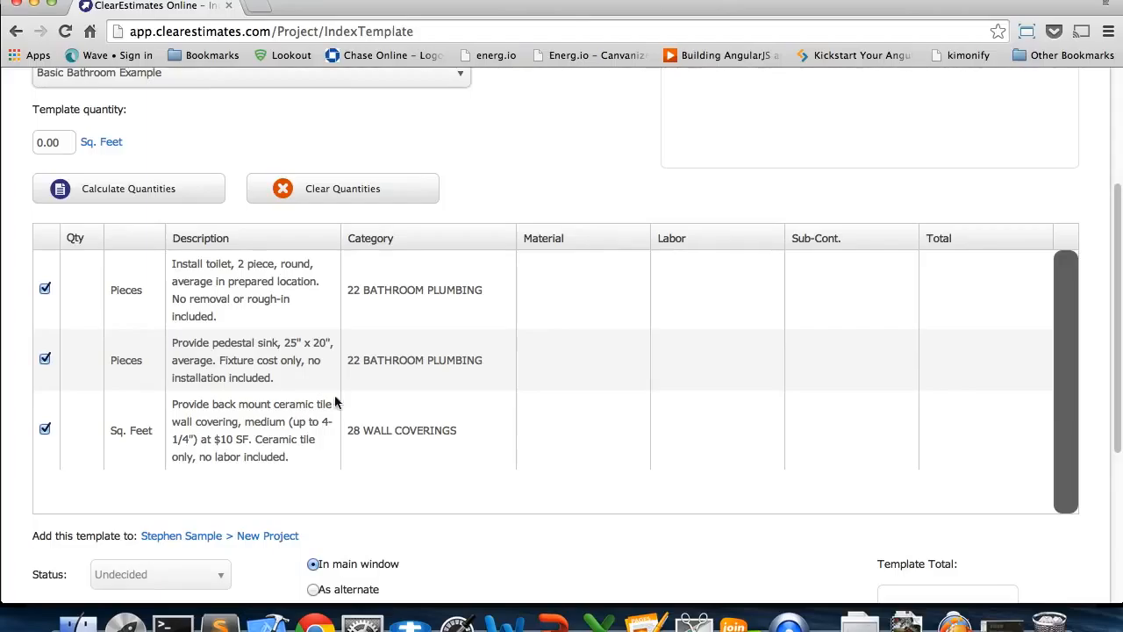
click(68, 141)
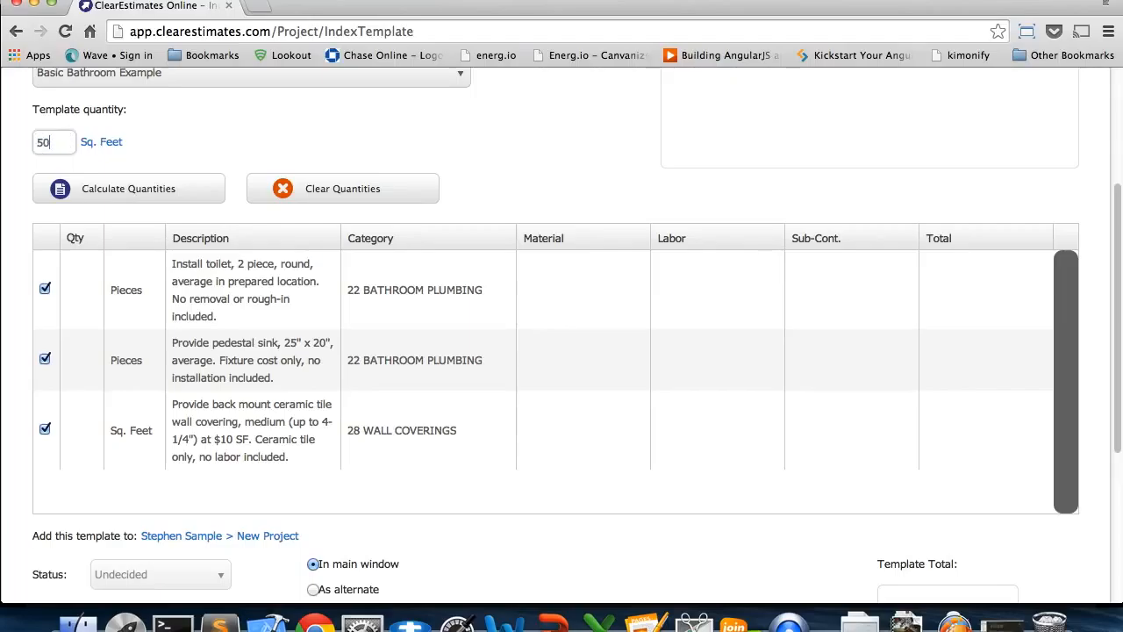
click(103, 194)
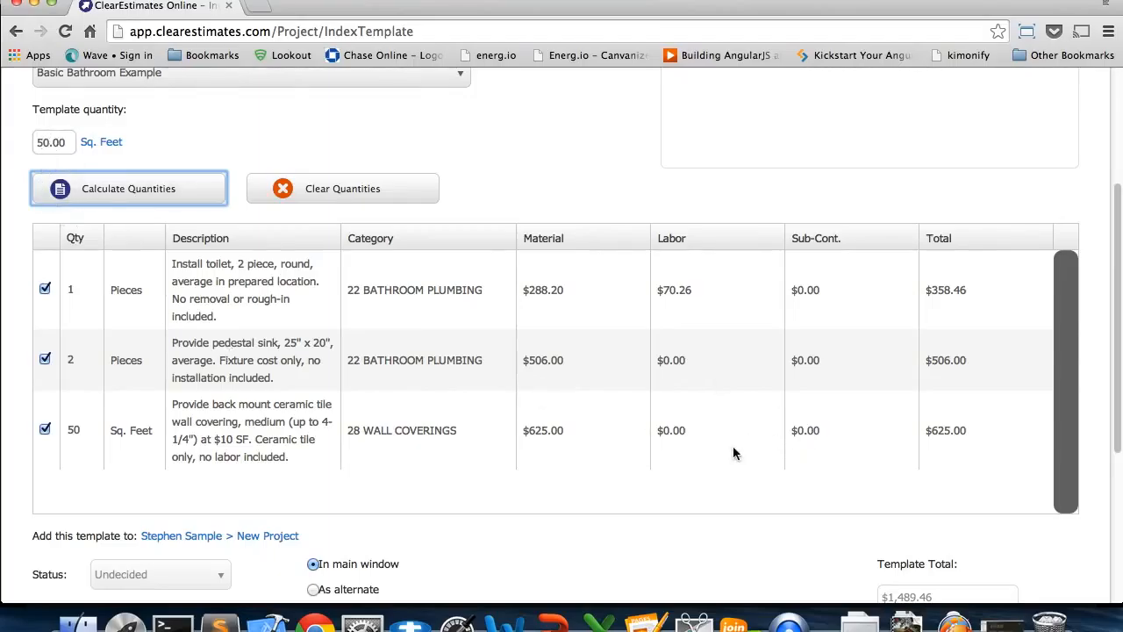
scroll(1108, 428, down, 1)
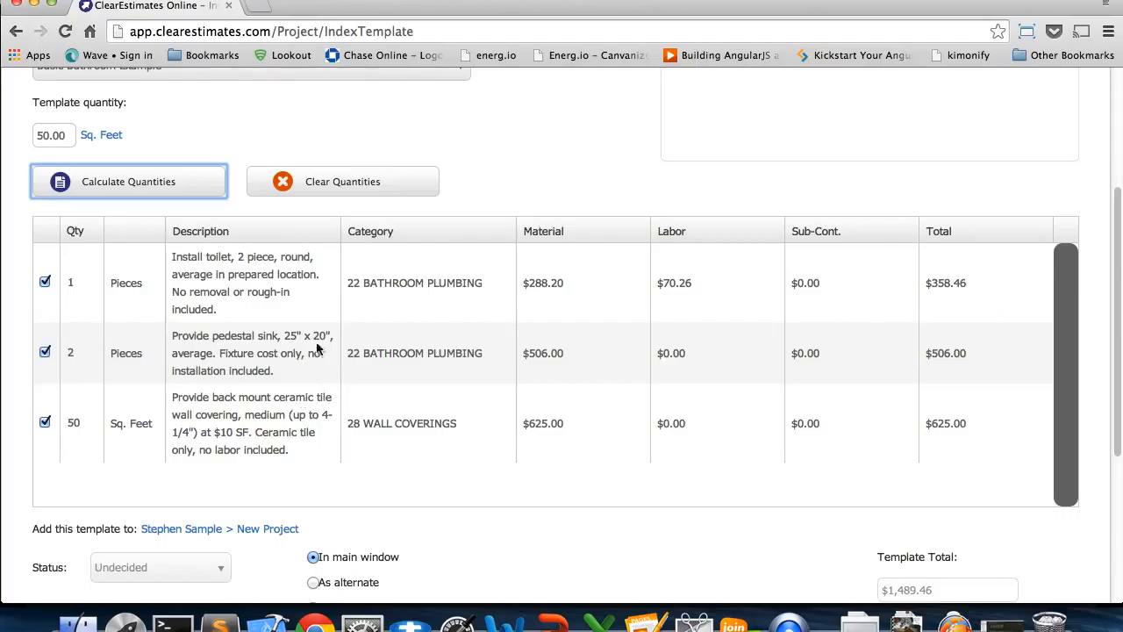
scroll(263, 132, up, 1)
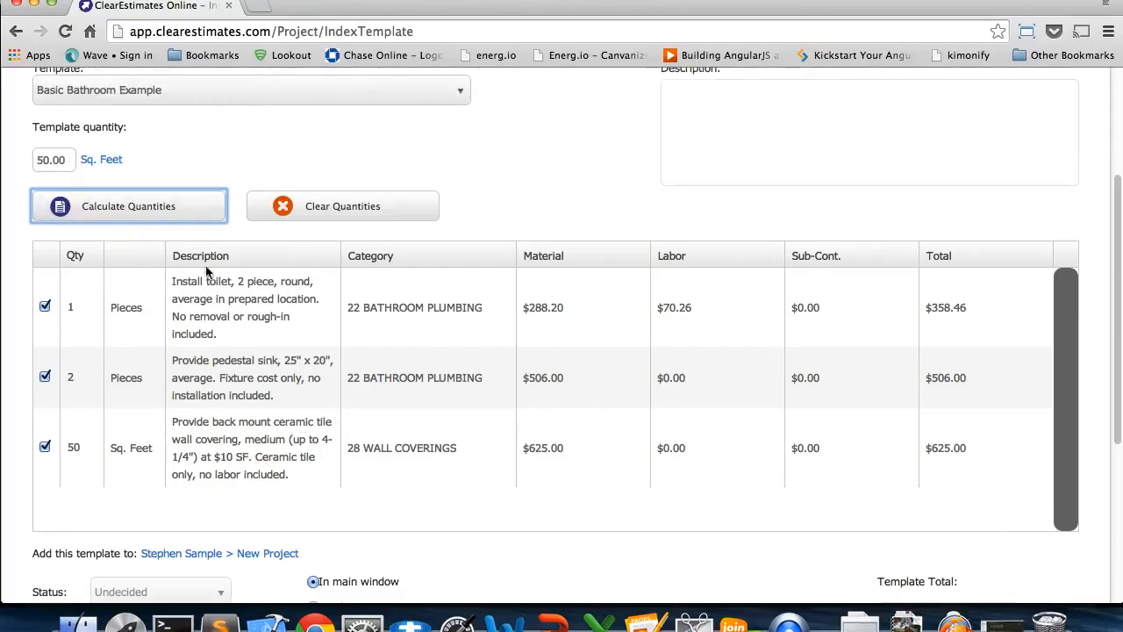
scroll(1103, 365, down, 3)
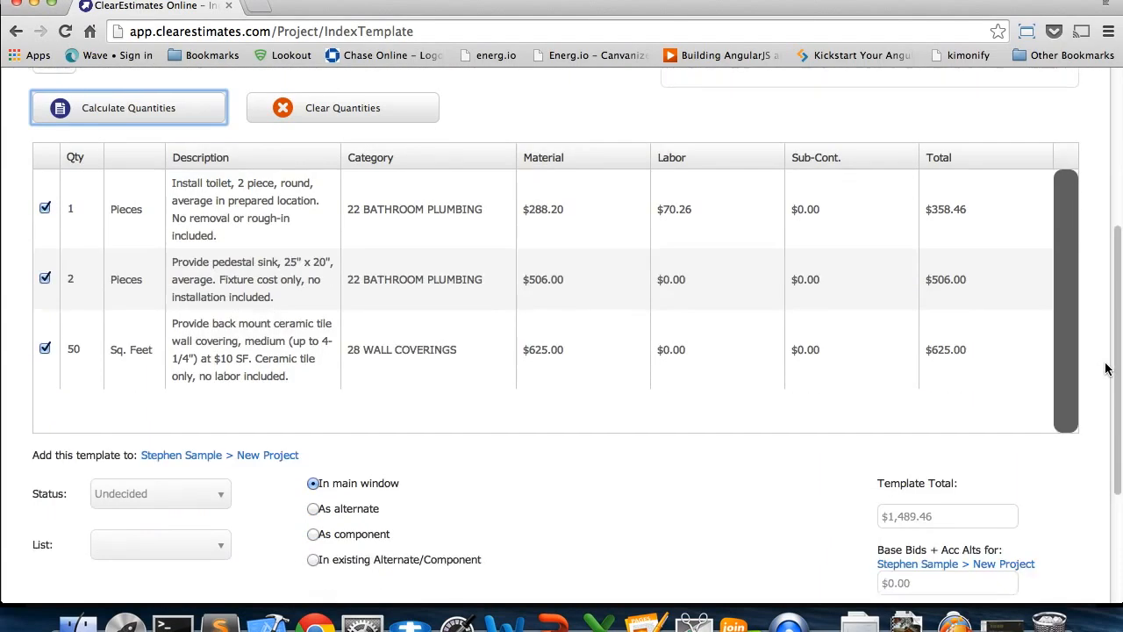
Set the template quantity to 110 sq. feet and recalculate the part quantities
scroll(1105, 368, up, 1)
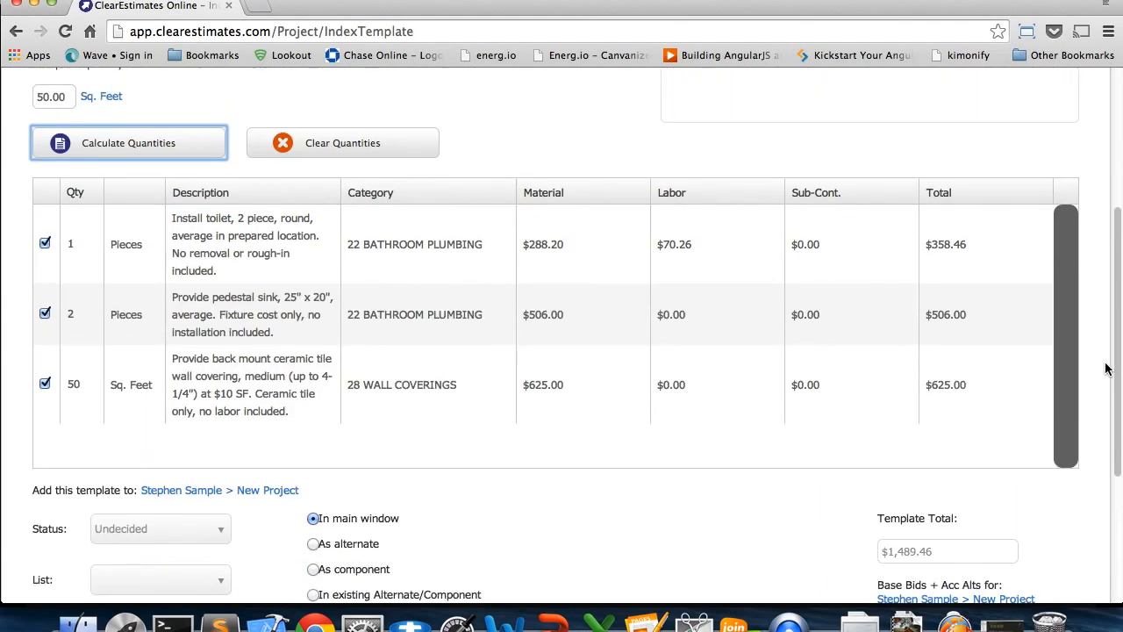
scroll(1106, 368, up, 1)
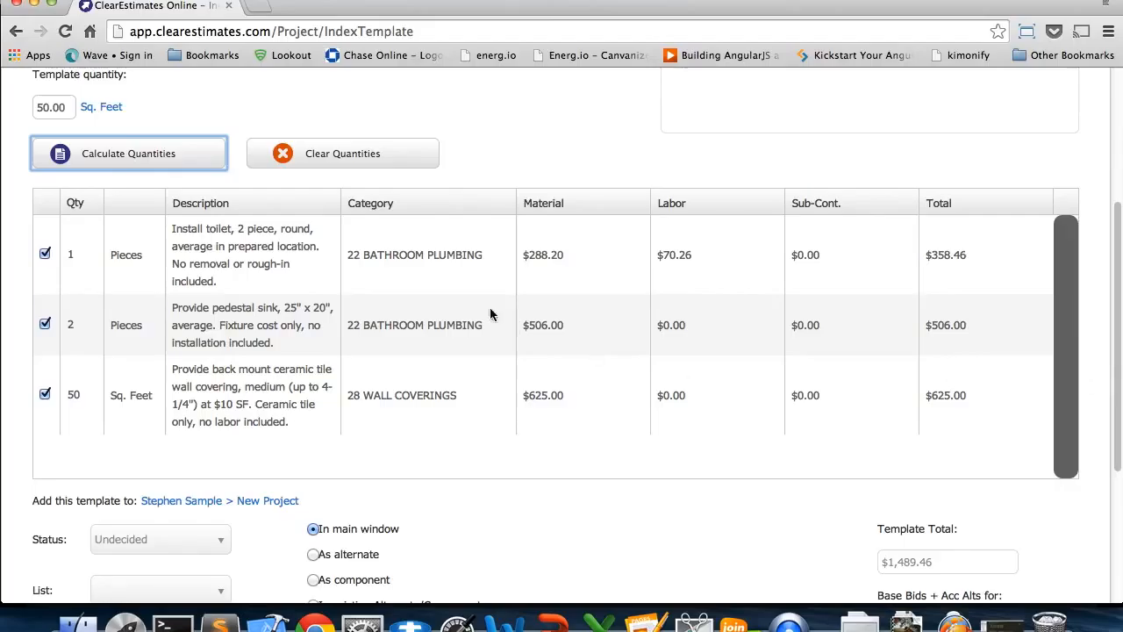
click(77, 398)
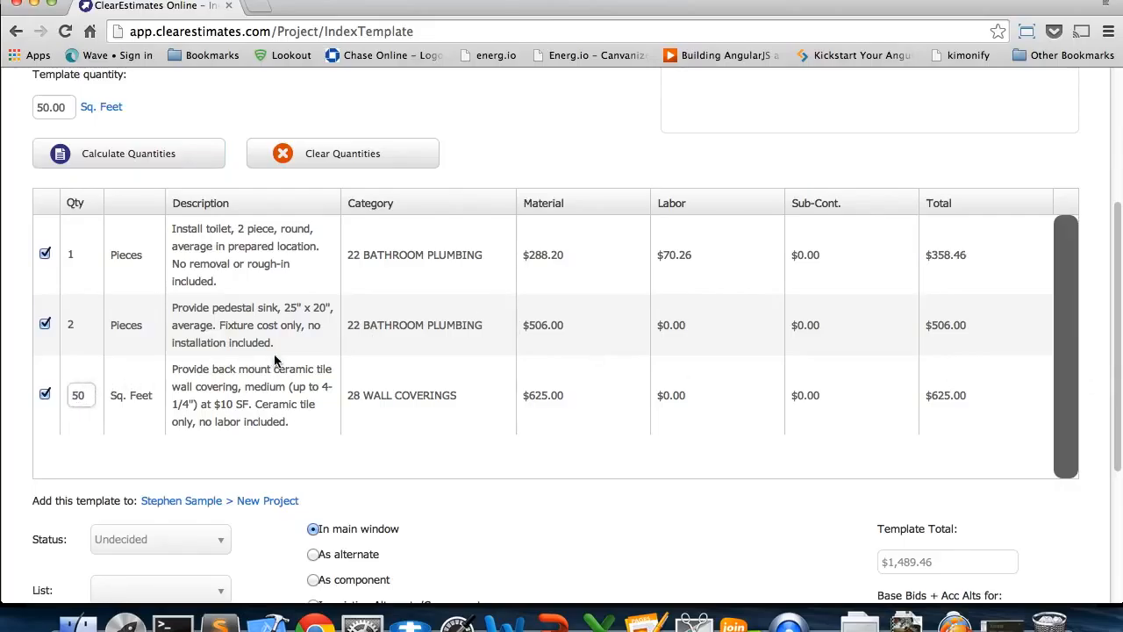
click(494, 183)
double_click(67, 112)
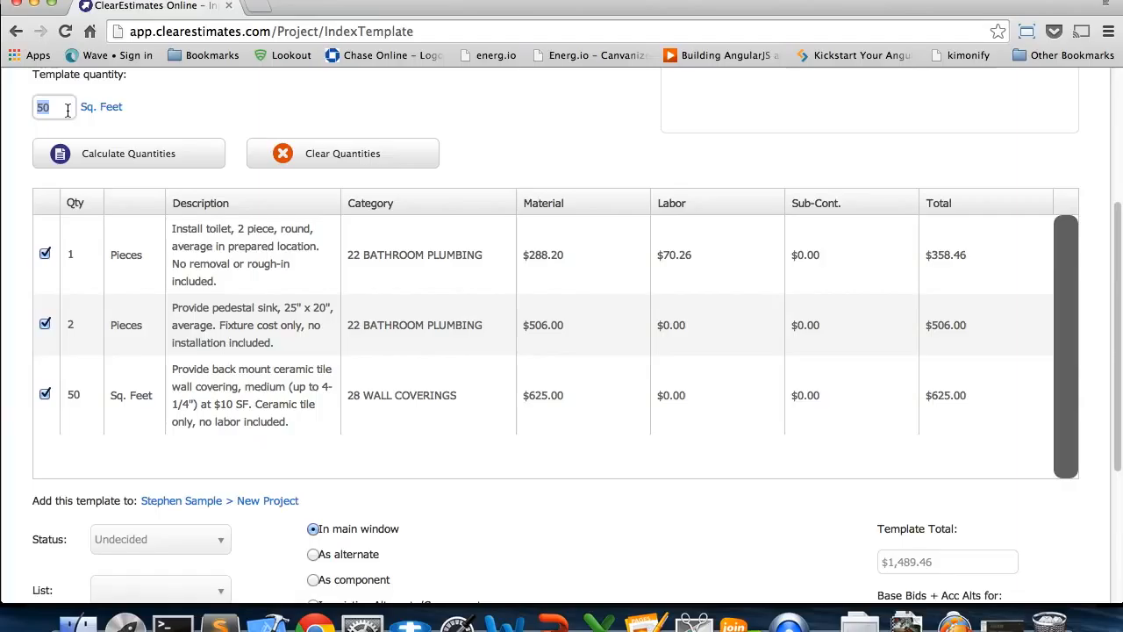
text(10)
click(129, 153)
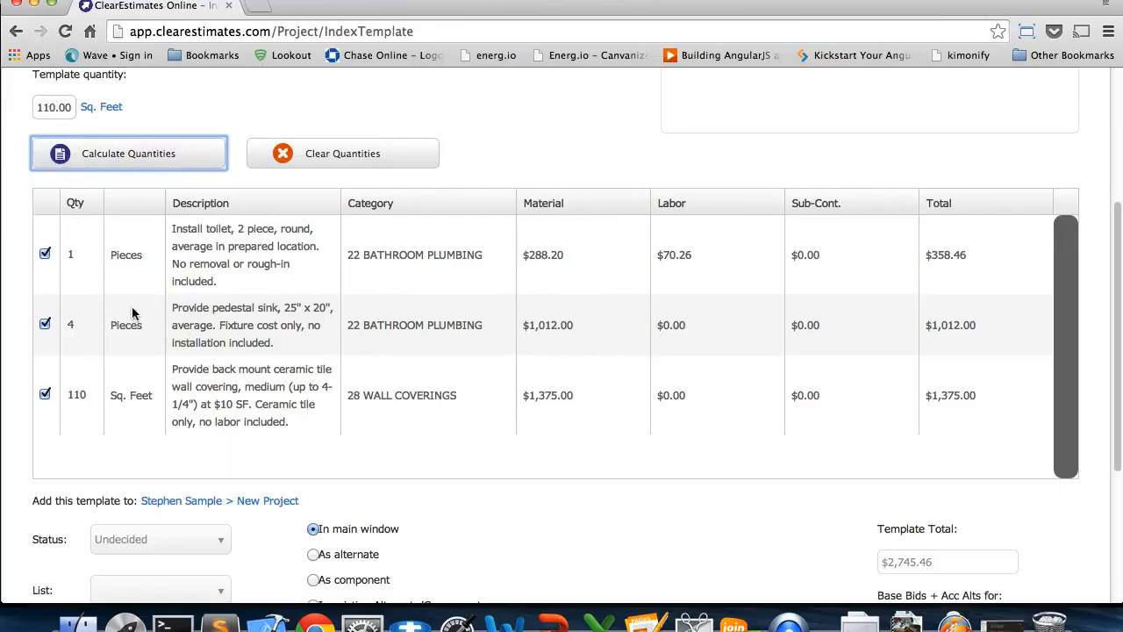
Override the pedestal sink row's quantity with 2 pieces
click(73, 325)
double_click(75, 324)
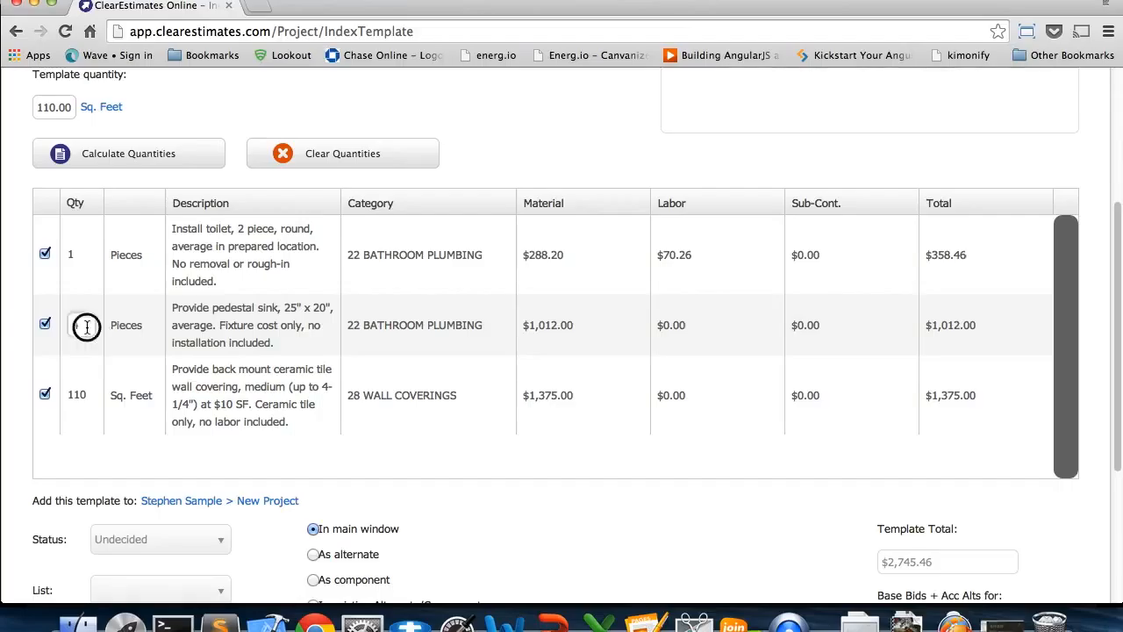
text(2)
click(502, 180)
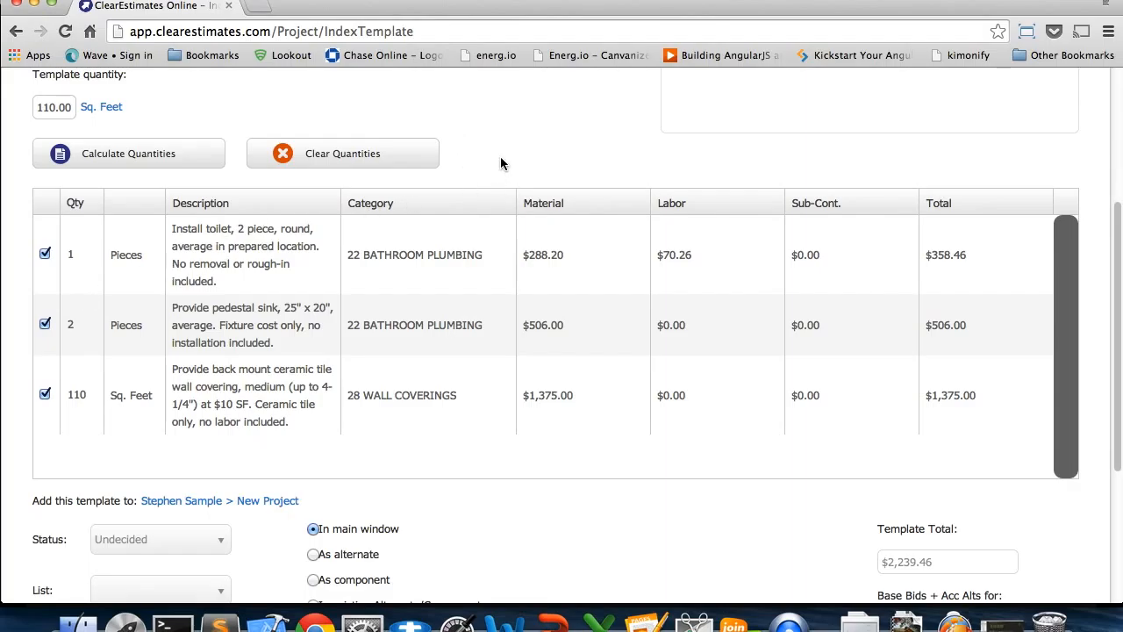
Override the ceramic tile row's quantity with 120 sq. feet
scroll(494, 164, up, 2)
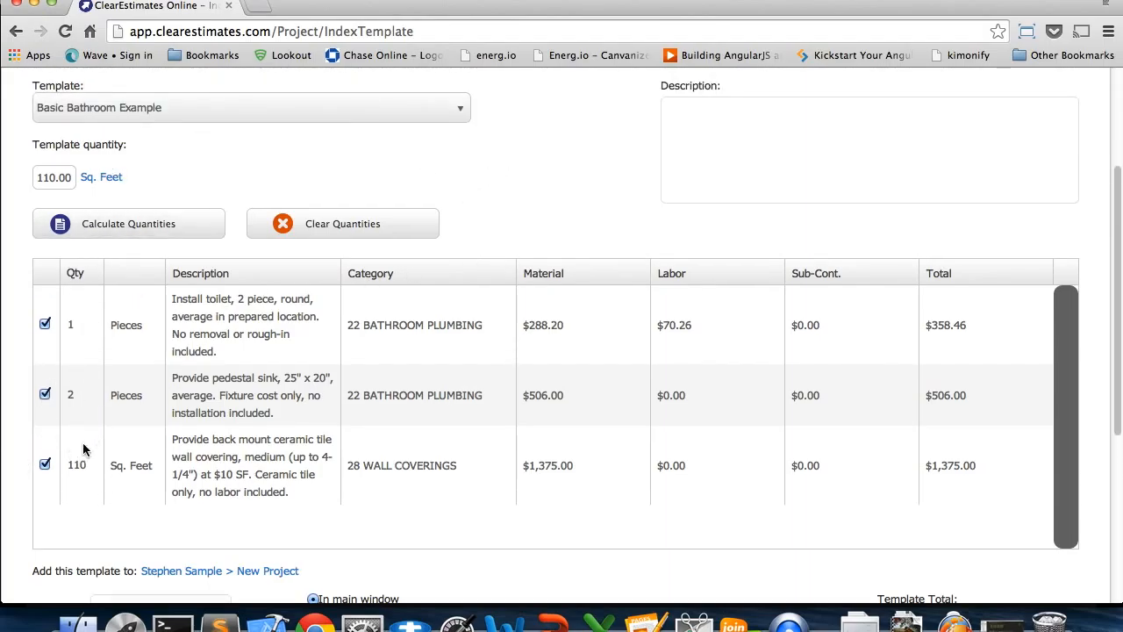
click(75, 469)
text(120)
click(563, 185)
Add the template to the project in the main window and review the copied parts
scroll(1084, 372, down, 5)
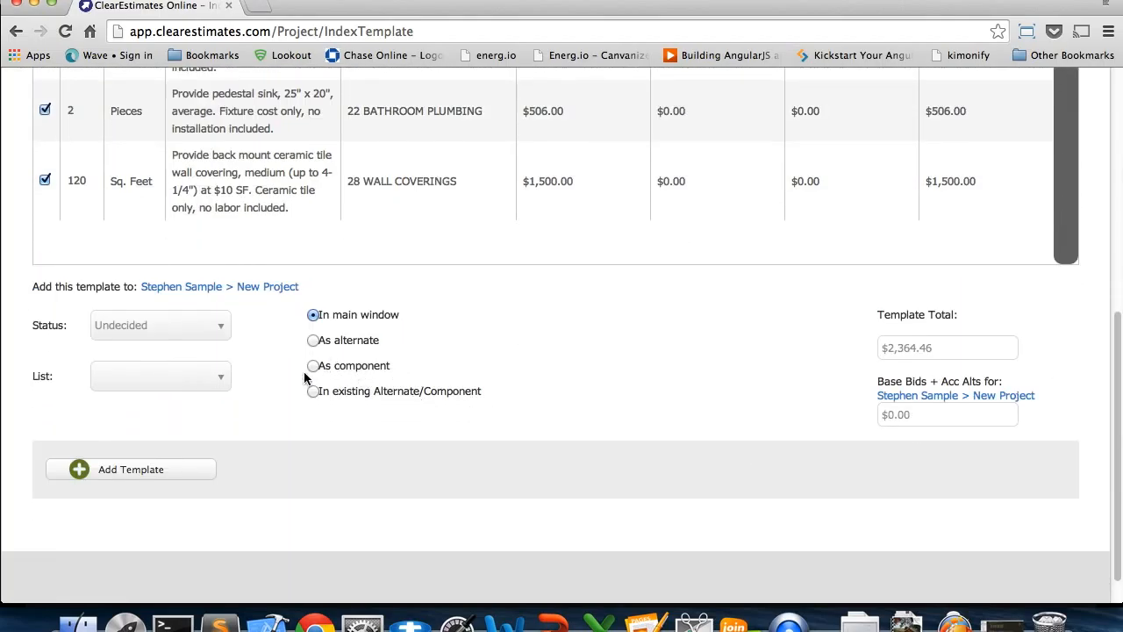
click(191, 471)
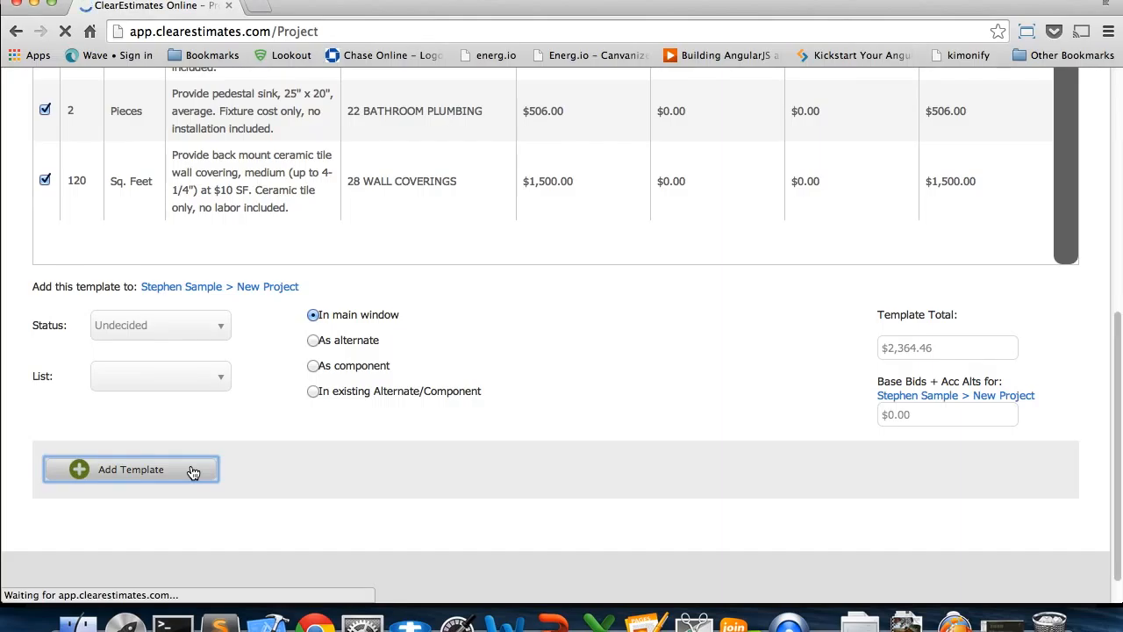
scroll(1088, 344, down, 3)
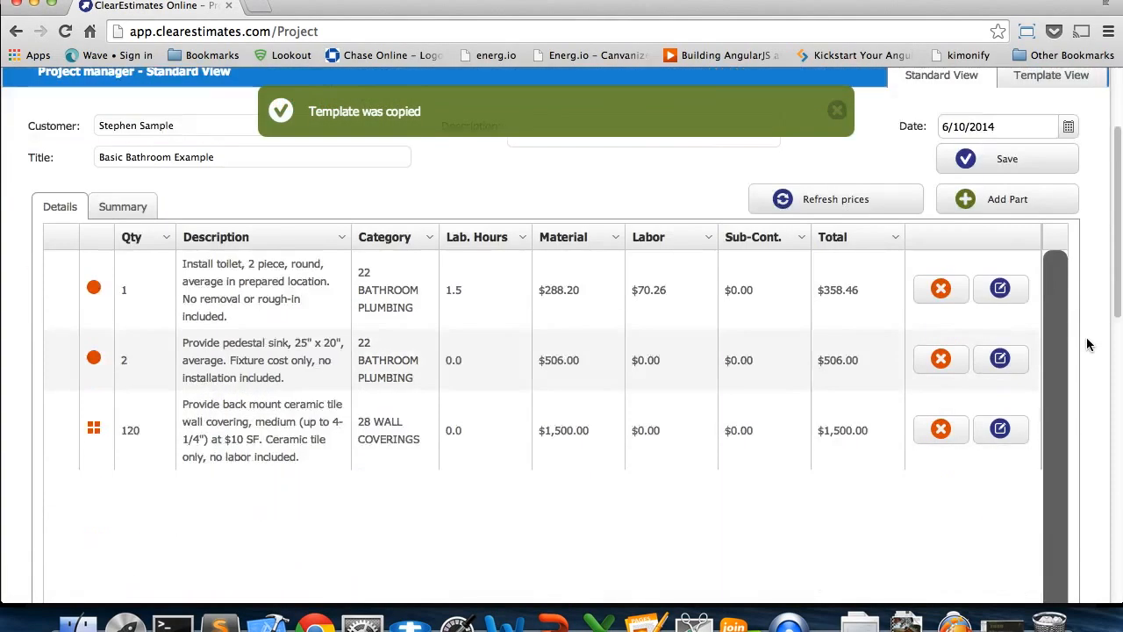
scroll(1087, 344, down, 5)
scroll(1086, 354, up, 3)
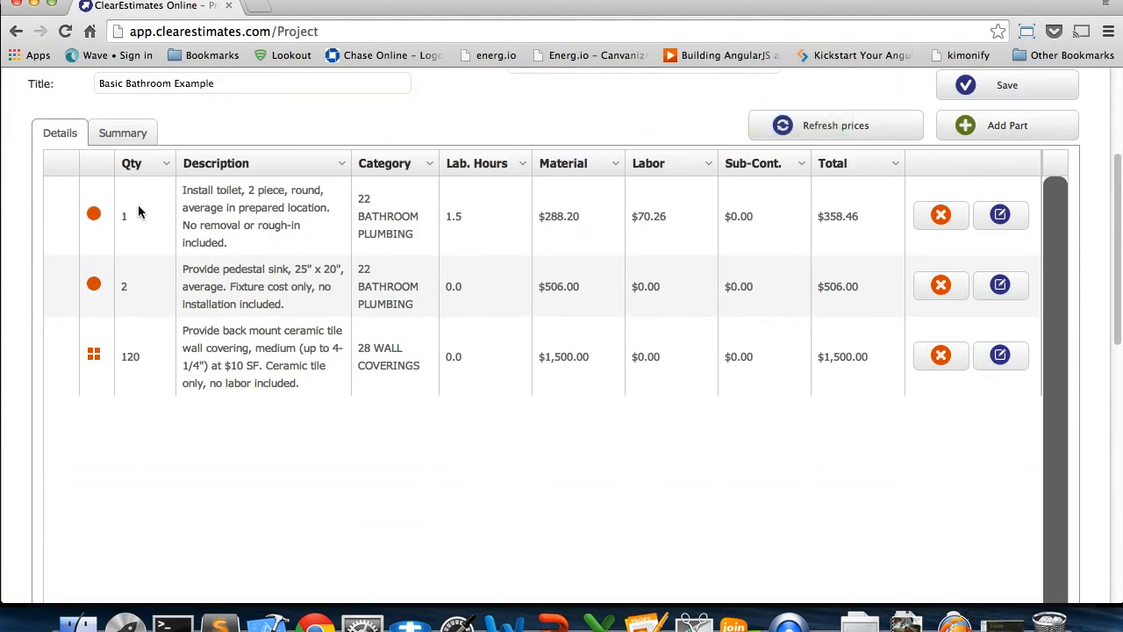
Set the project's pedestal sink quantity to 4 and ceramic tile quantity to 150, and review the project totals and markup
click(129, 290)
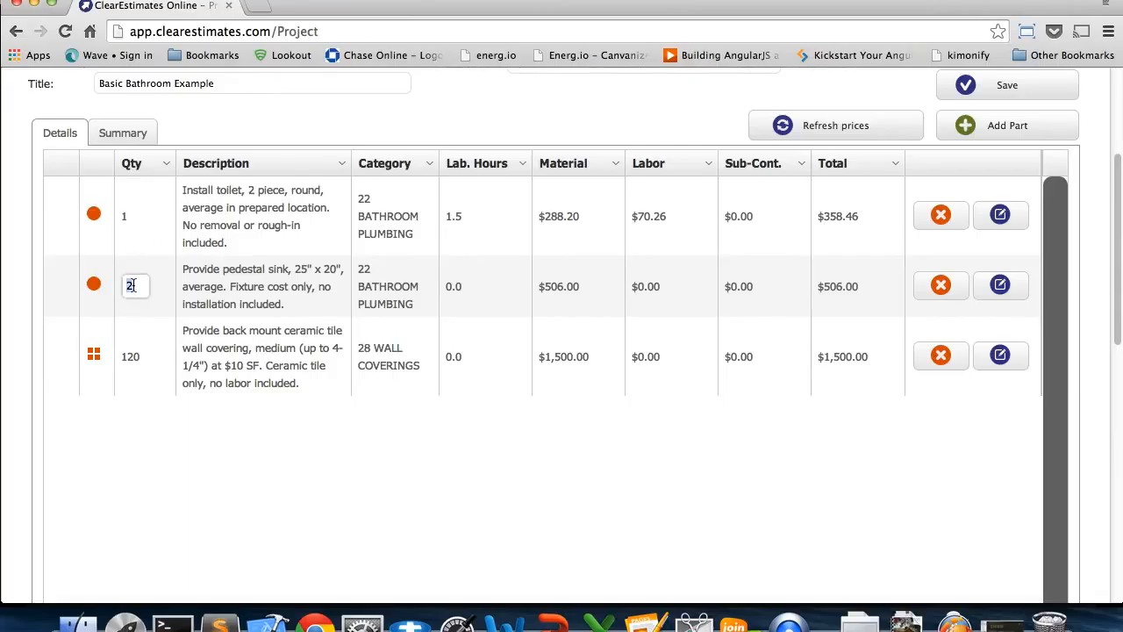
click(138, 350)
double_click(138, 350)
text(150)
key(Return)
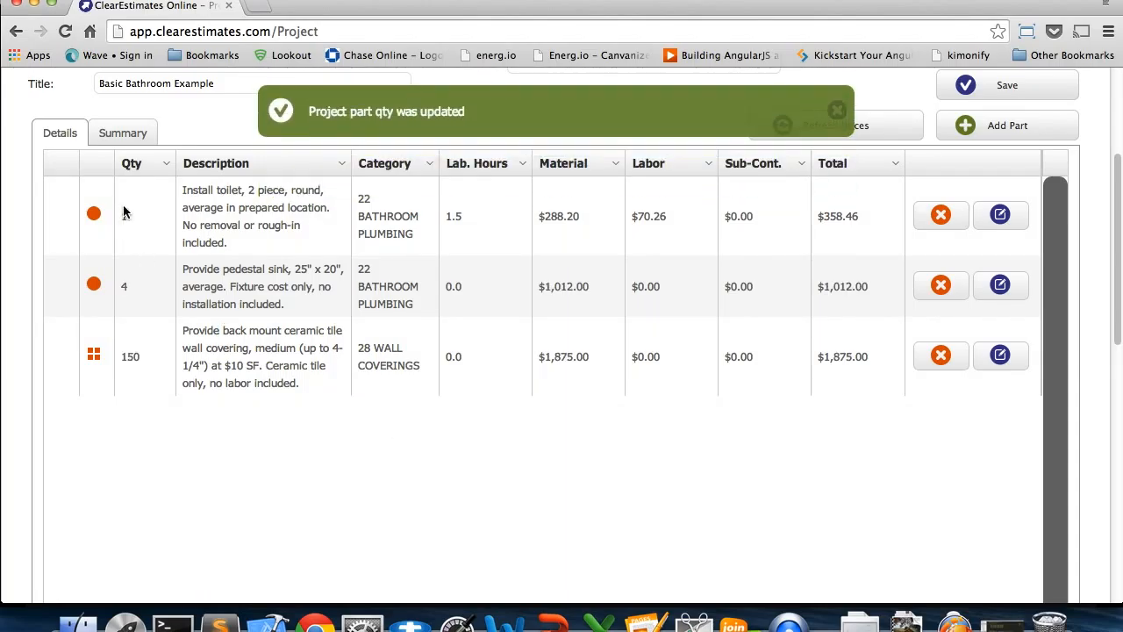
scroll(1097, 346, down, 5)
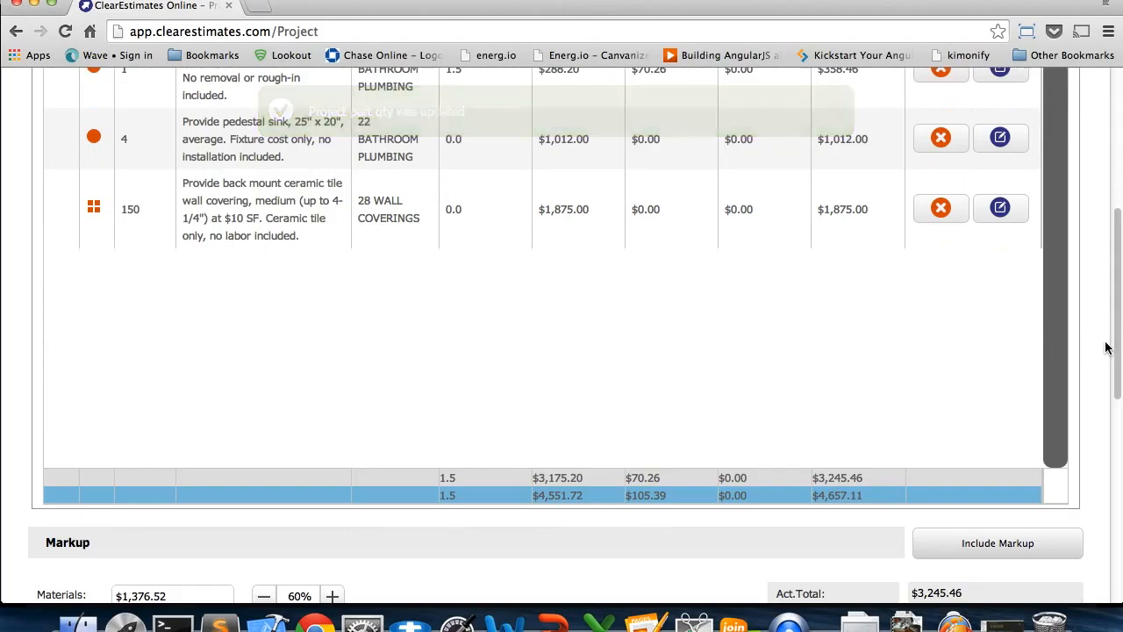
scroll(1102, 347, down, 4)
scroll(1103, 347, up, 10)
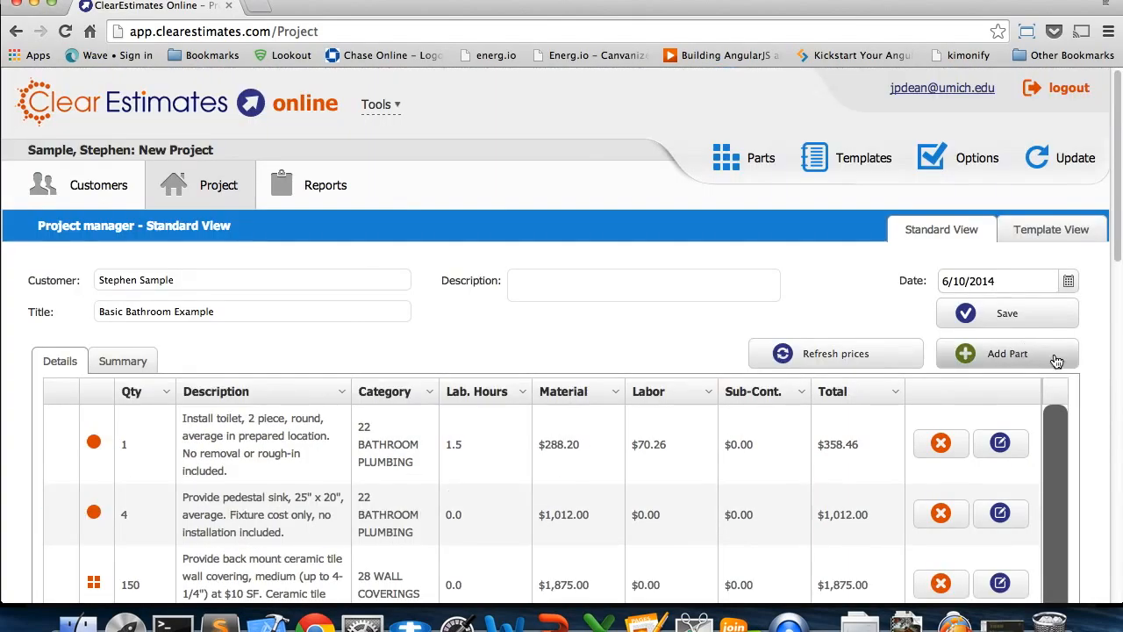
scroll(1107, 369, down, 8)
scroll(1110, 386, down, 4)
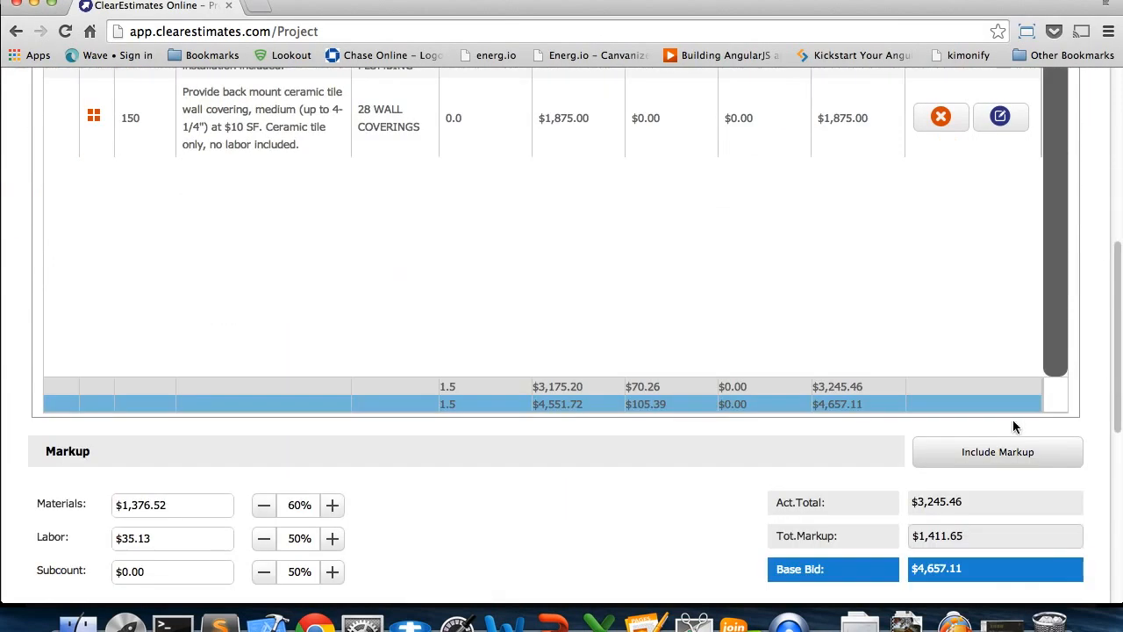
Switch to the PowerPoint slide show and advance to the "Why Use Templates?" slide
click(548, 625)
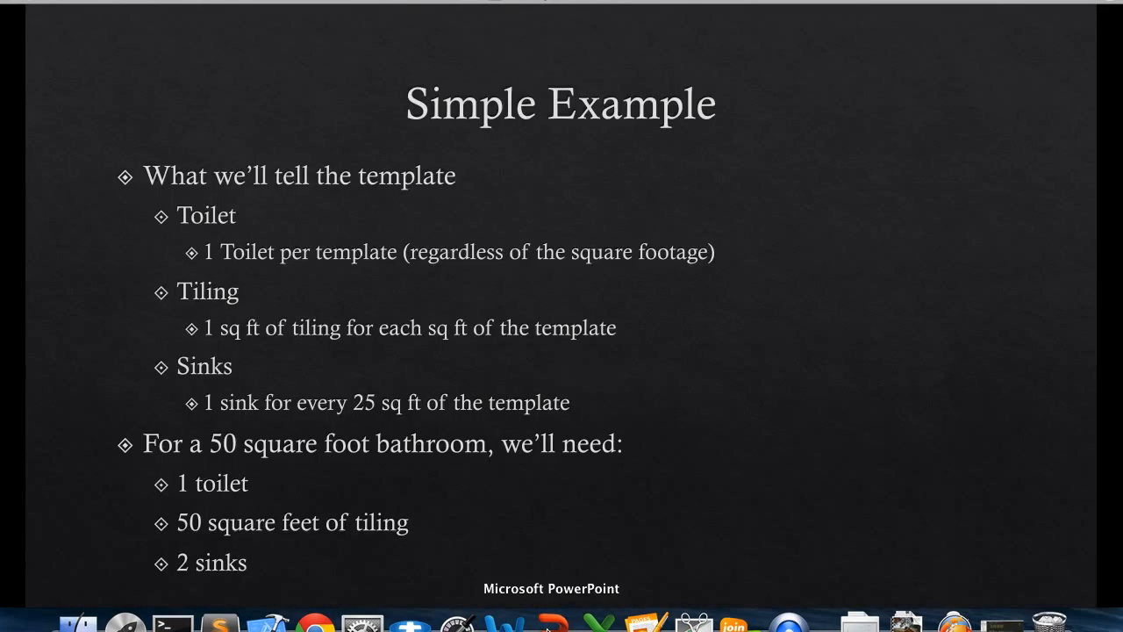
click(737, 403)
click(737, 404)
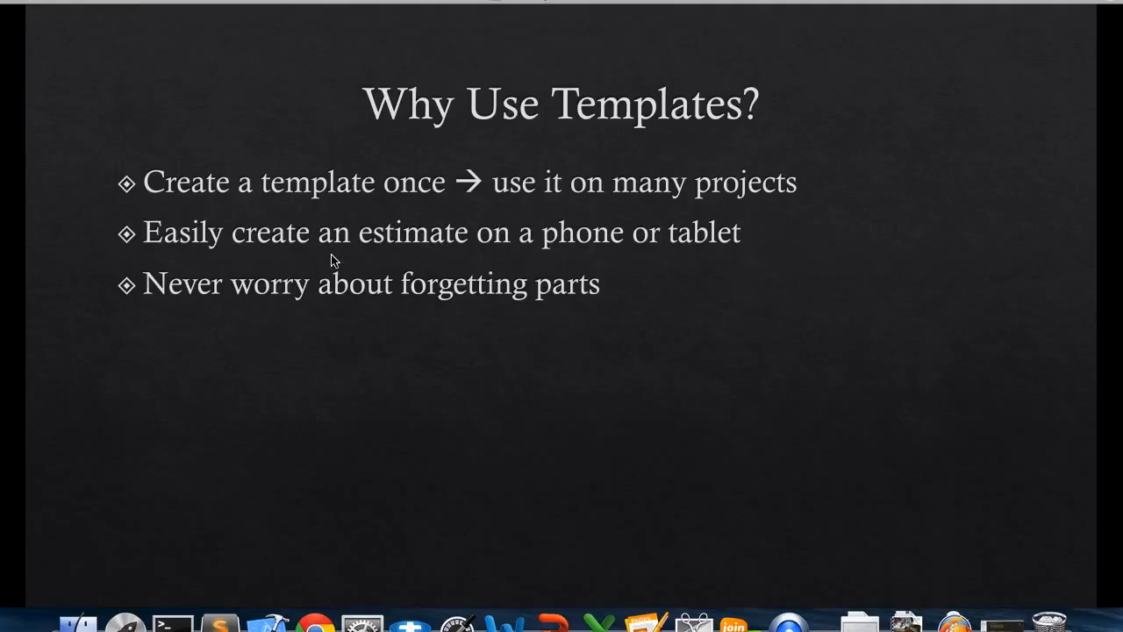
Return to the ClearEstimates project in Chrome, browse the 1 PROJECT PREPARATION parts available for adding, and close the list without adding any
click(314, 623)
scroll(1096, 271, up, 3)
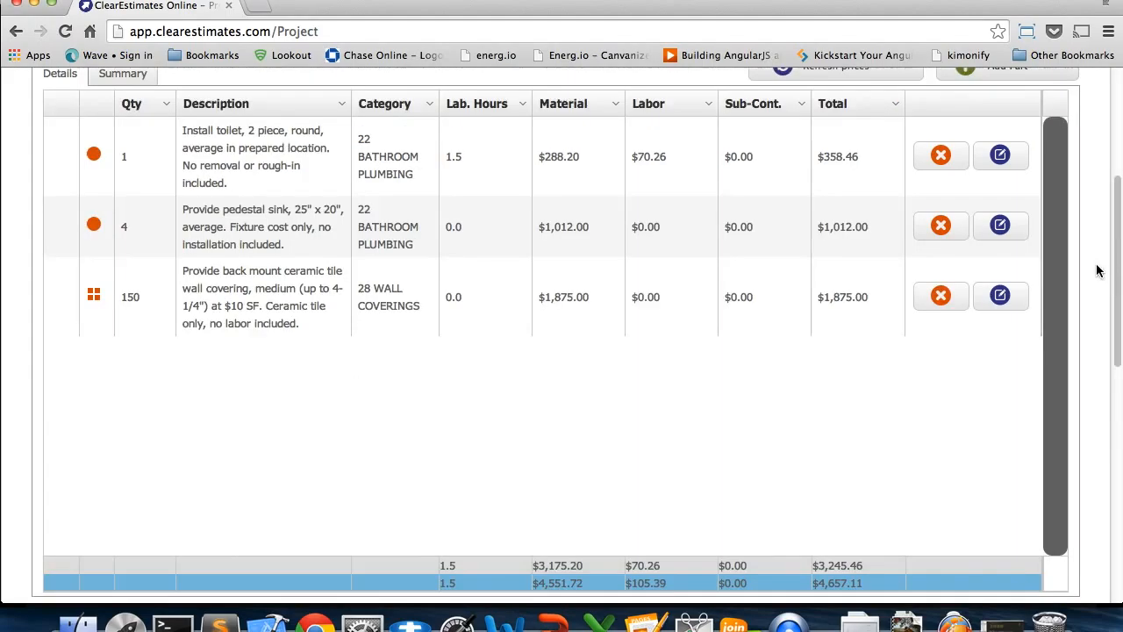
scroll(1097, 270, up, 3)
click(1023, 204)
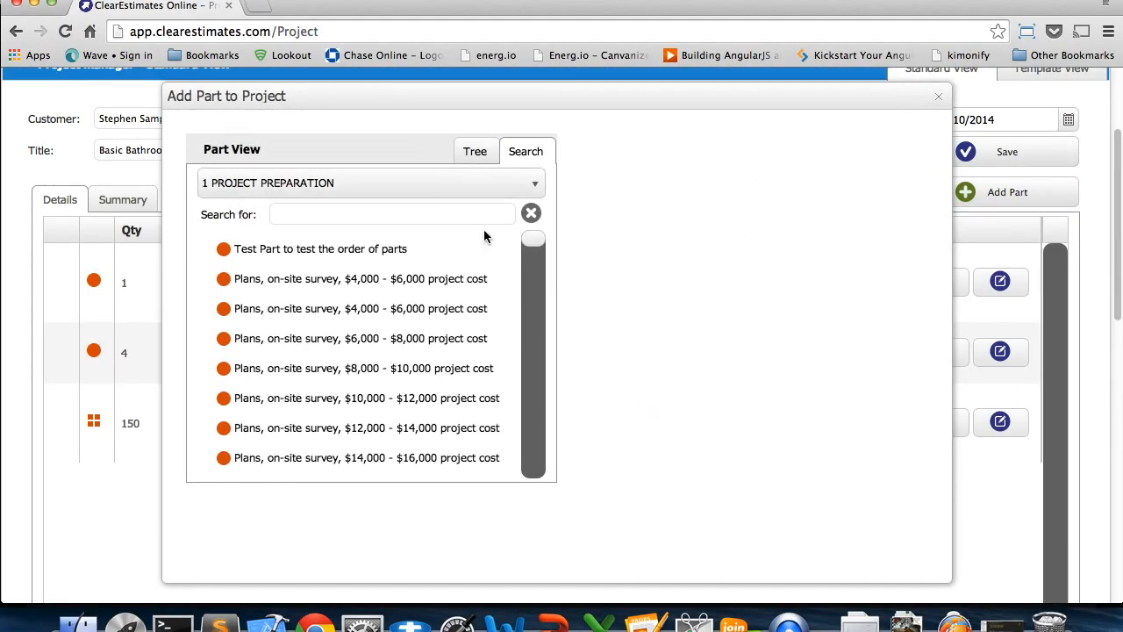
drag(534, 242, 535, 395)
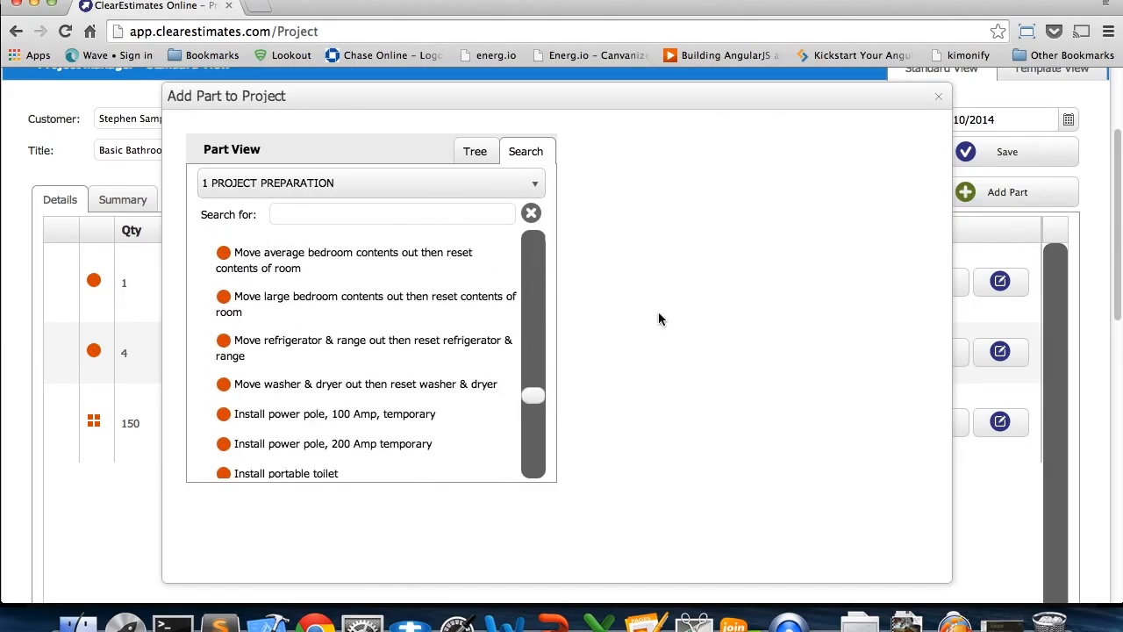
click(940, 98)
Look over the project estimate, then open the Templates Tool and examine the parts of the Addition, Frame & Siding, Monolithic Slab template
scroll(1099, 249, down, 2)
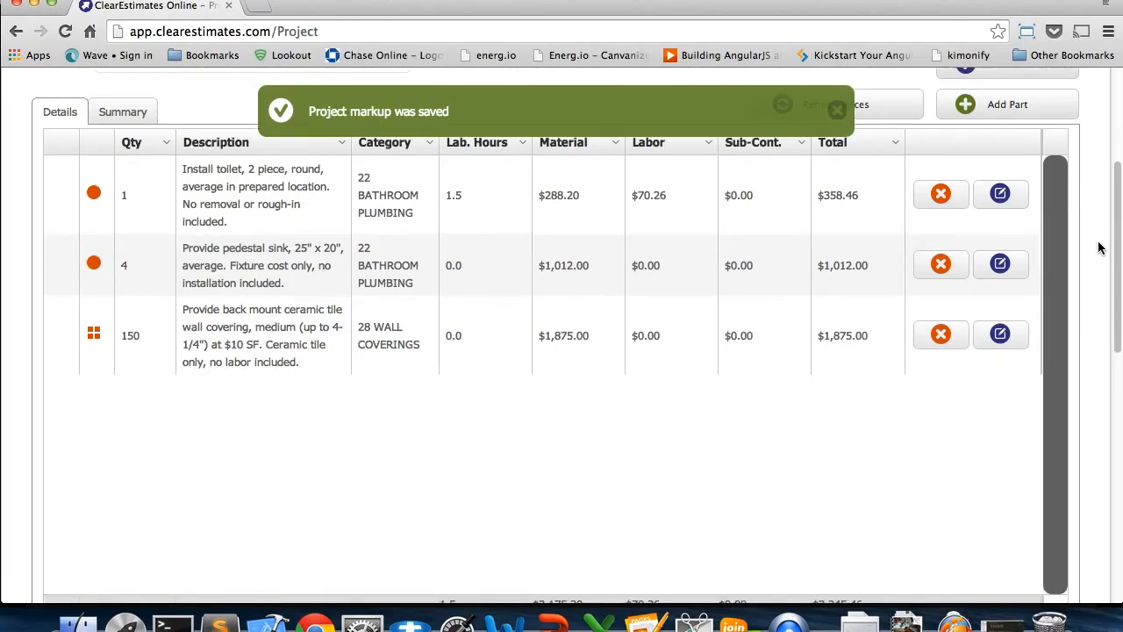
scroll(1099, 248, down, 1)
scroll(1100, 248, down, 1)
scroll(1098, 243, up, 5)
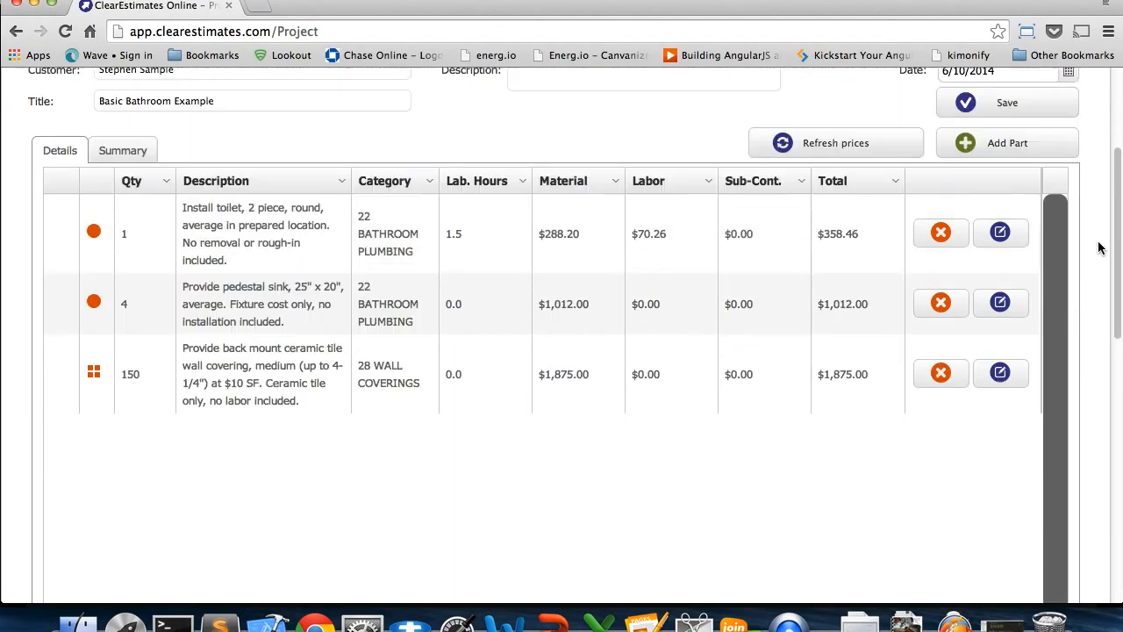
scroll(1078, 178, up, 3)
click(817, 156)
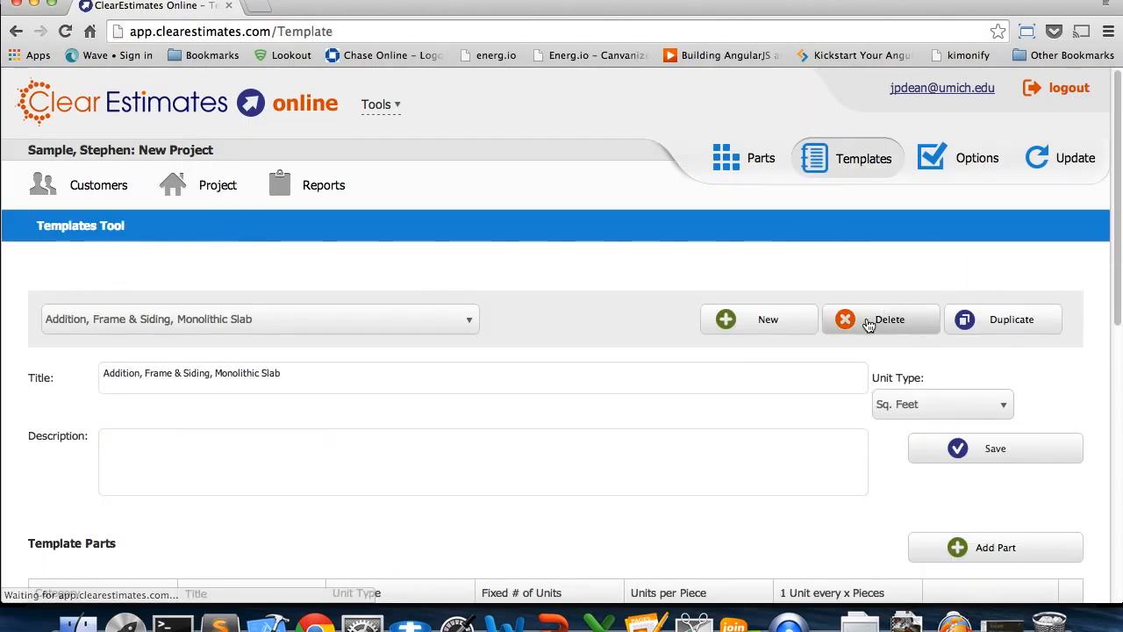
scroll(1011, 334, down, 2)
scroll(1013, 333, down, 4)
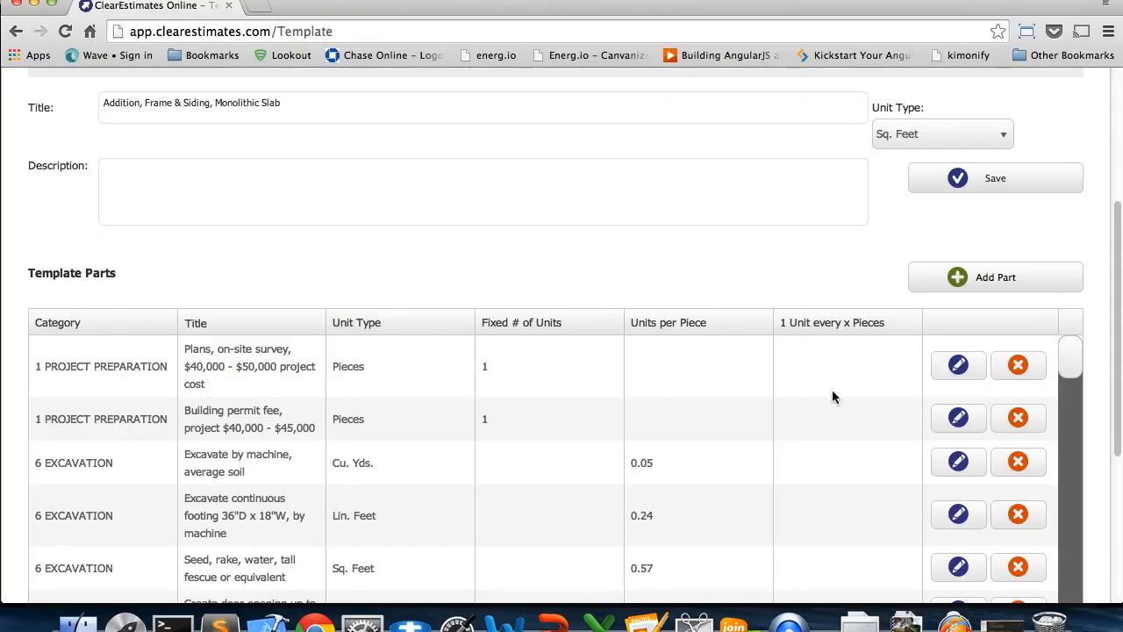
Switch to the PowerPoint slide show, advance past the current slide, and go back to "Why Use Templates?"
click(553, 623)
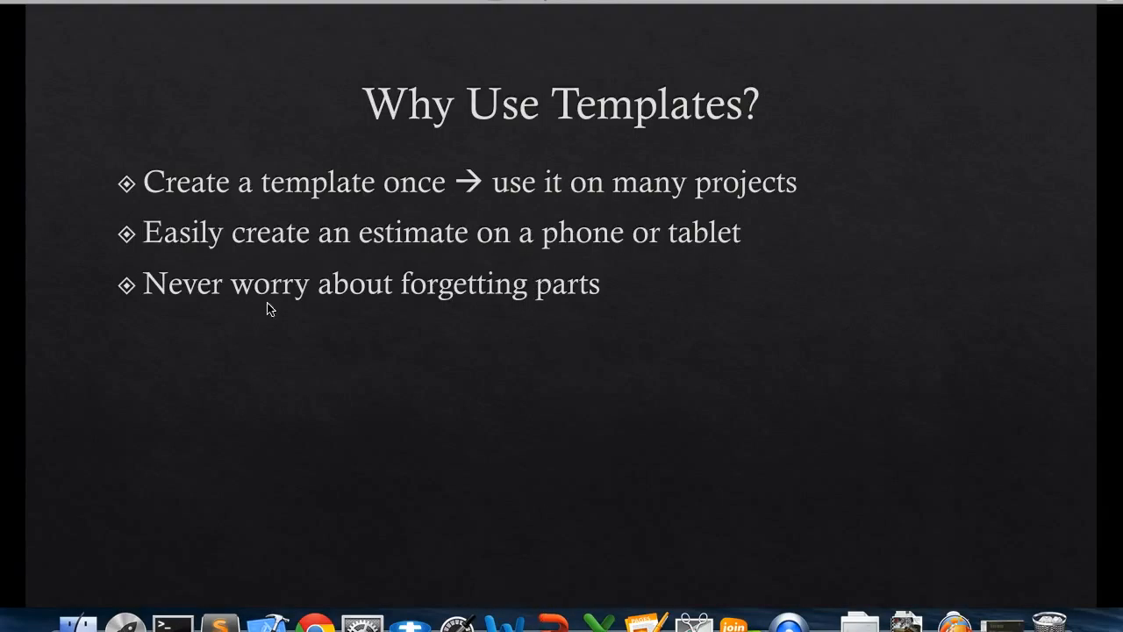
click(174, 294)
right_click(220, 287)
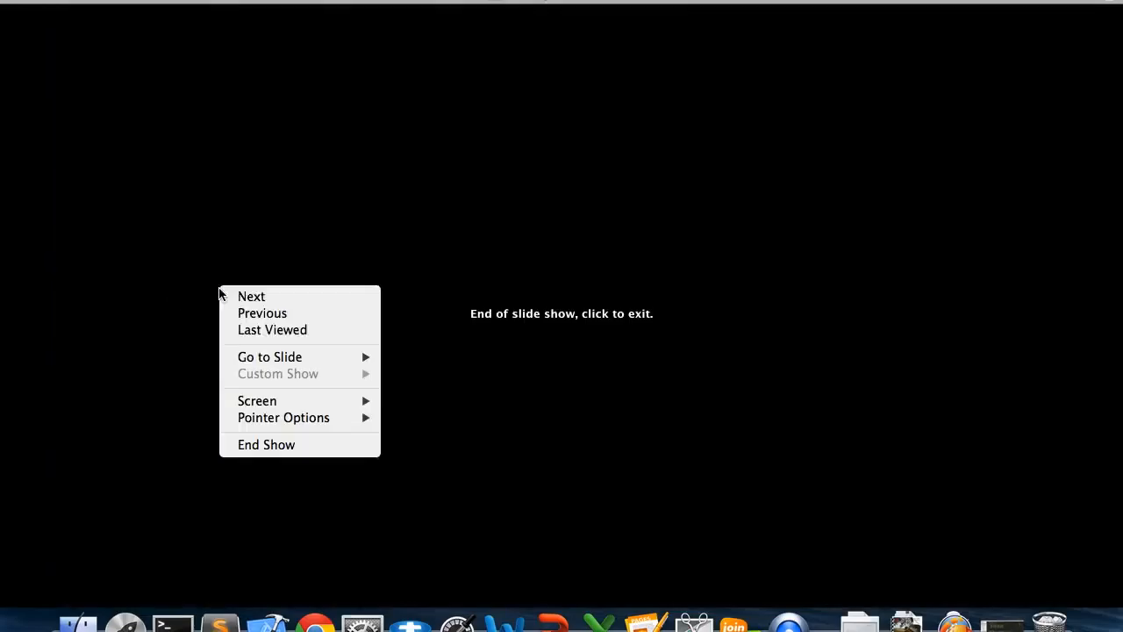
click(246, 316)
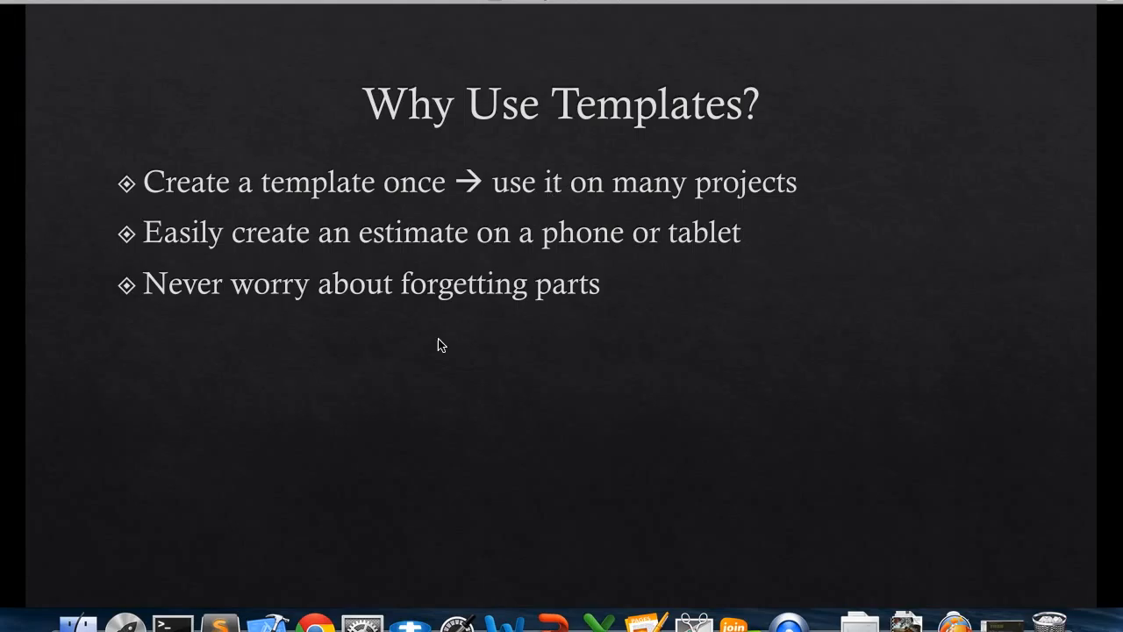
Switch back to ClearEstimates in Chrome and load the Basic Bathroom Example template in the Templates Tool
click(314, 622)
scroll(784, 186, up, 2)
scroll(784, 186, up, 3)
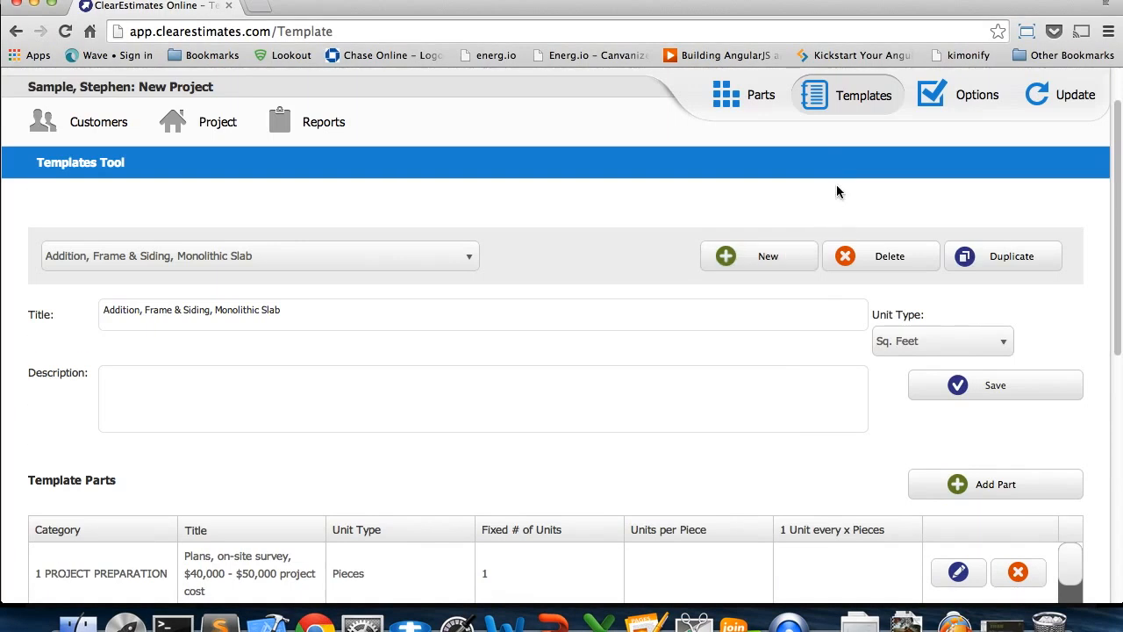
click(349, 260)
scroll(278, 383, down, 5)
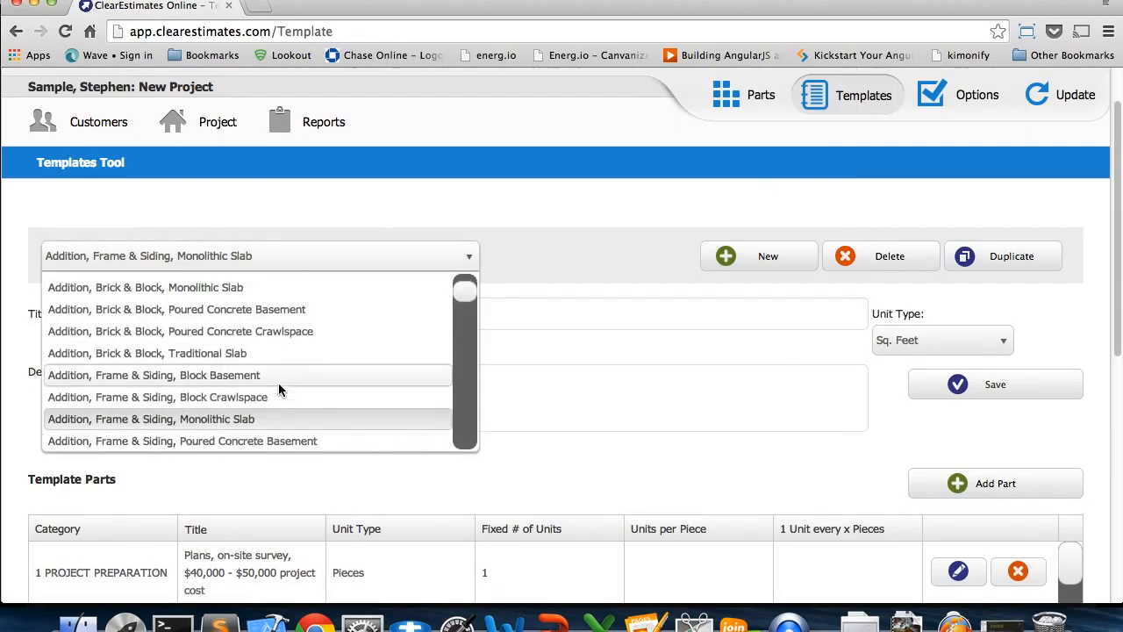
scroll(166, 316, up, 2)
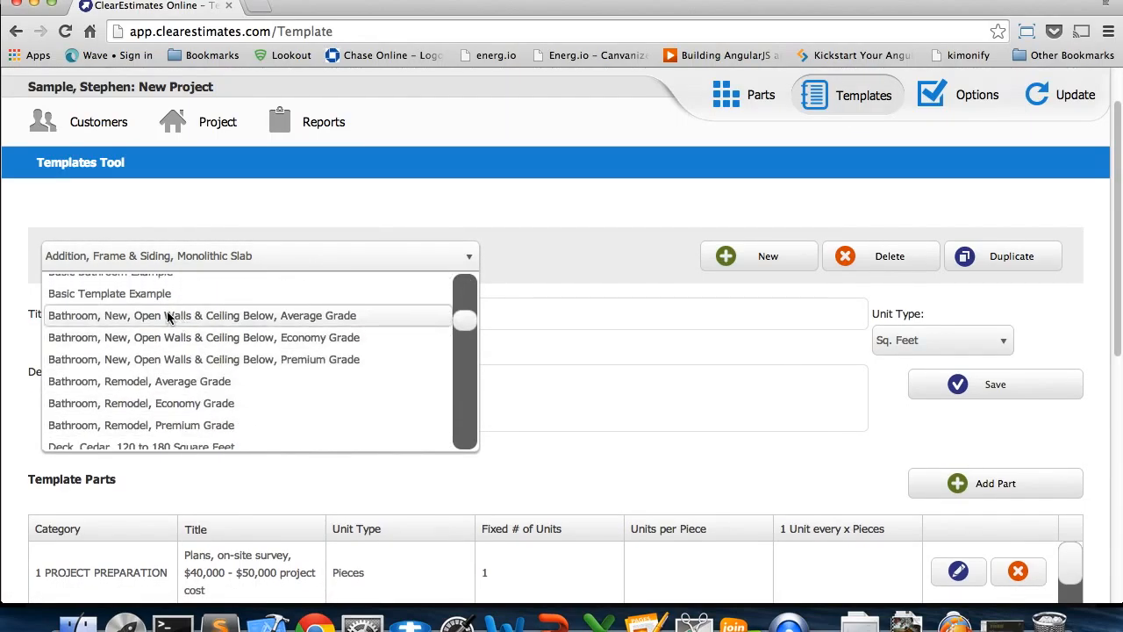
click(154, 276)
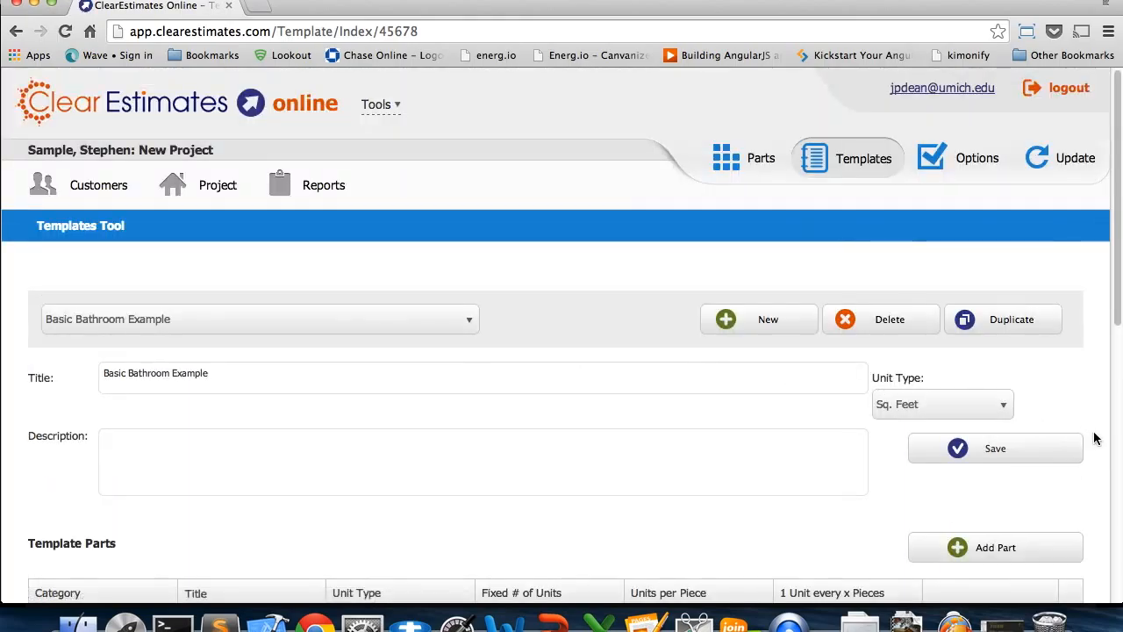
Add the part "Plans, on-site survey, $4,000 - $6,000 project cost" from 1 PROJECT PREPARATION to the template with a fixed quantity of 1
scroll(1097, 441, down, 5)
scroll(1100, 439, up, 2)
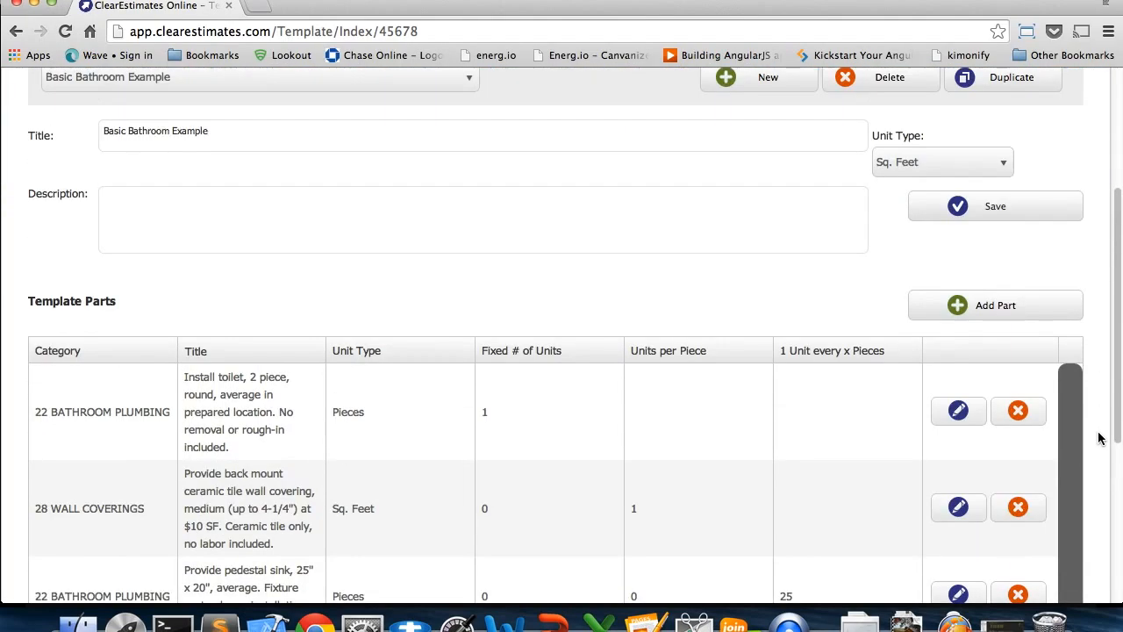
scroll(1100, 439, down, 2)
click(1001, 188)
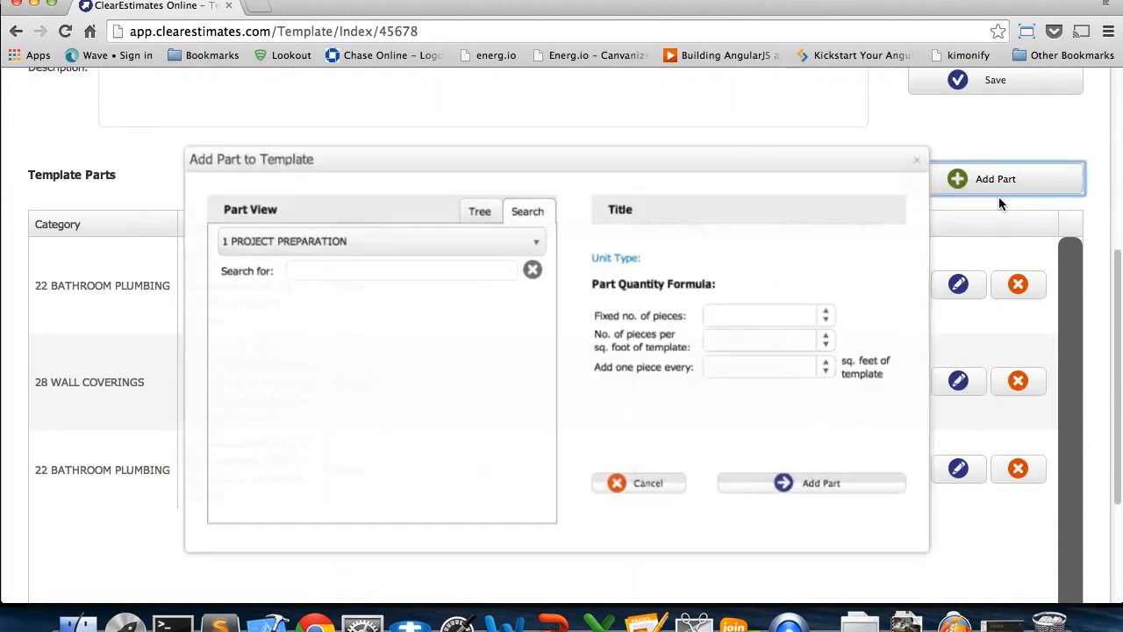
click(301, 332)
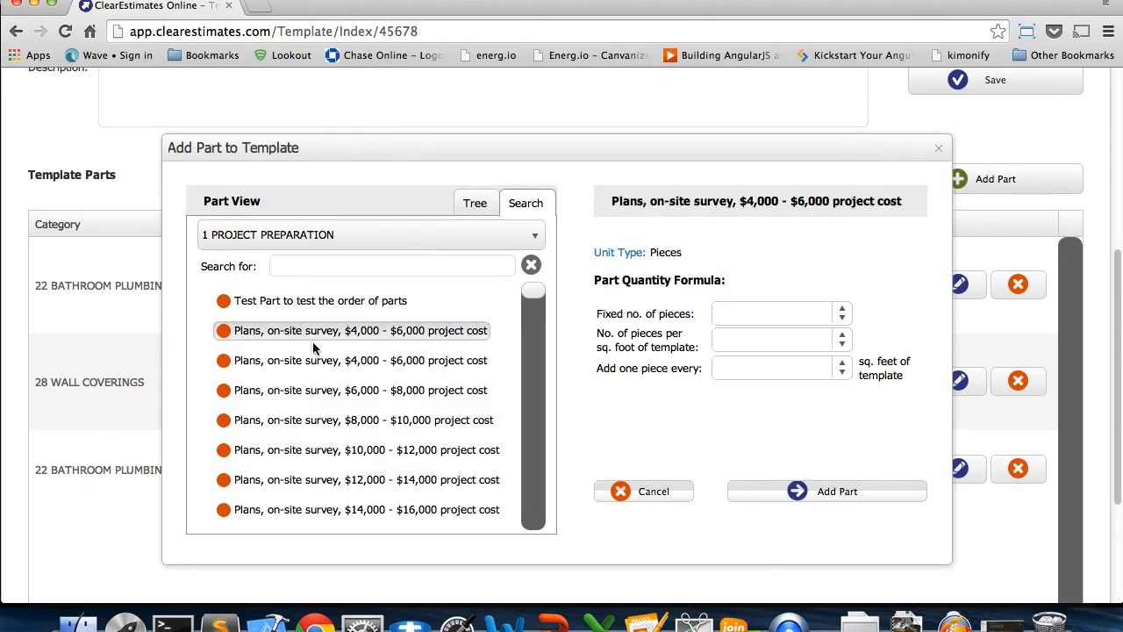
click(844, 309)
click(744, 500)
scroll(710, 445, down, 1)
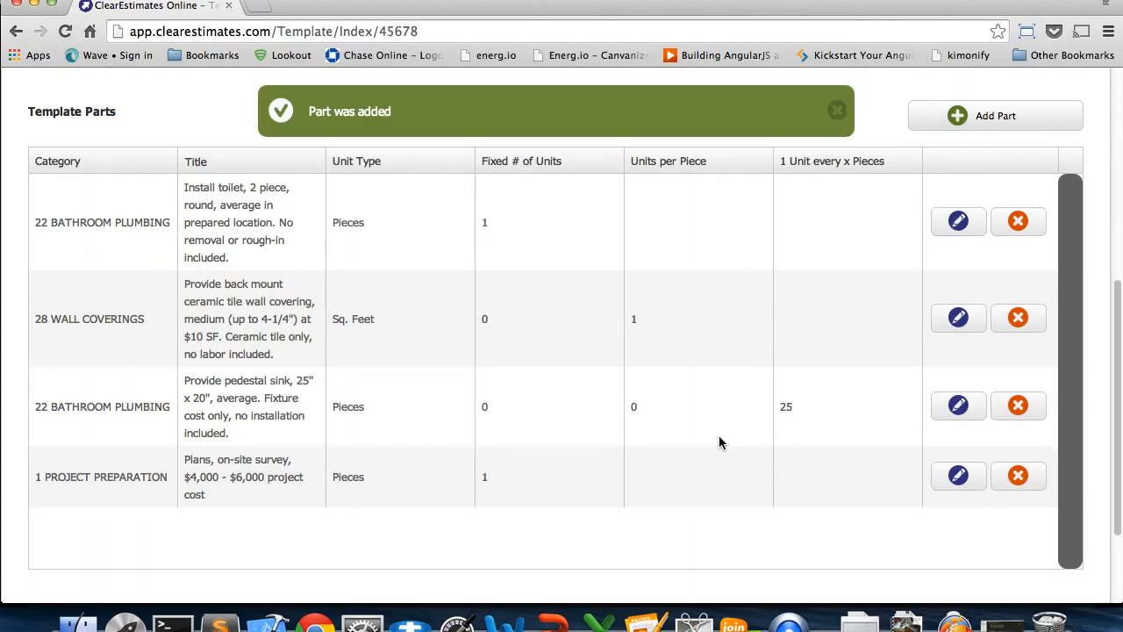
Save the Basic Bathroom Example template and review its list of template parts
scroll(999, 387, up, 5)
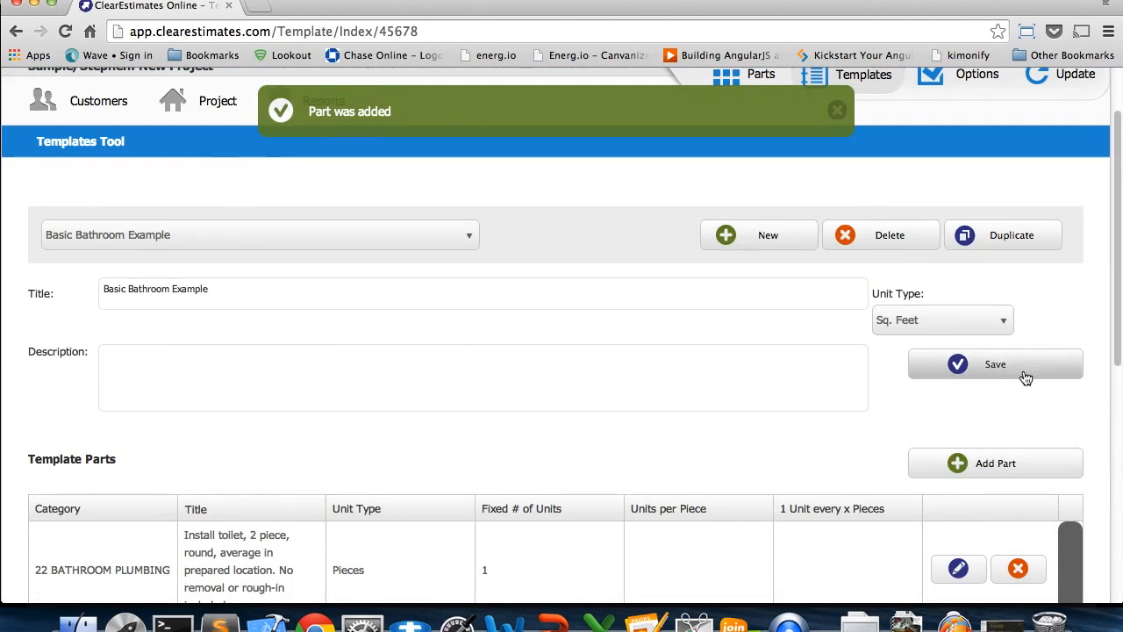
click(1022, 377)
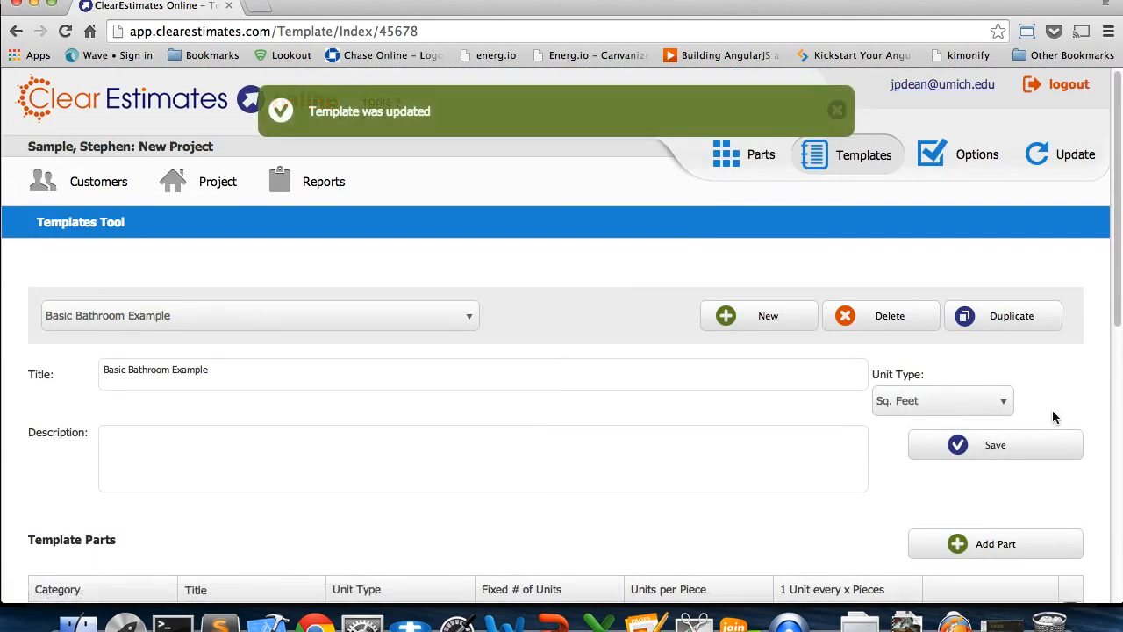
scroll(728, 301, down, 5)
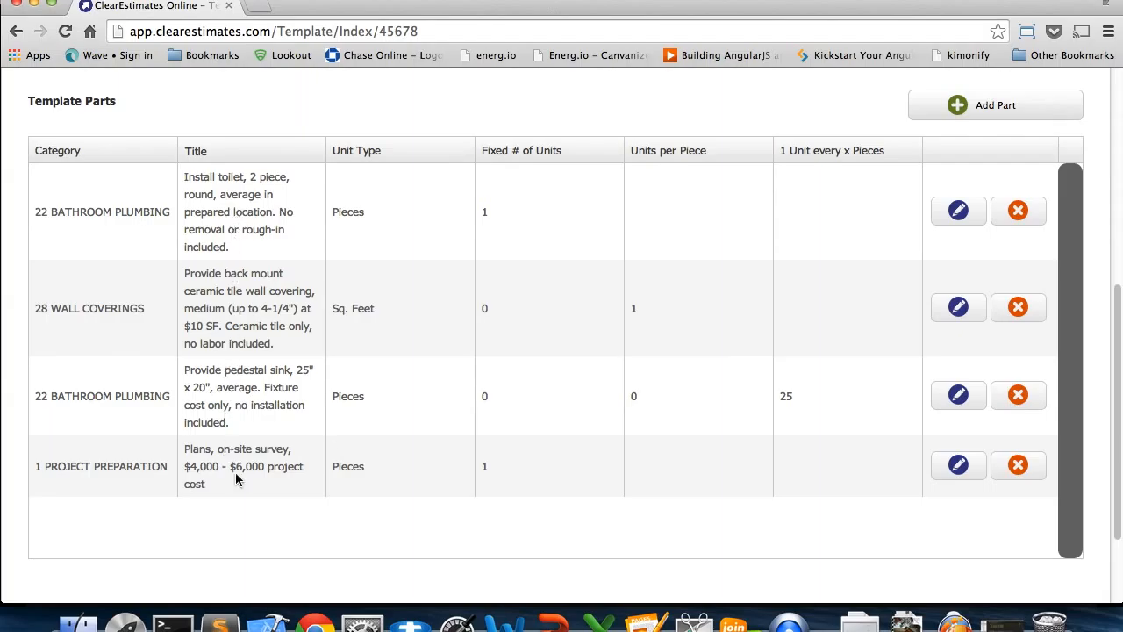
scroll(1106, 323, up, 2)
scroll(1105, 323, up, 10)
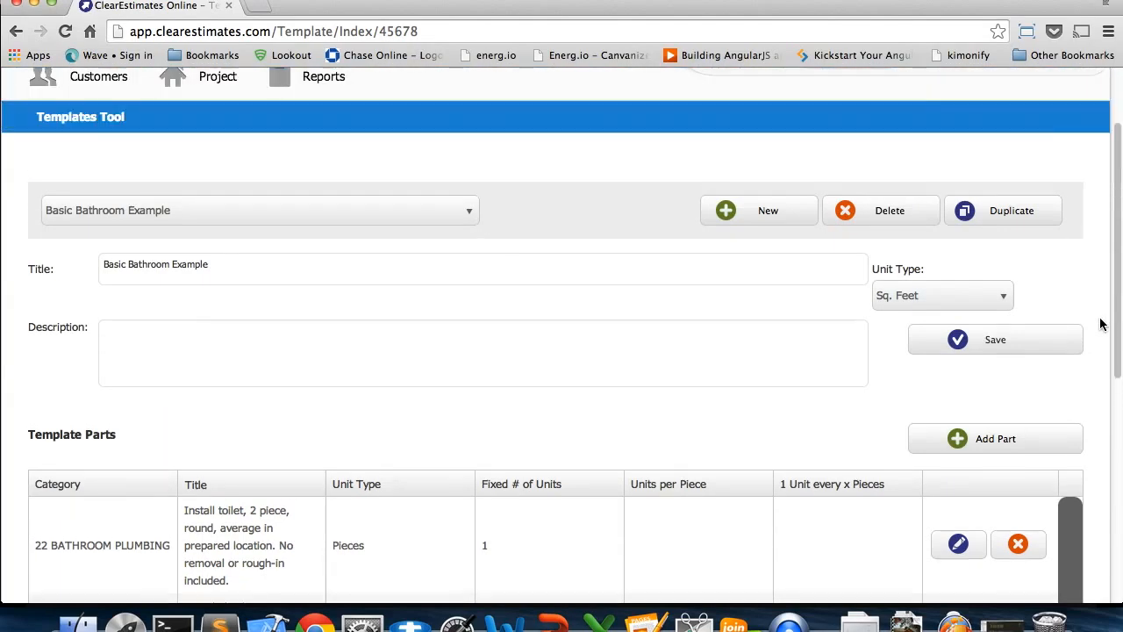
Switch to the PowerPoint slide show, advance past the current slide, and jump to the "Basic Use of Templates" slide
click(551, 621)
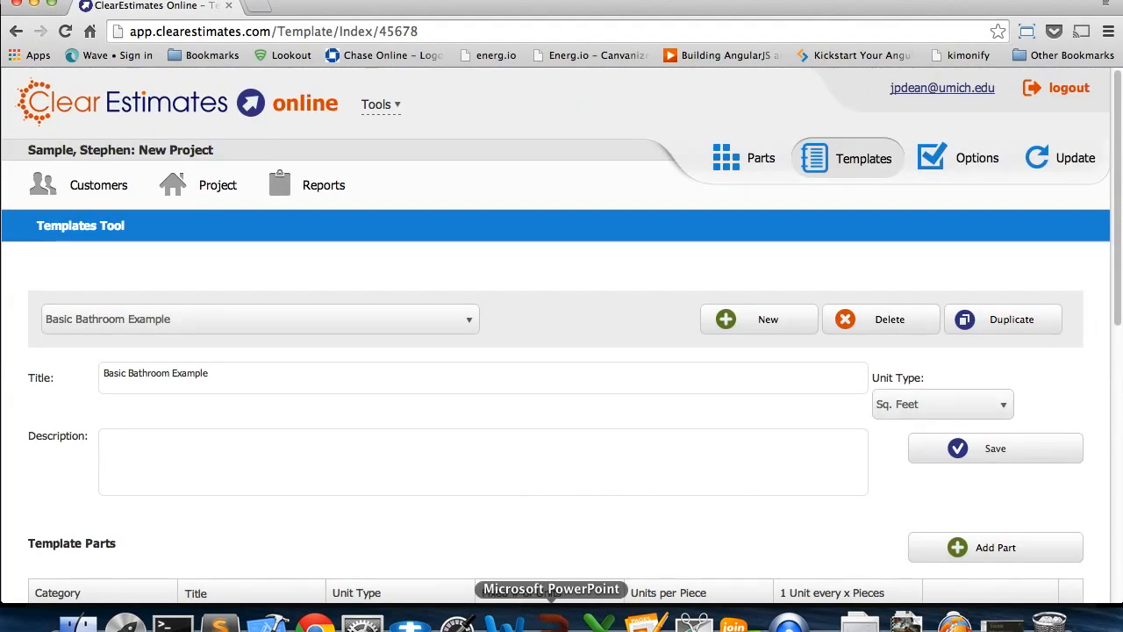
click(492, 434)
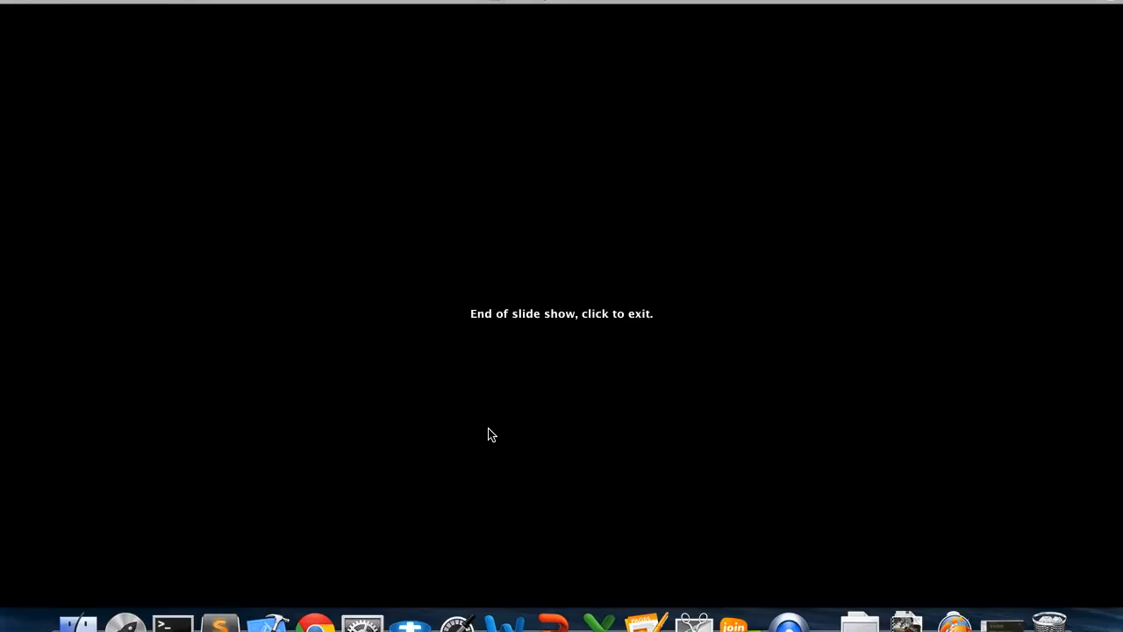
right_click(484, 382)
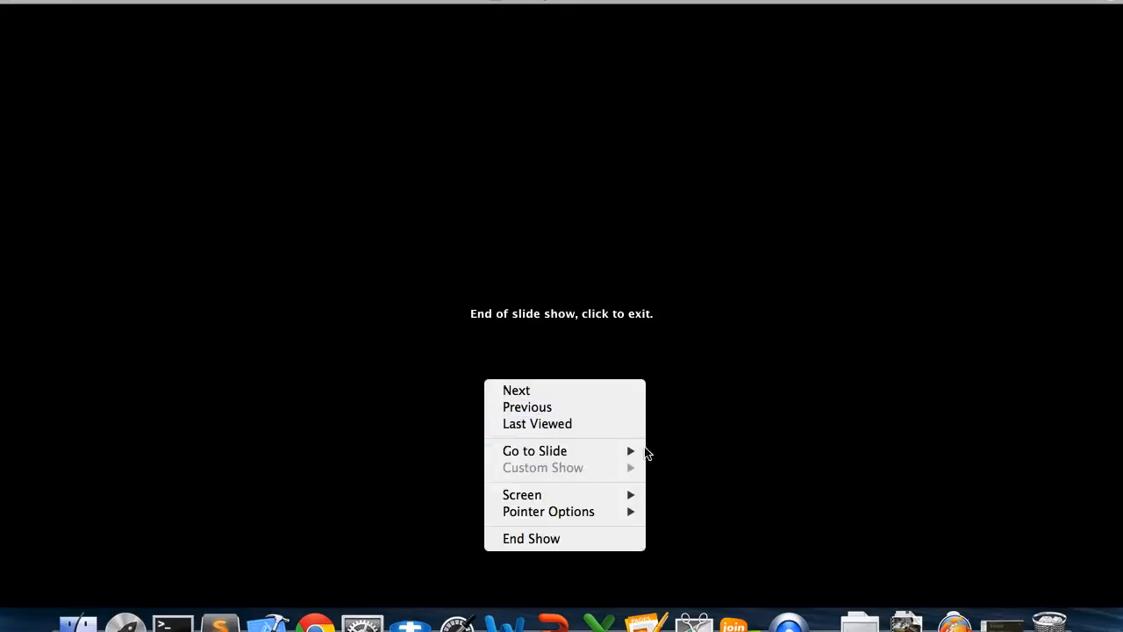
mouse_move(644, 453)
click(700, 478)
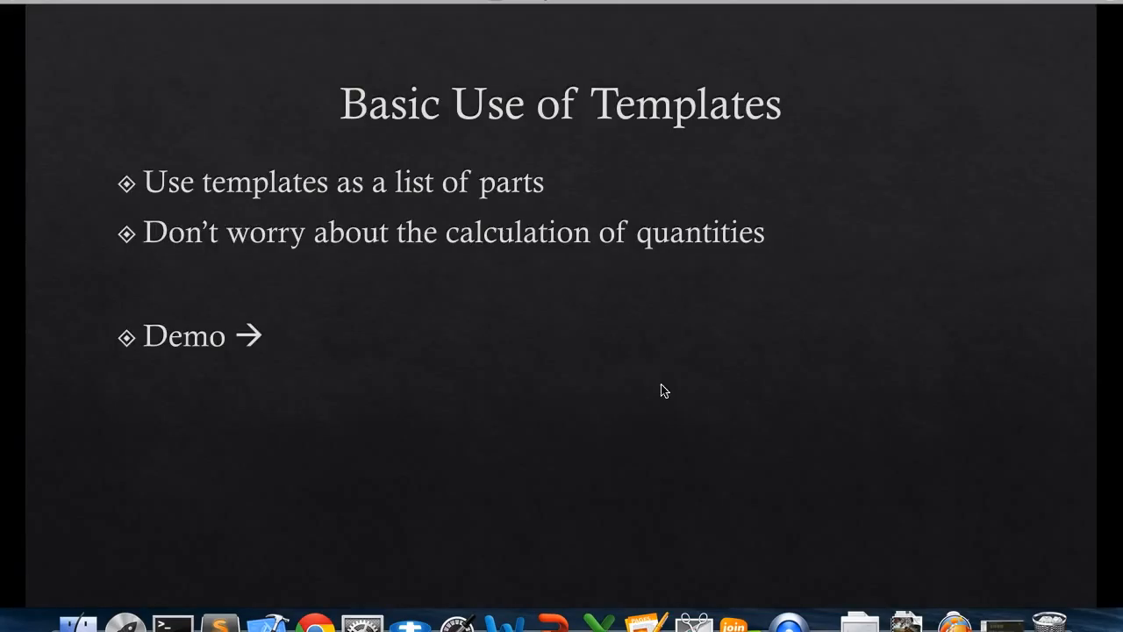